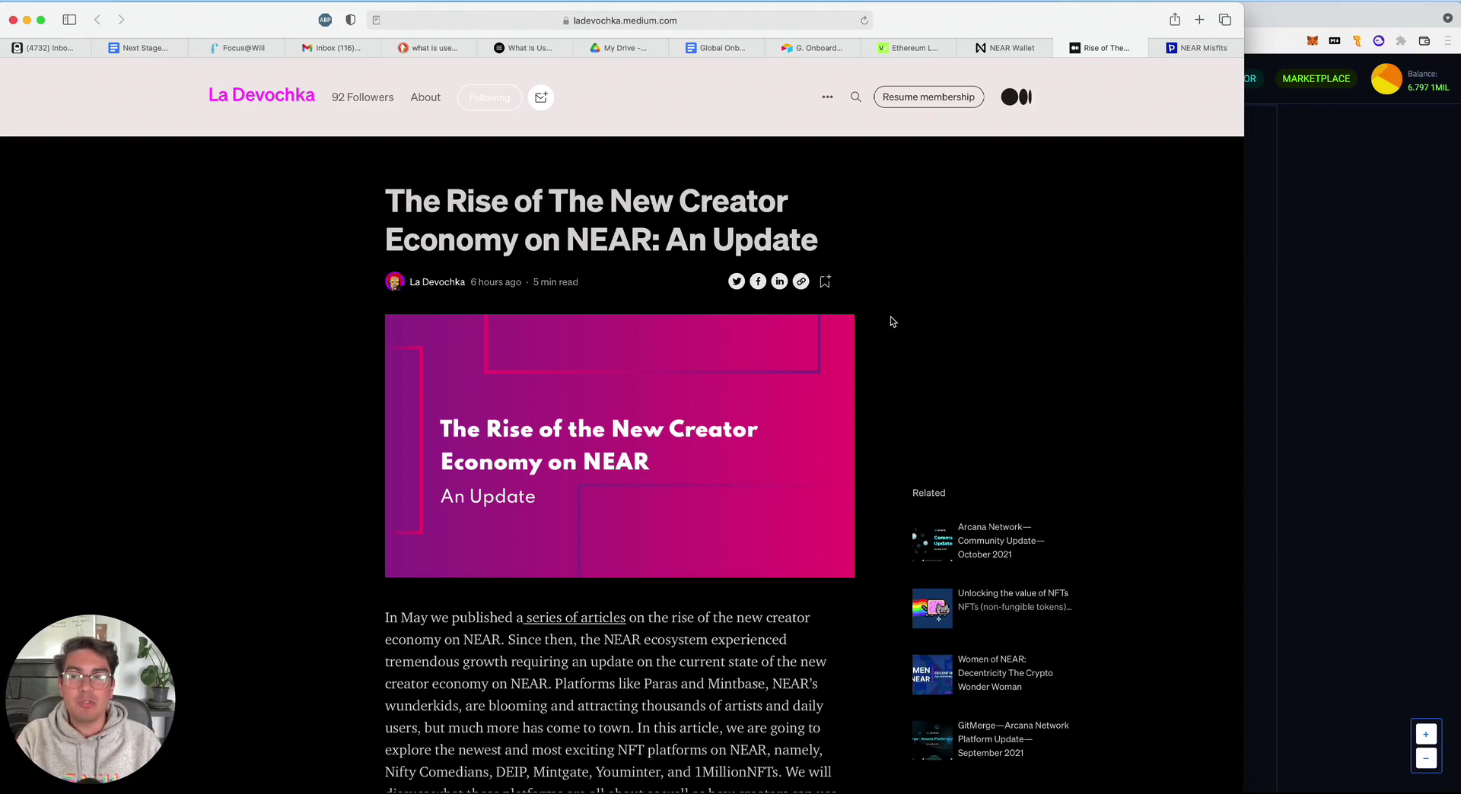
Read the article on NEAR's new creator economy through to the 1MillionNFTs section and its launch tweet
{"action": "scroll", "coordinate": [891, 318], "scroll_direction": "down", "scroll_amount": 3}
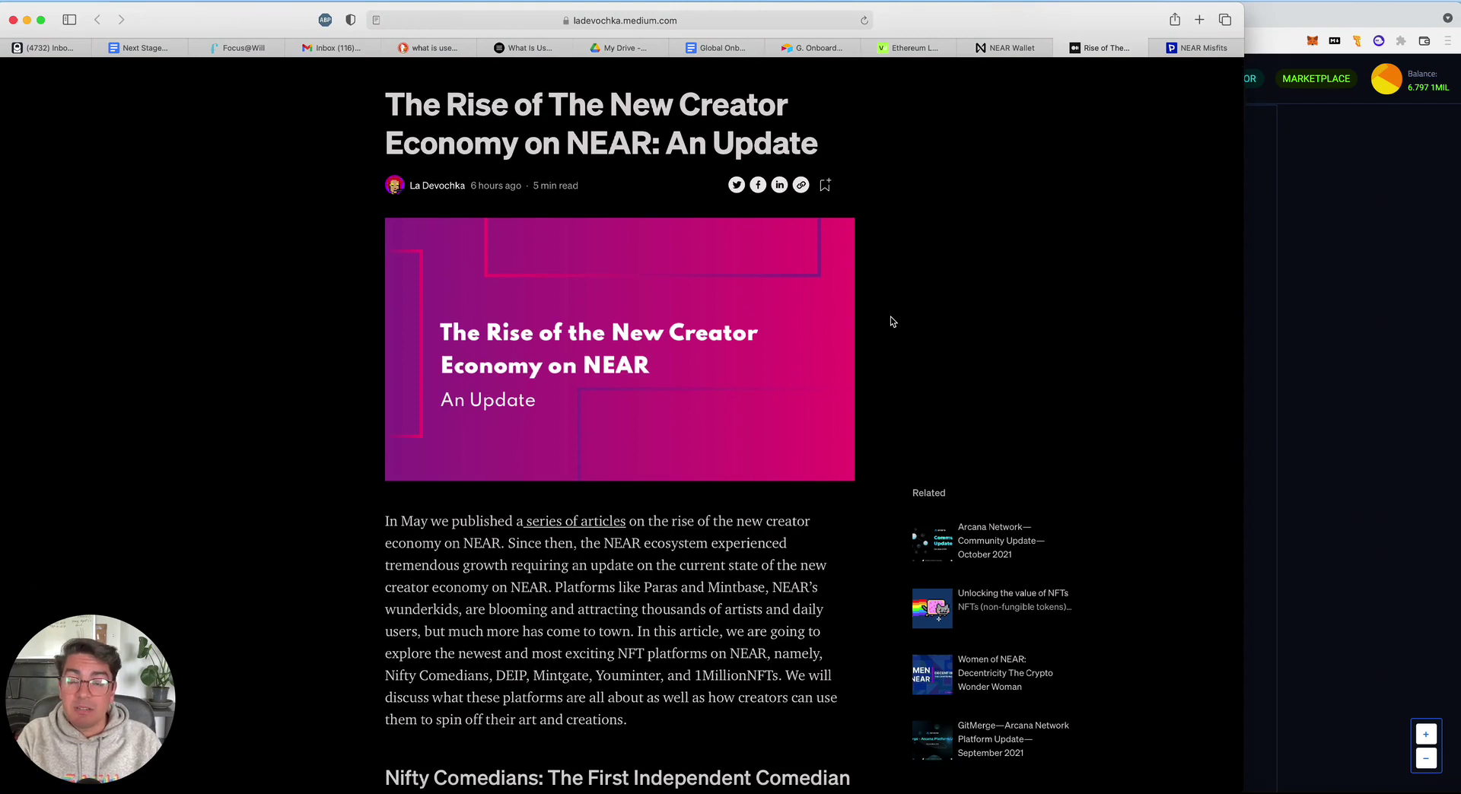
{"action": "scroll", "coordinate": [892, 320], "scroll_direction": "down", "scroll_amount": 10}
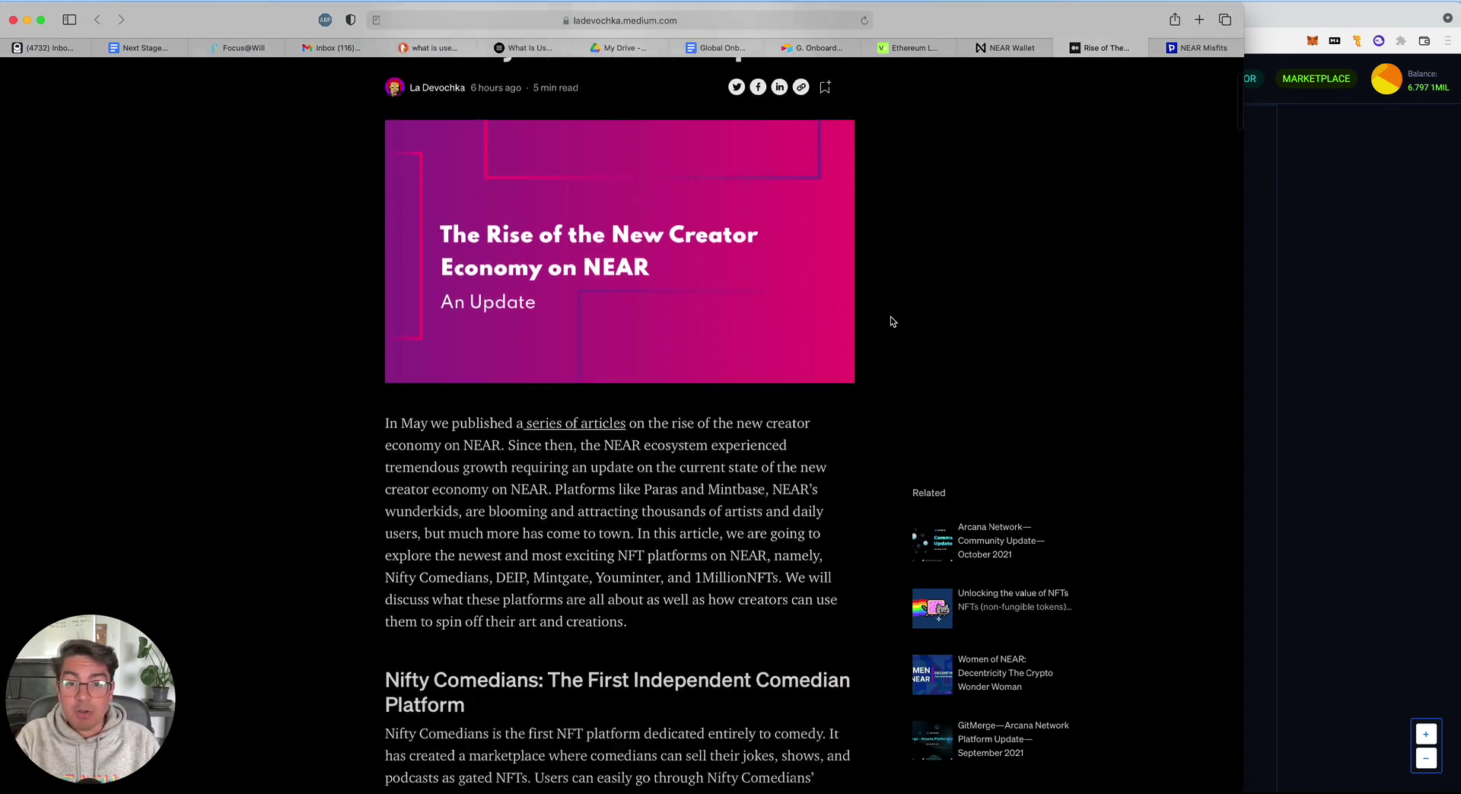
{"action": "scroll", "coordinate": [891, 322], "scroll_direction": "down", "scroll_amount": 4}
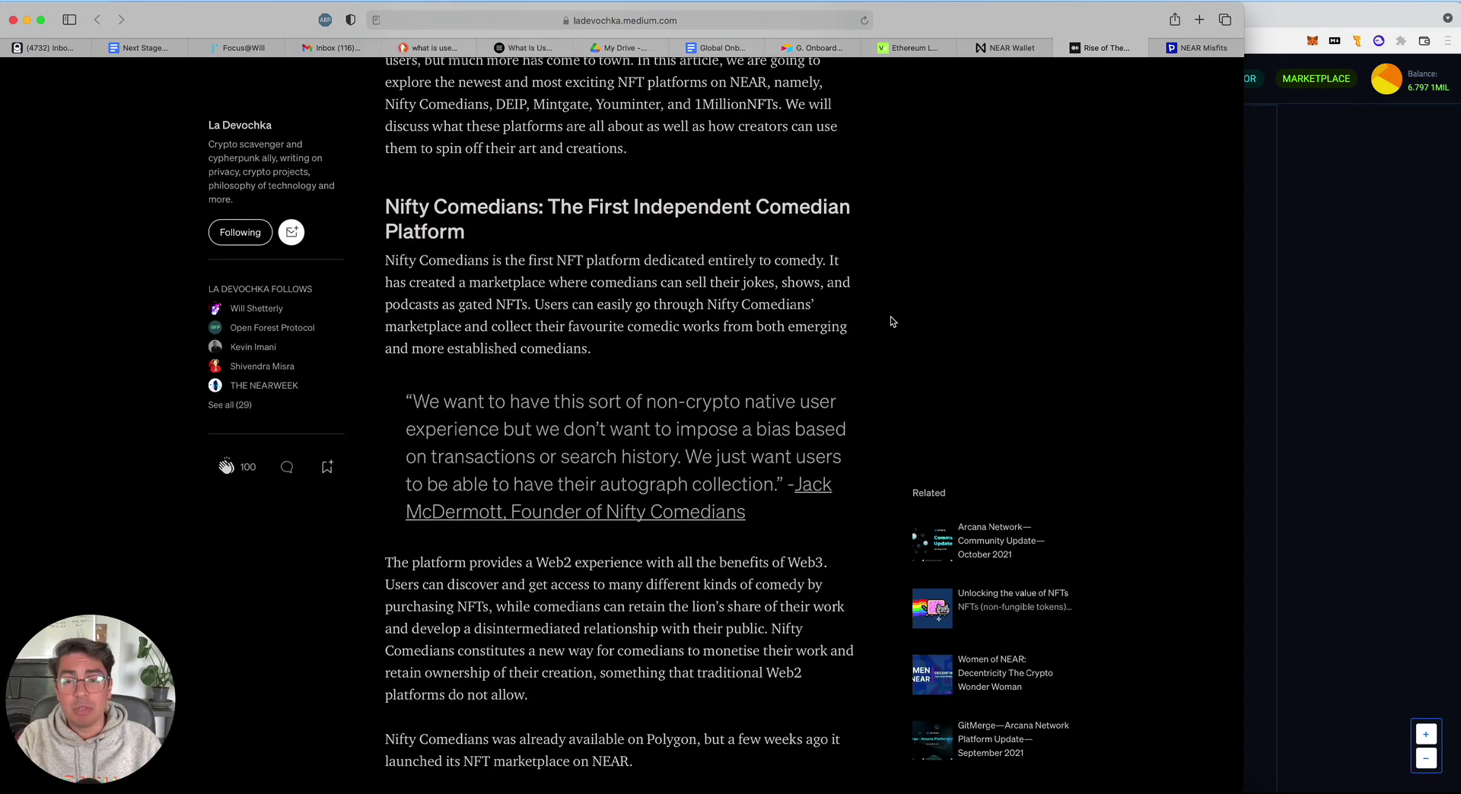
{"action": "scroll", "coordinate": [892, 322], "scroll_direction": "down", "scroll_amount": 2}
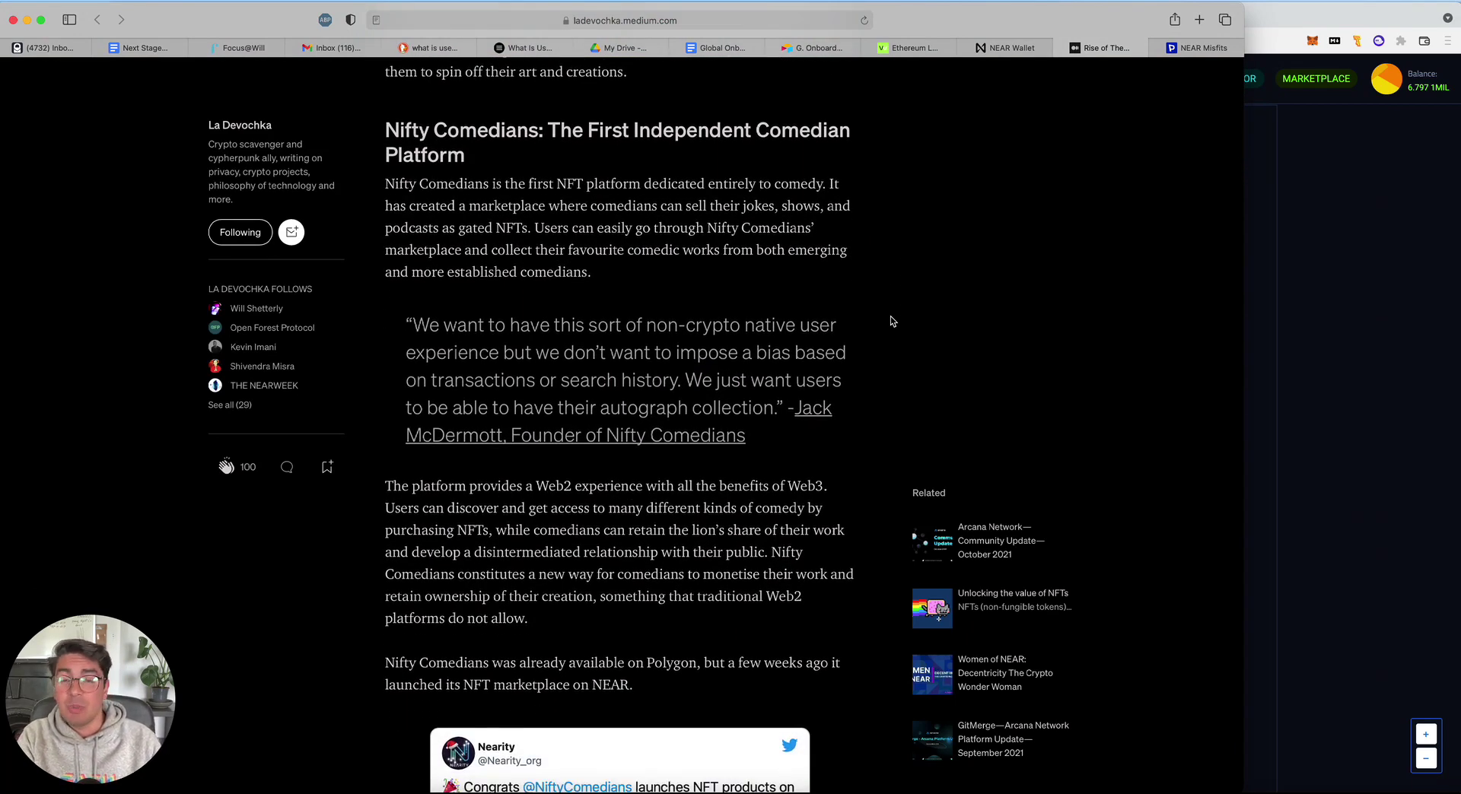
{"action": "scroll", "coordinate": [892, 321], "scroll_direction": "down", "scroll_amount": 1}
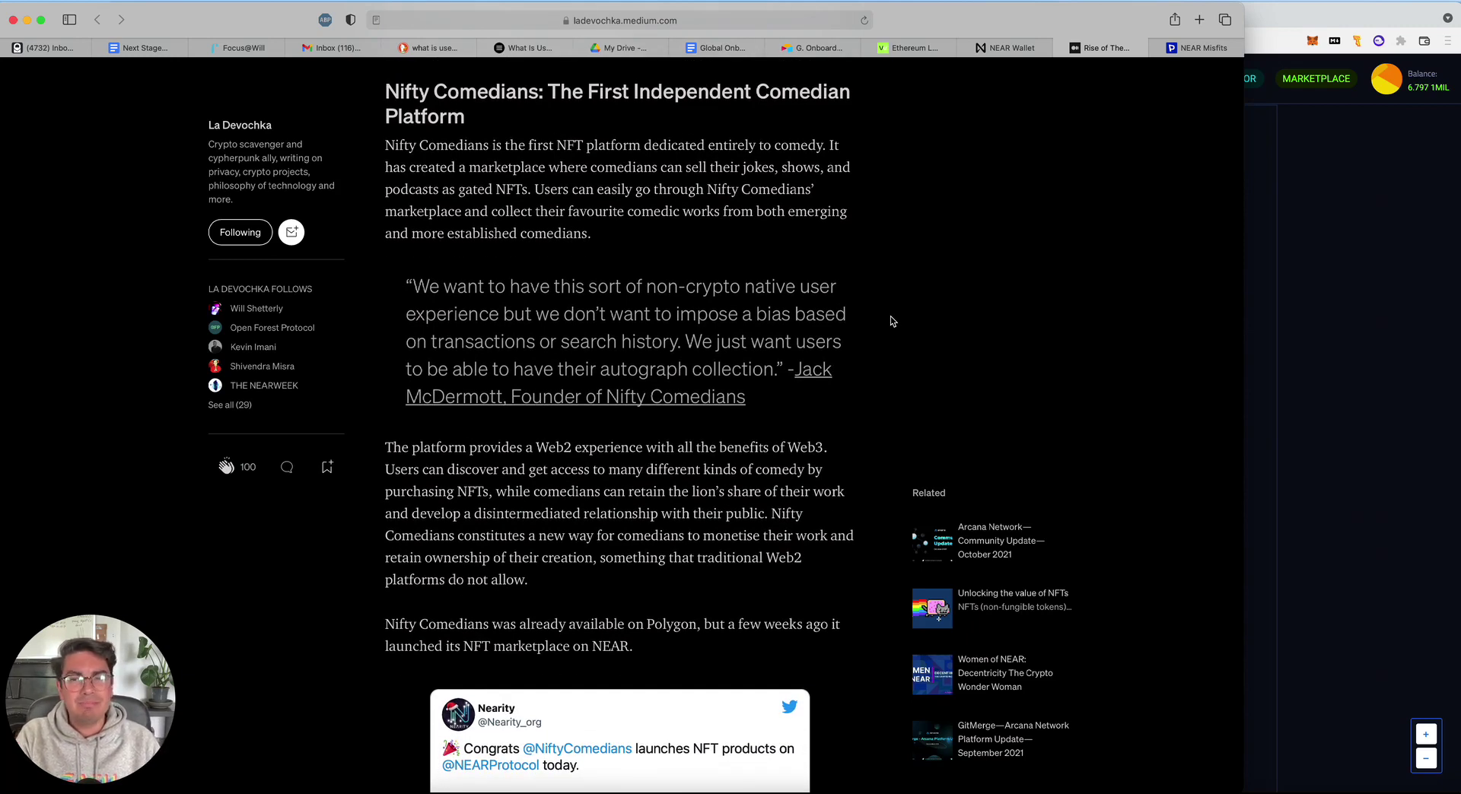
{"action": "scroll", "coordinate": [892, 321], "scroll_direction": "down", "scroll_amount": 5}
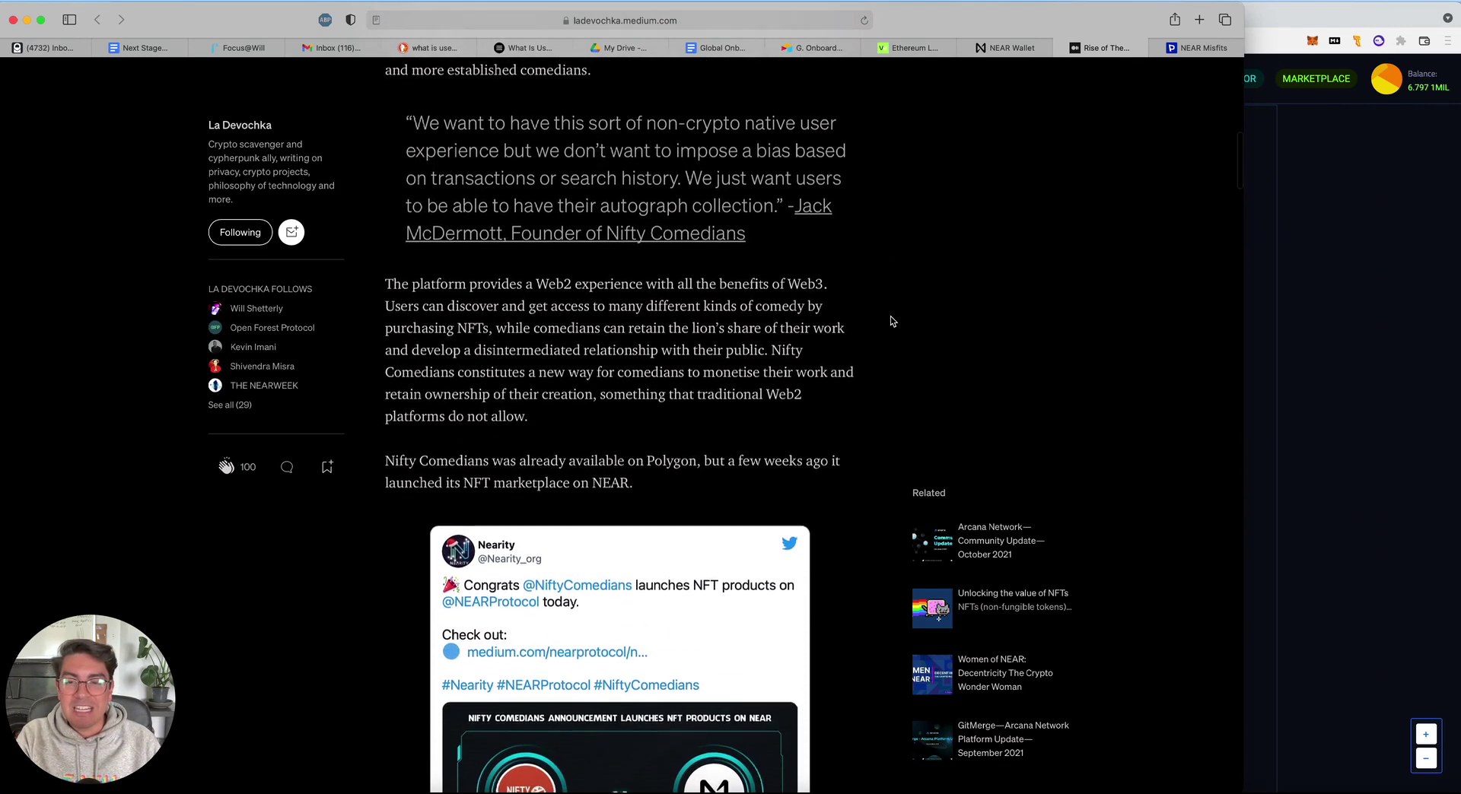
{"action": "scroll", "coordinate": [892, 321], "scroll_direction": "down", "scroll_amount": 11}
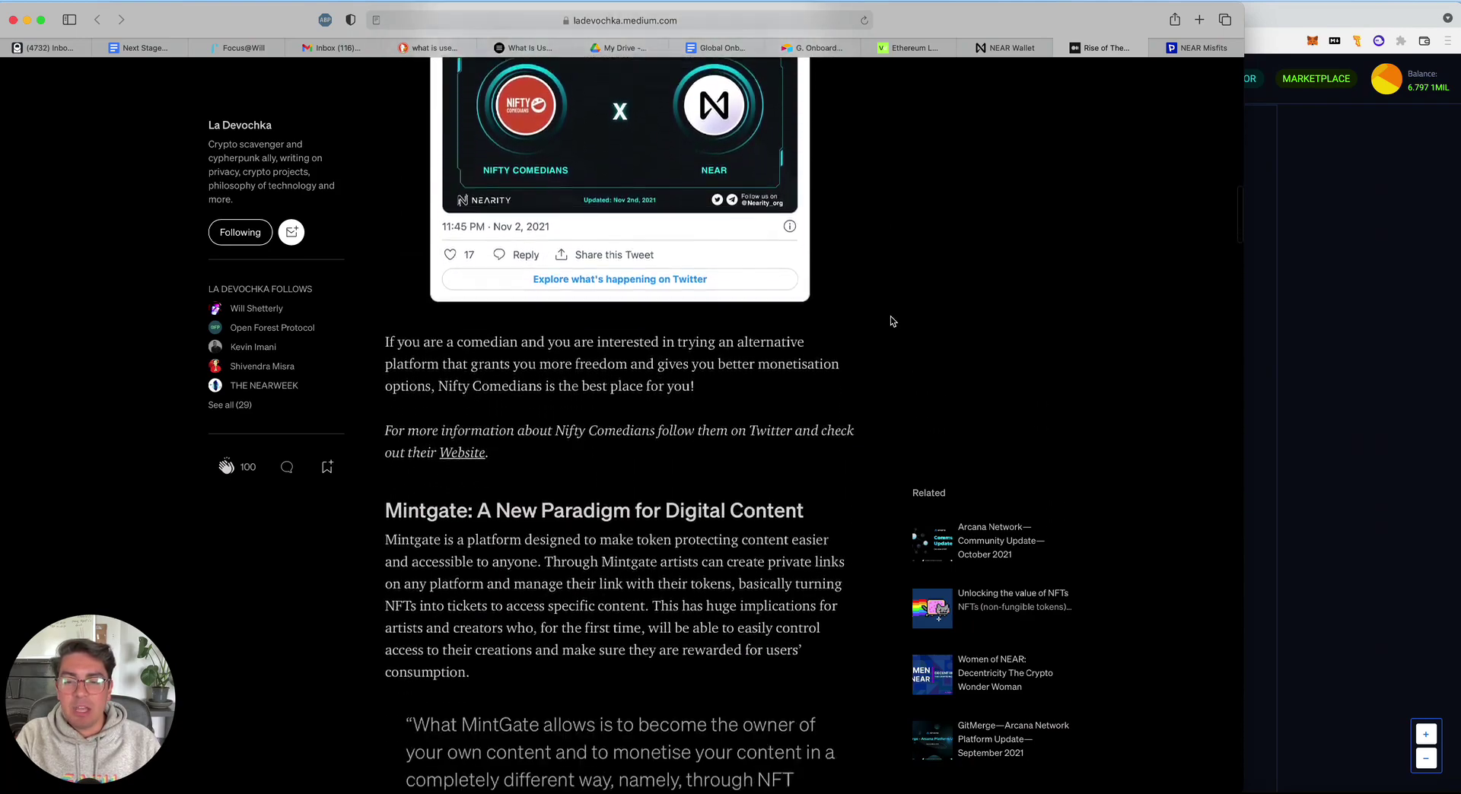
{"action": "scroll", "coordinate": [893, 321], "scroll_direction": "down", "scroll_amount": 13}
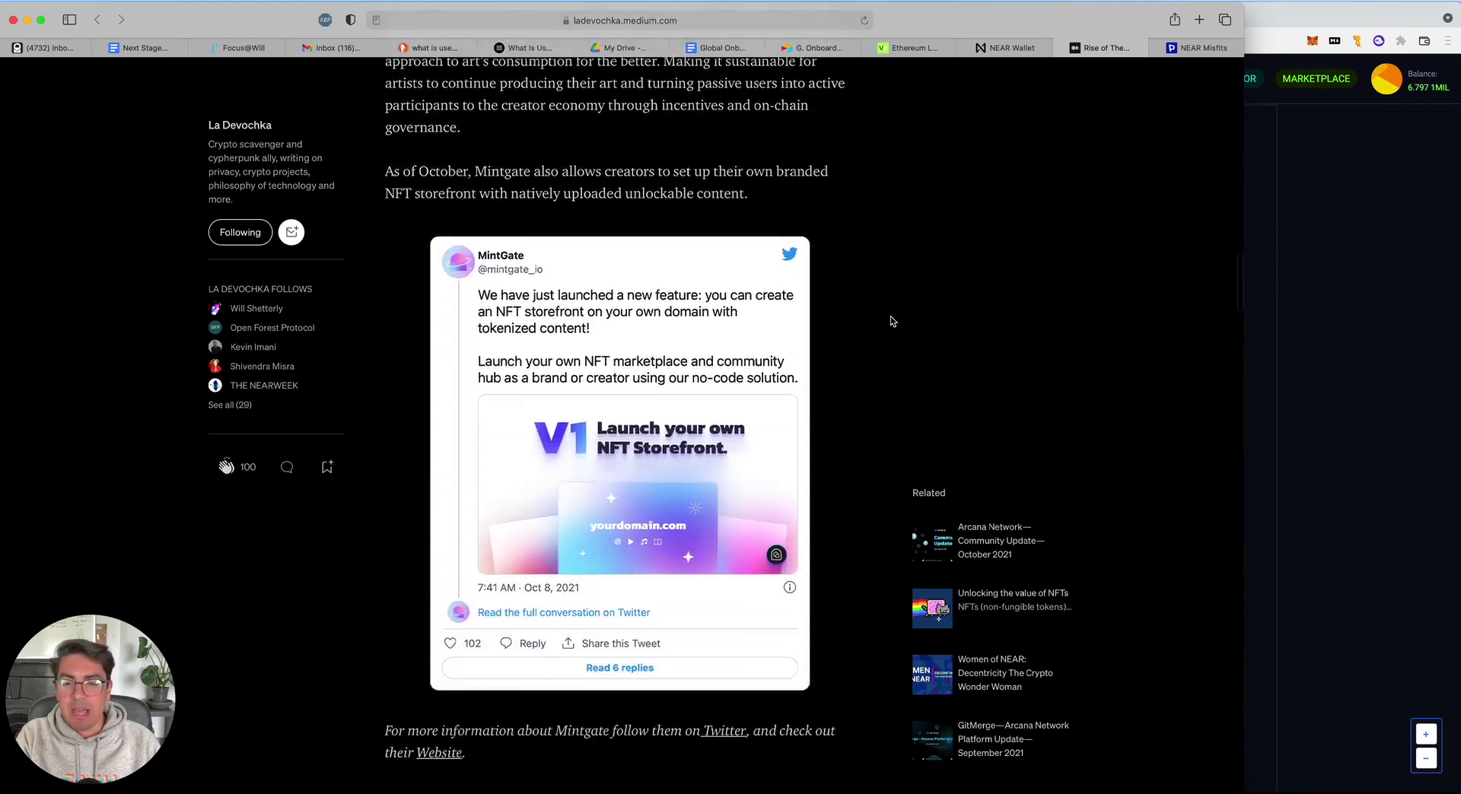
{"action": "scroll", "coordinate": [893, 321], "scroll_direction": "down", "scroll_amount": 10}
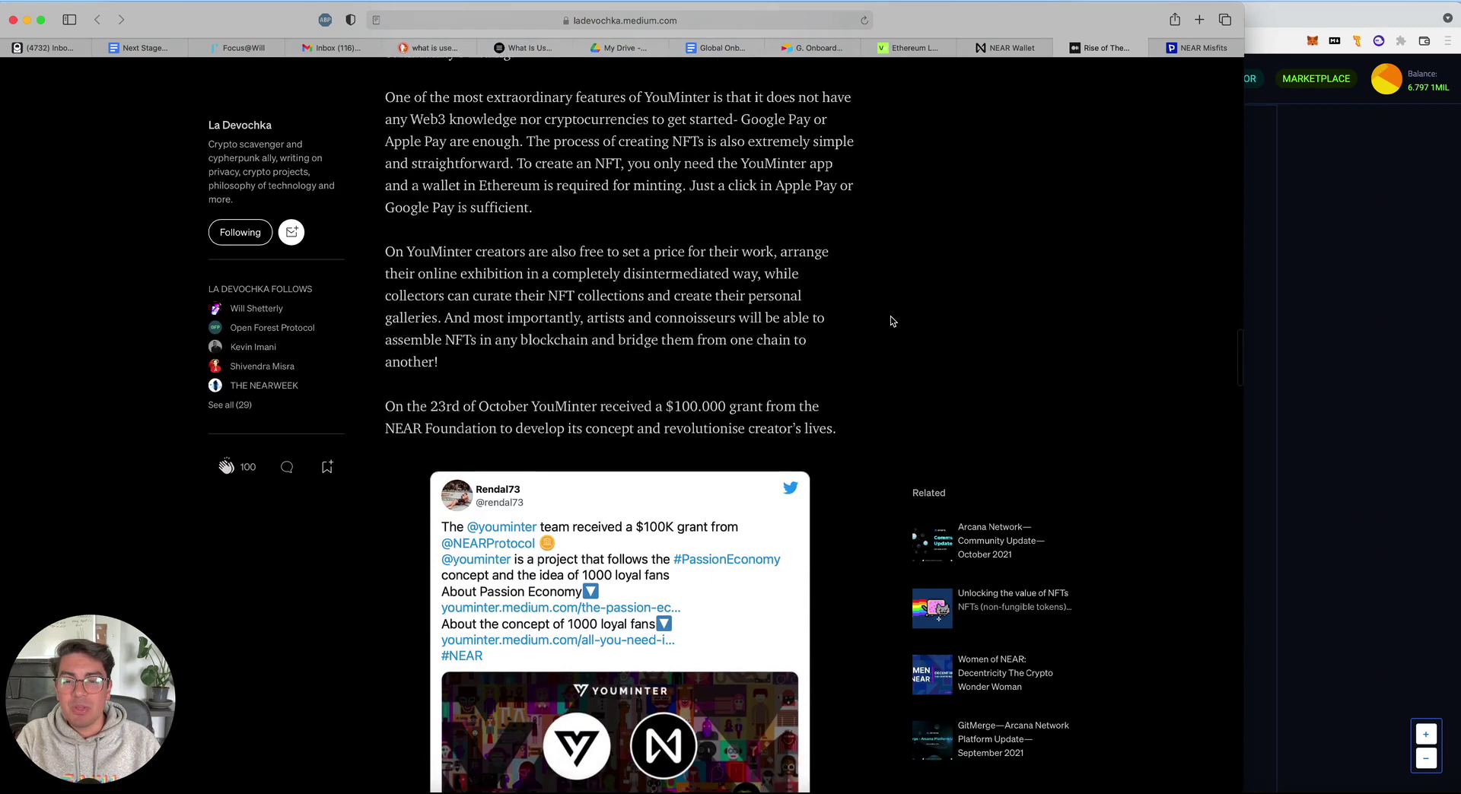
{"action": "scroll", "coordinate": [893, 321], "scroll_direction": "down", "scroll_amount": 7}
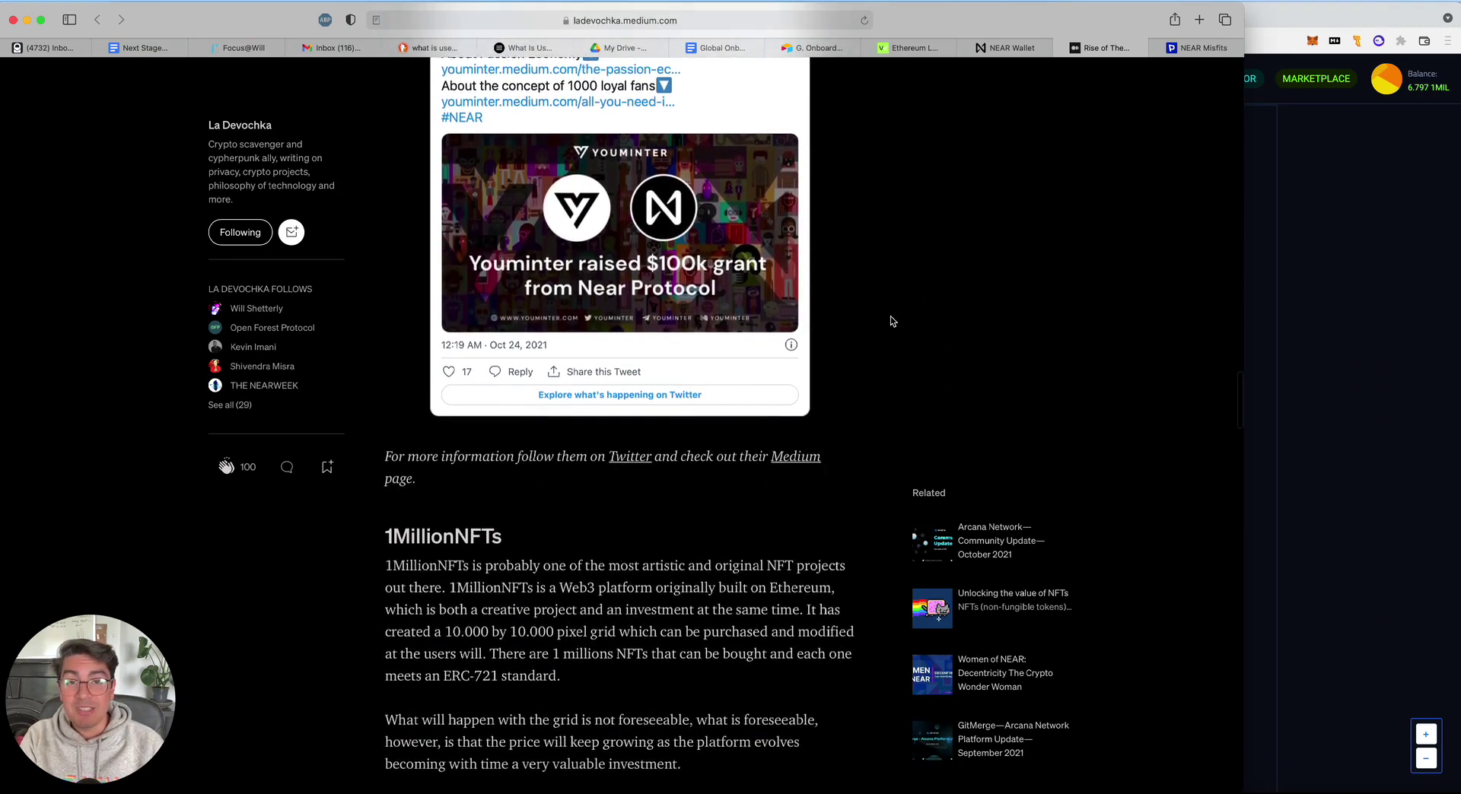
{"action": "scroll", "coordinate": [869, 348], "scroll_direction": "down", "scroll_amount": 1}
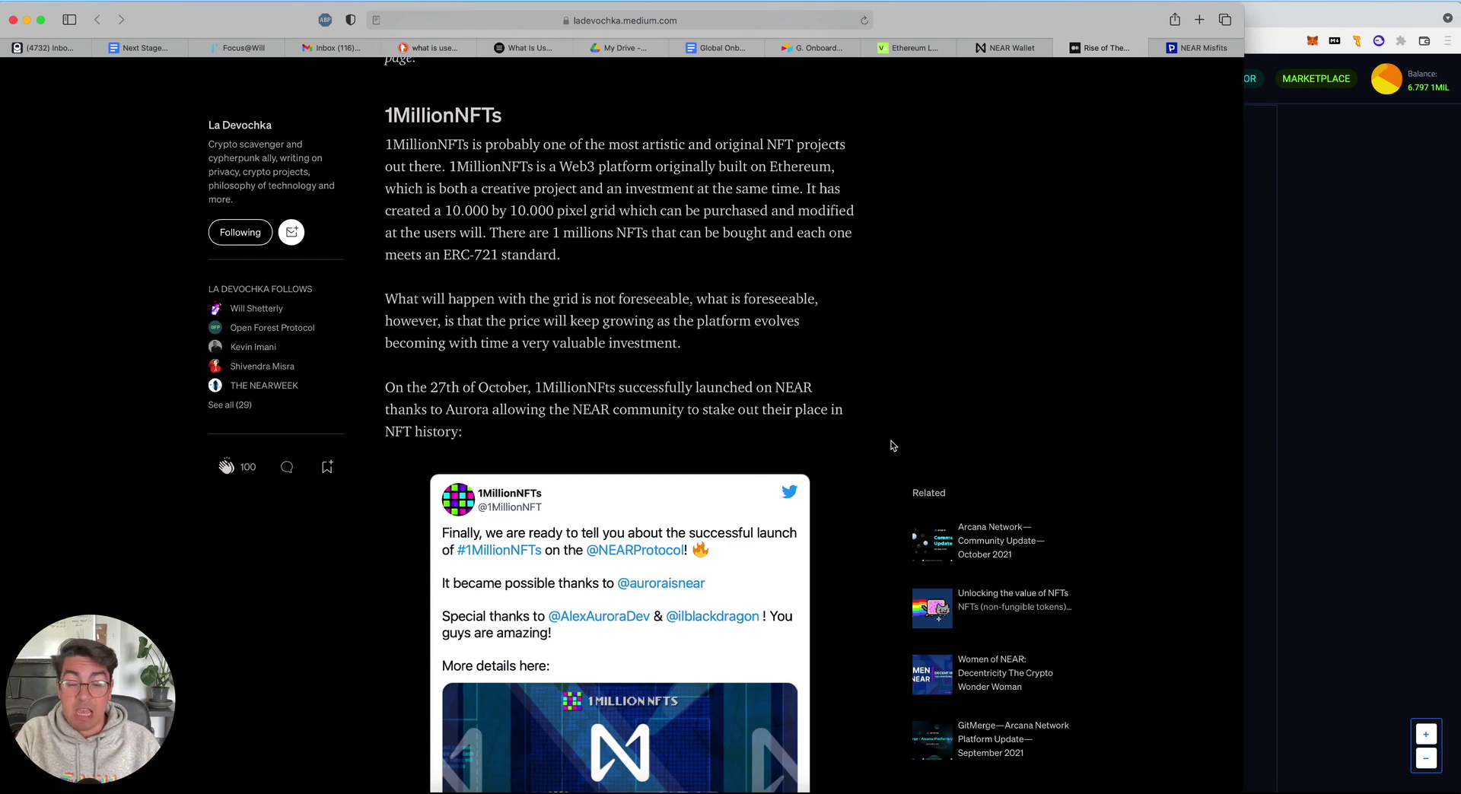
{"action": "scroll", "coordinate": [882, 443], "scroll_direction": "down", "scroll_amount": 5}
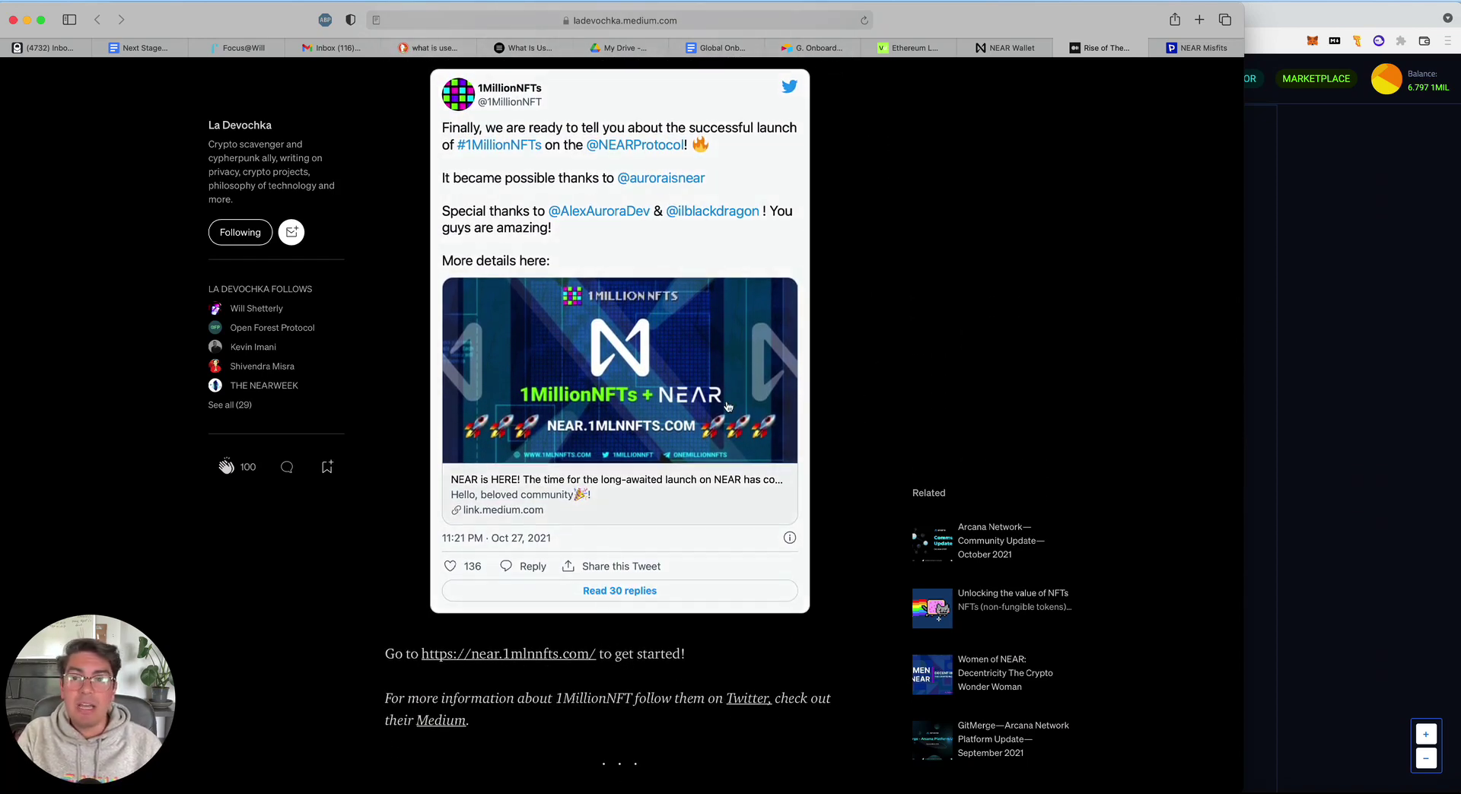
Switch to the 1 Million NFTs site in the other browser window and check its blockchain options and the MetaMask network
{"action": "left_click", "coordinate": [1392, 281]}
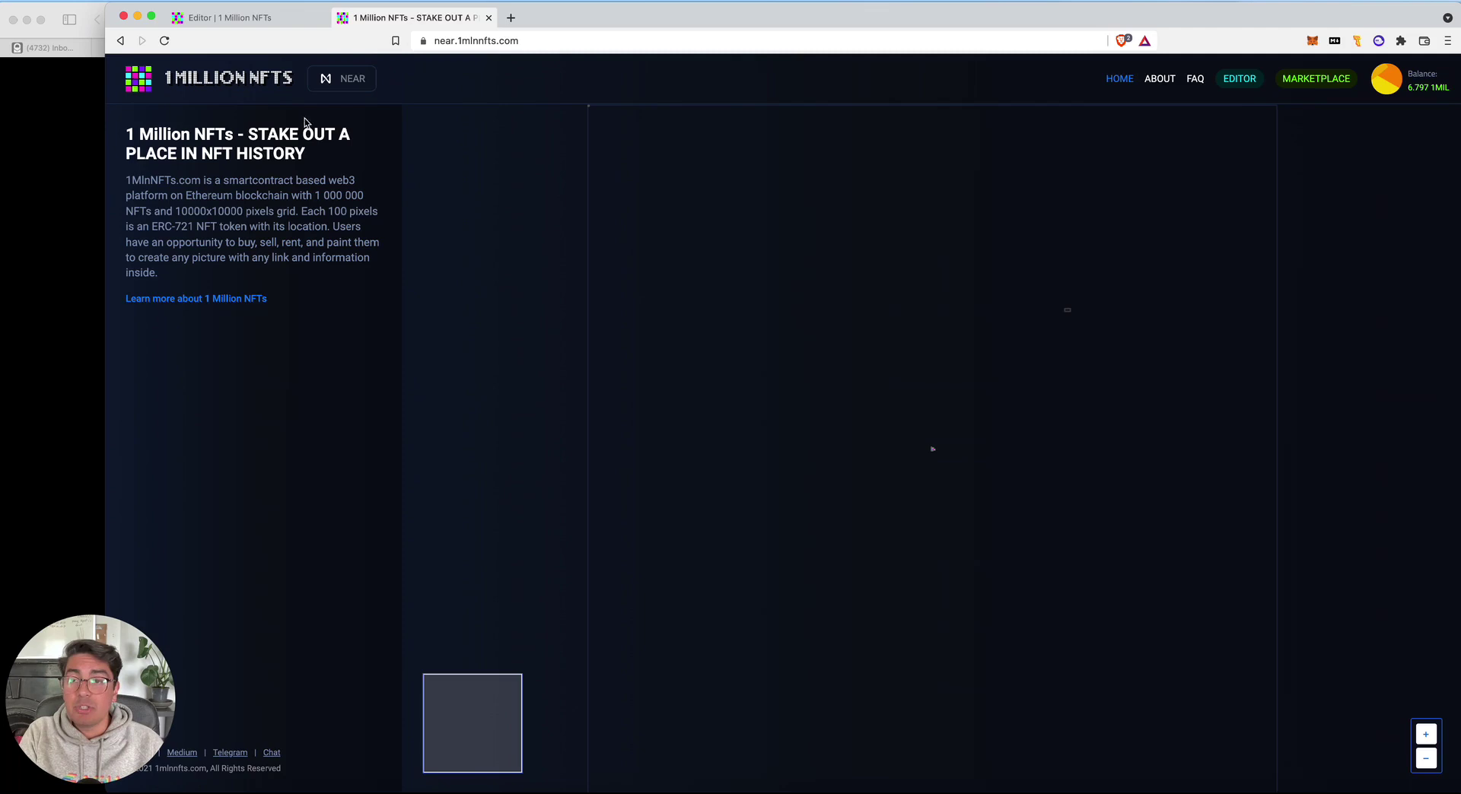
{"action": "mouse_move", "coordinate": [352, 72]}
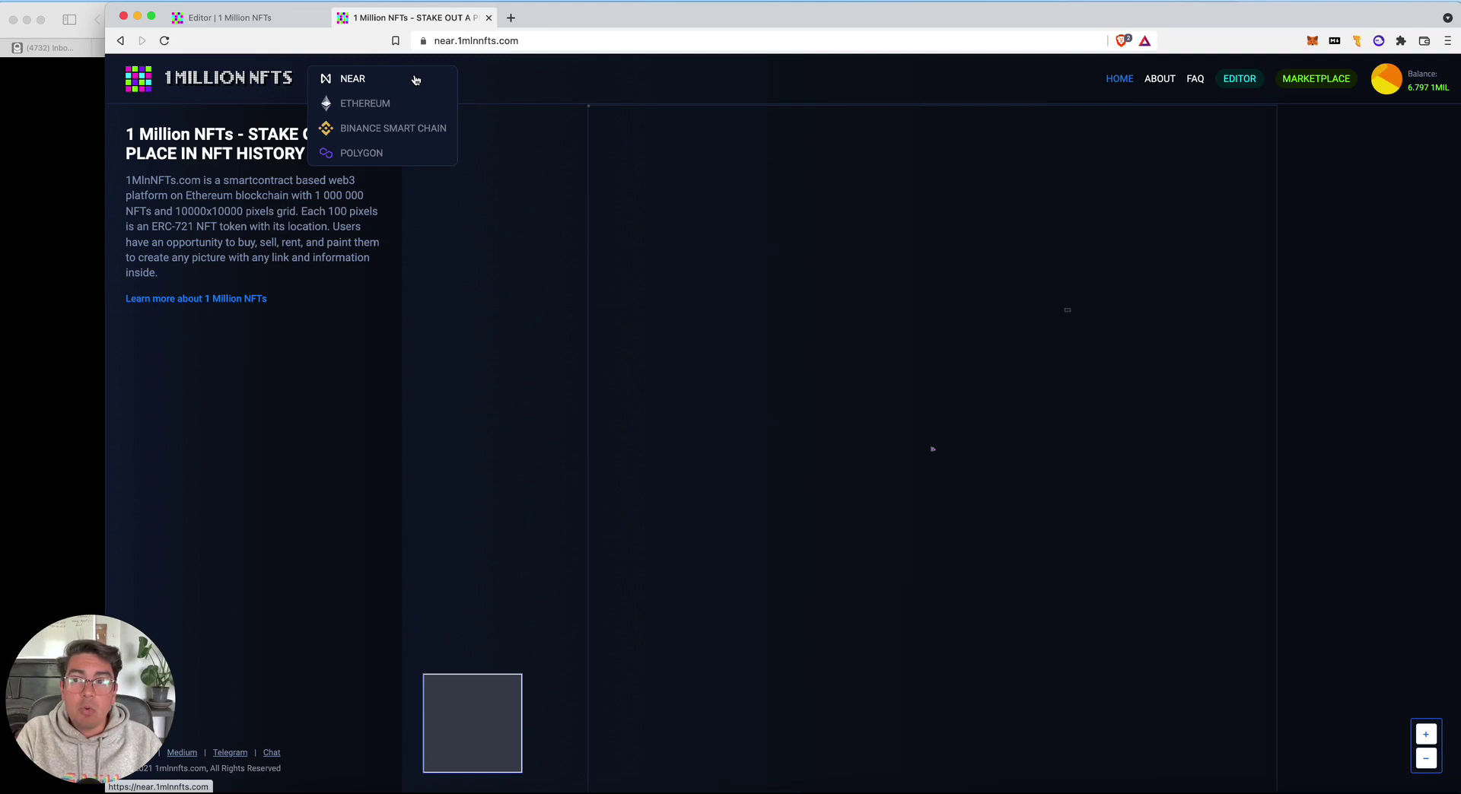
{"action": "left_click", "coordinate": [1314, 41]}
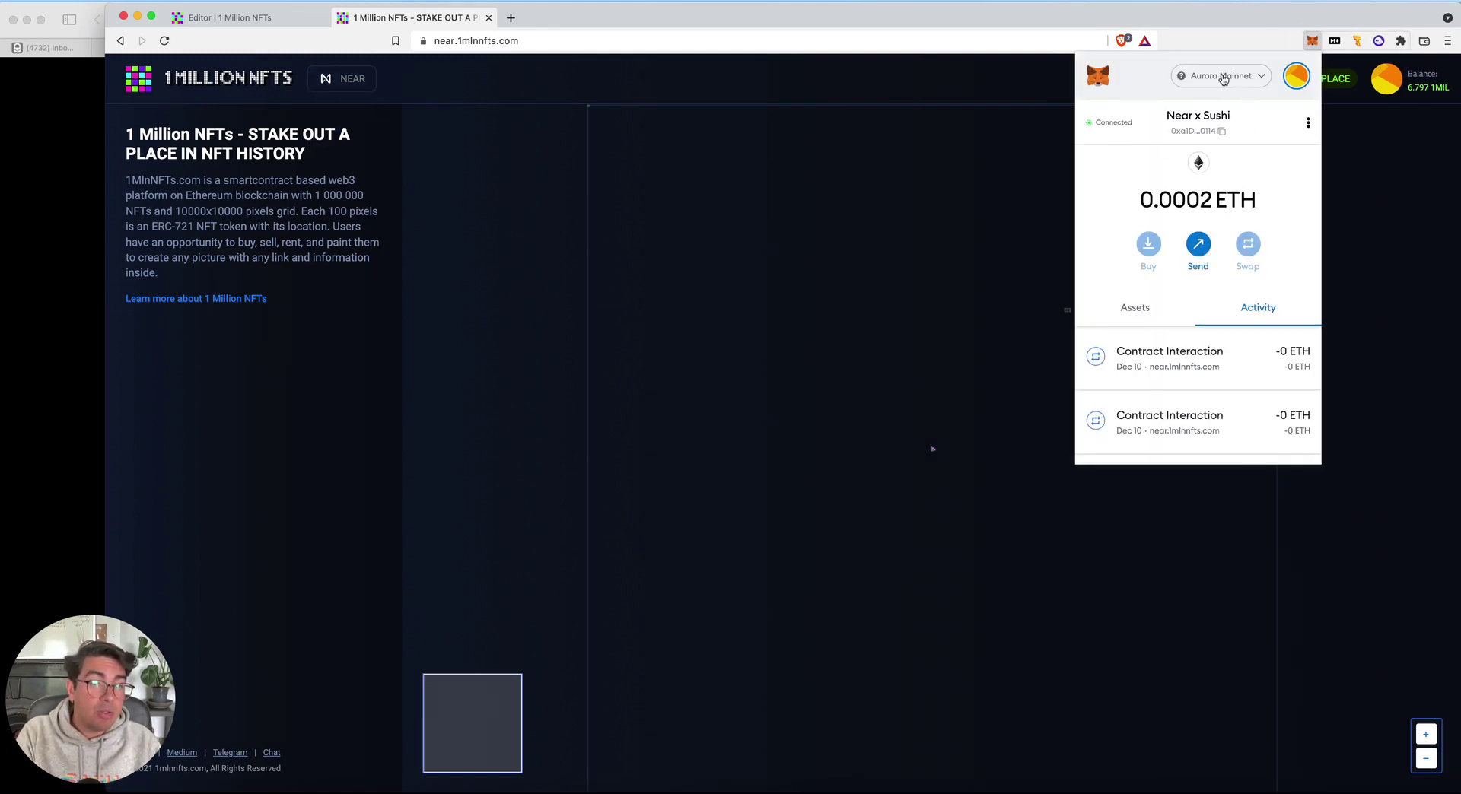
{"action": "left_click", "coordinate": [1314, 41]}
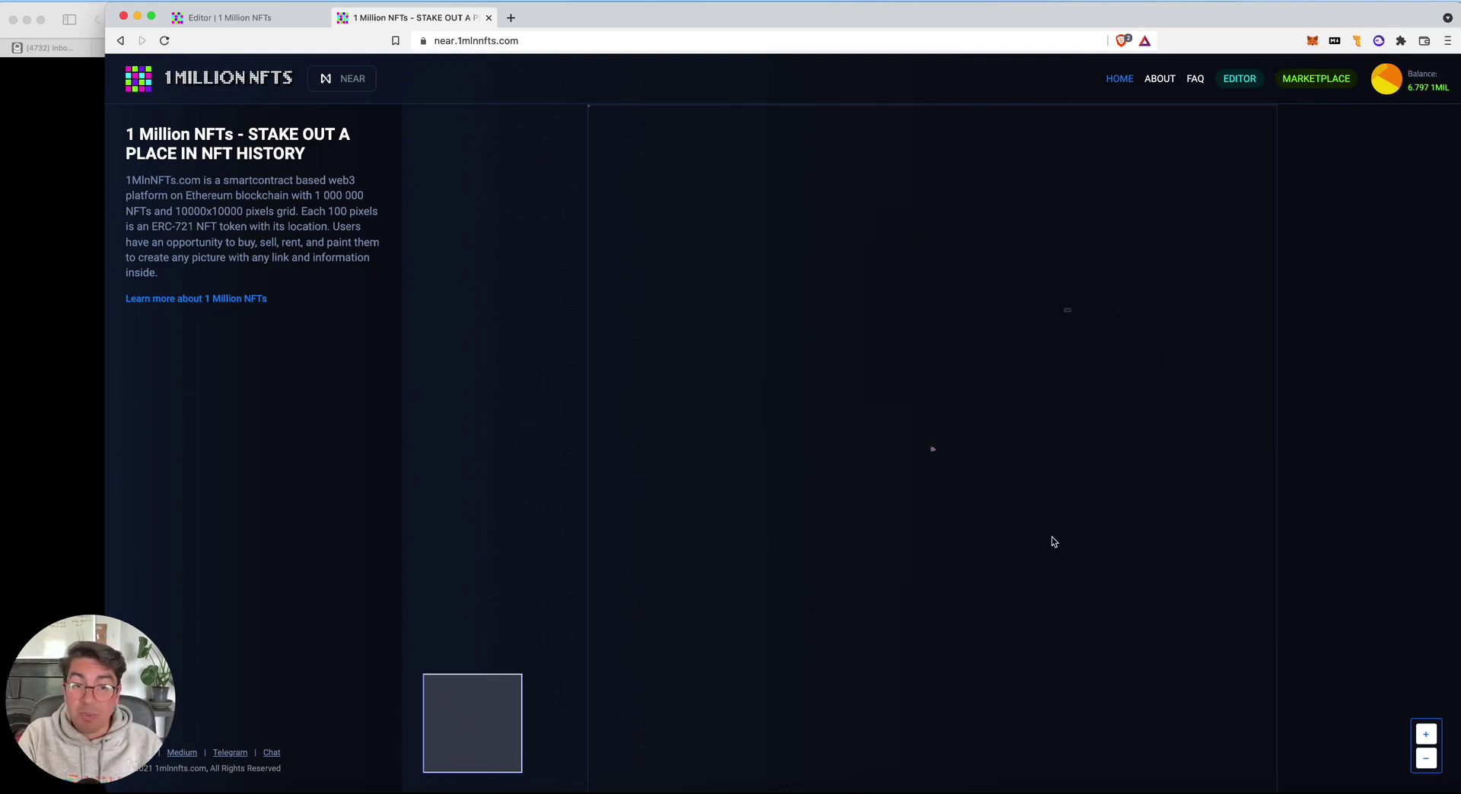
Examine the individual squares of the pixel grid on the home page up close
{"action": "left_click", "coordinate": [1428, 735]}
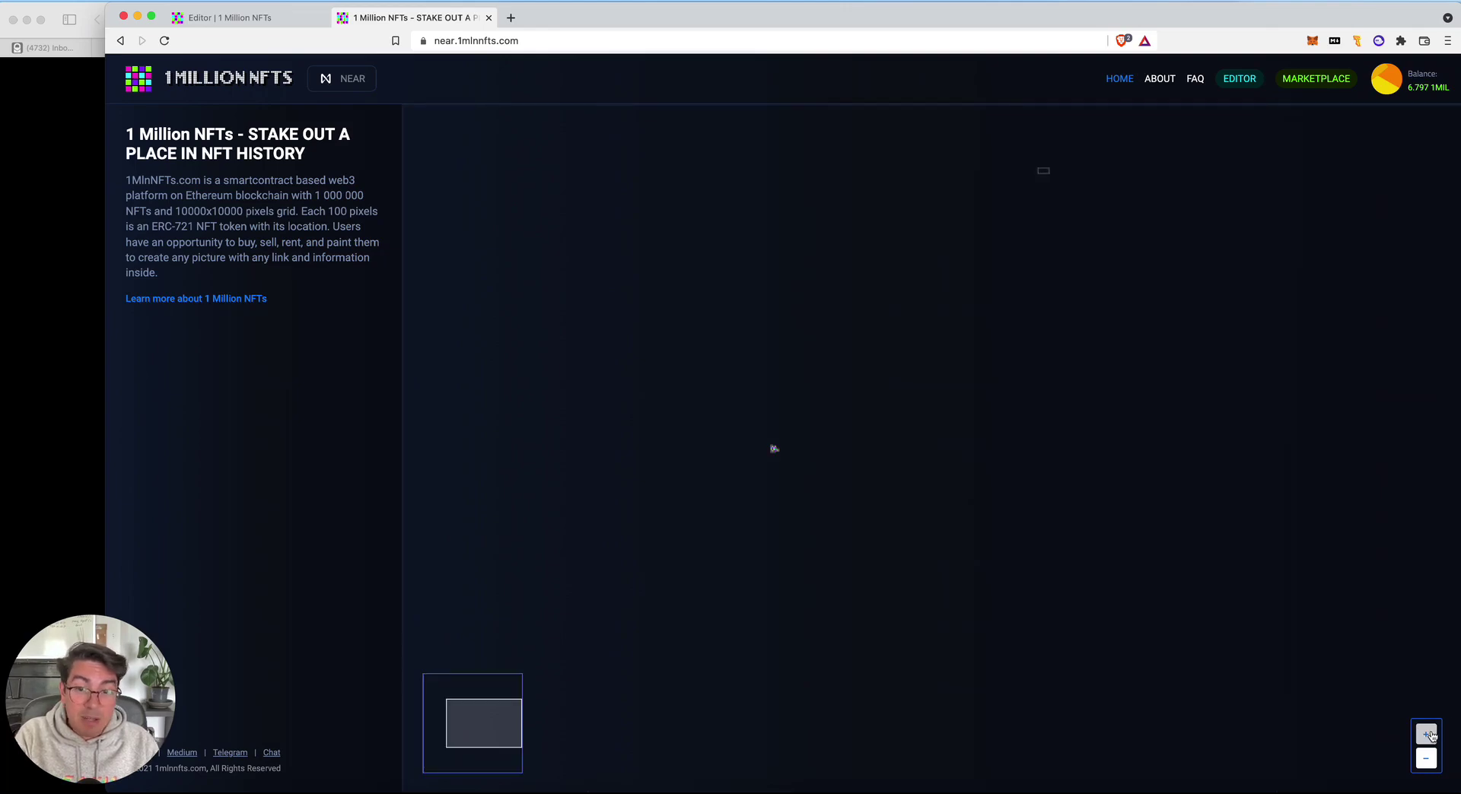
{"action": "left_click", "coordinate": [1429, 735]}
{"action": "left_click", "coordinate": [1428, 735]}
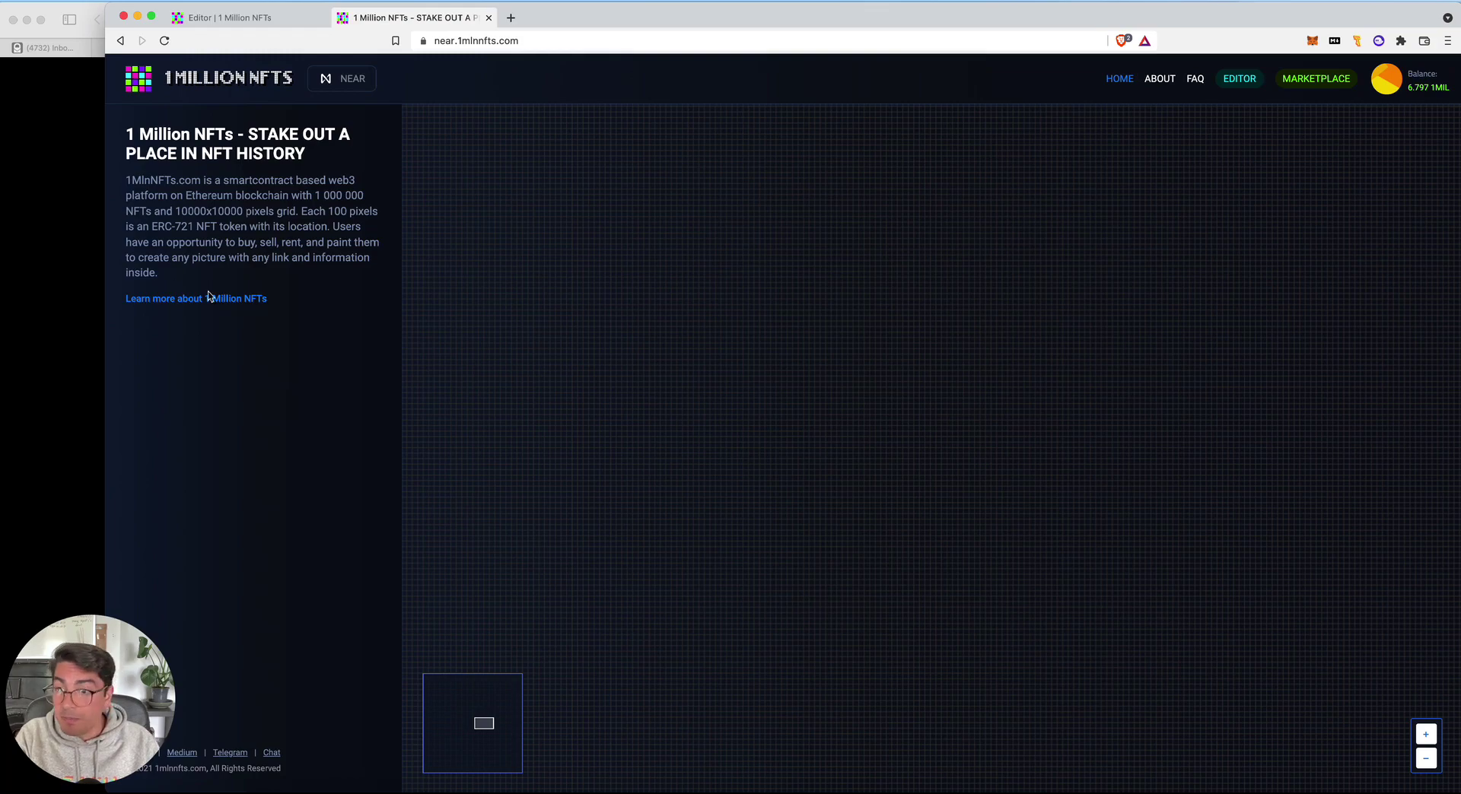
Open the 1 Million NFTs Marketplace and turn off pixel selection mode
{"action": "left_click", "coordinate": [1316, 79]}
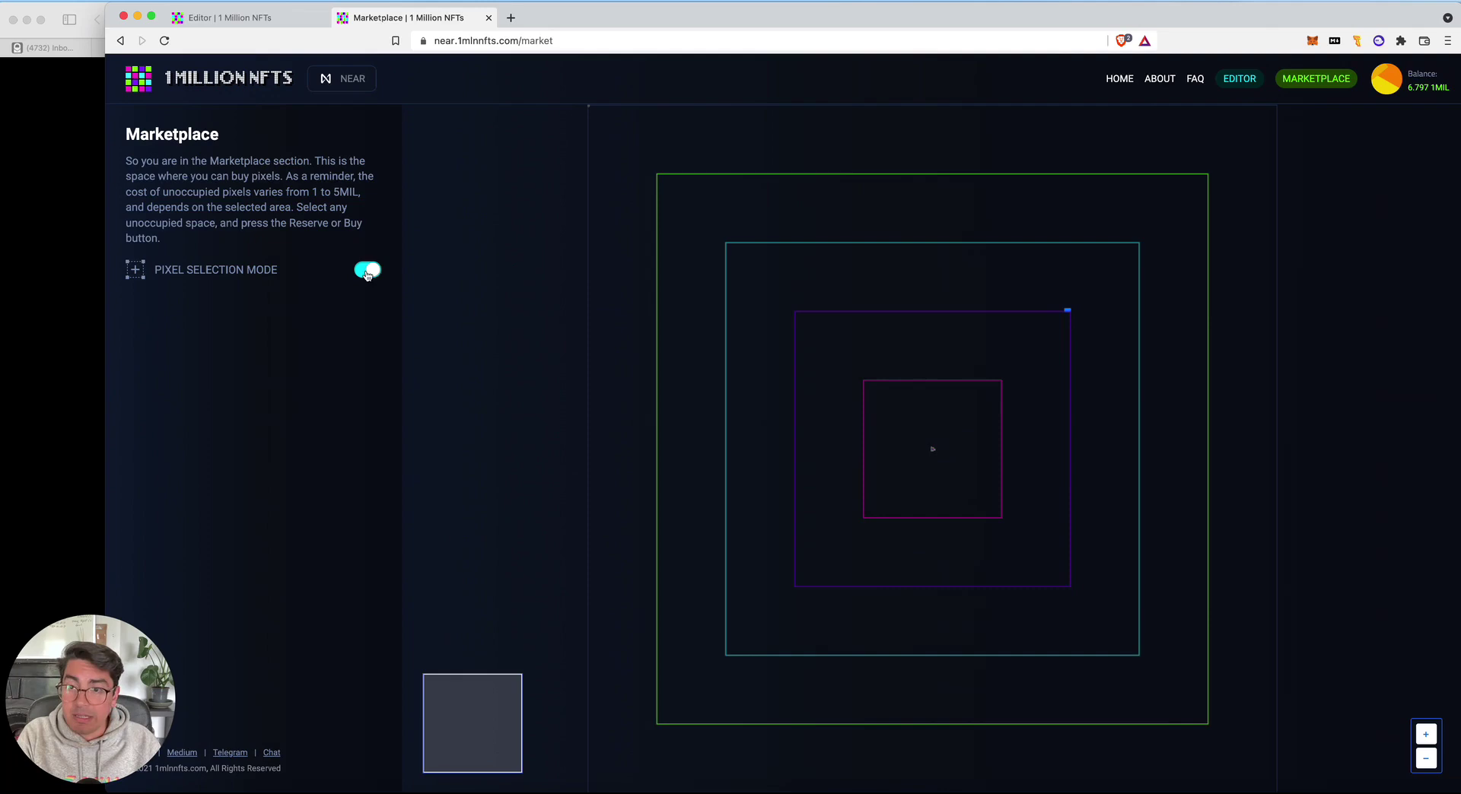
{"action": "left_click", "coordinate": [1427, 740]}
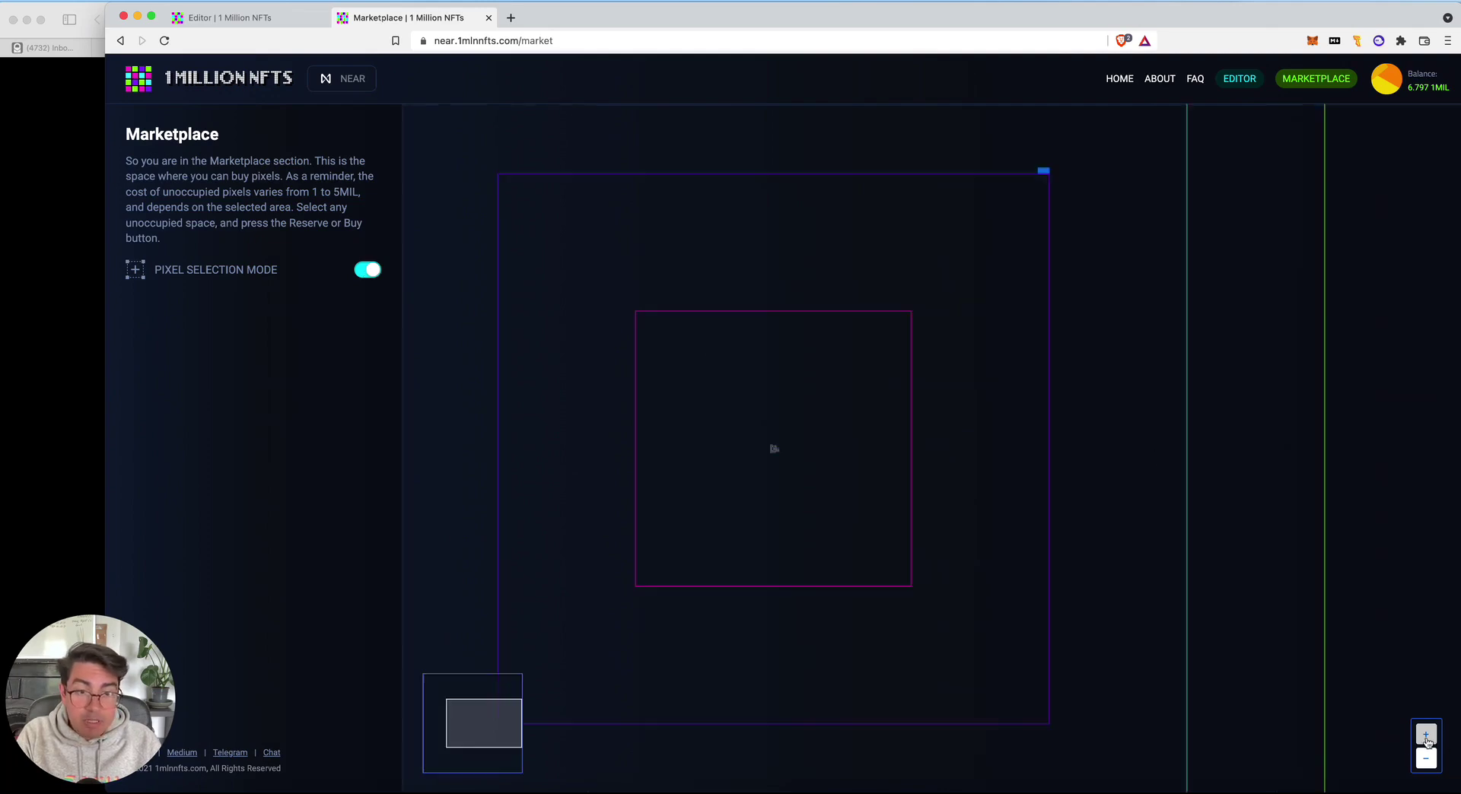
{"action": "left_click", "coordinate": [1427, 739]}
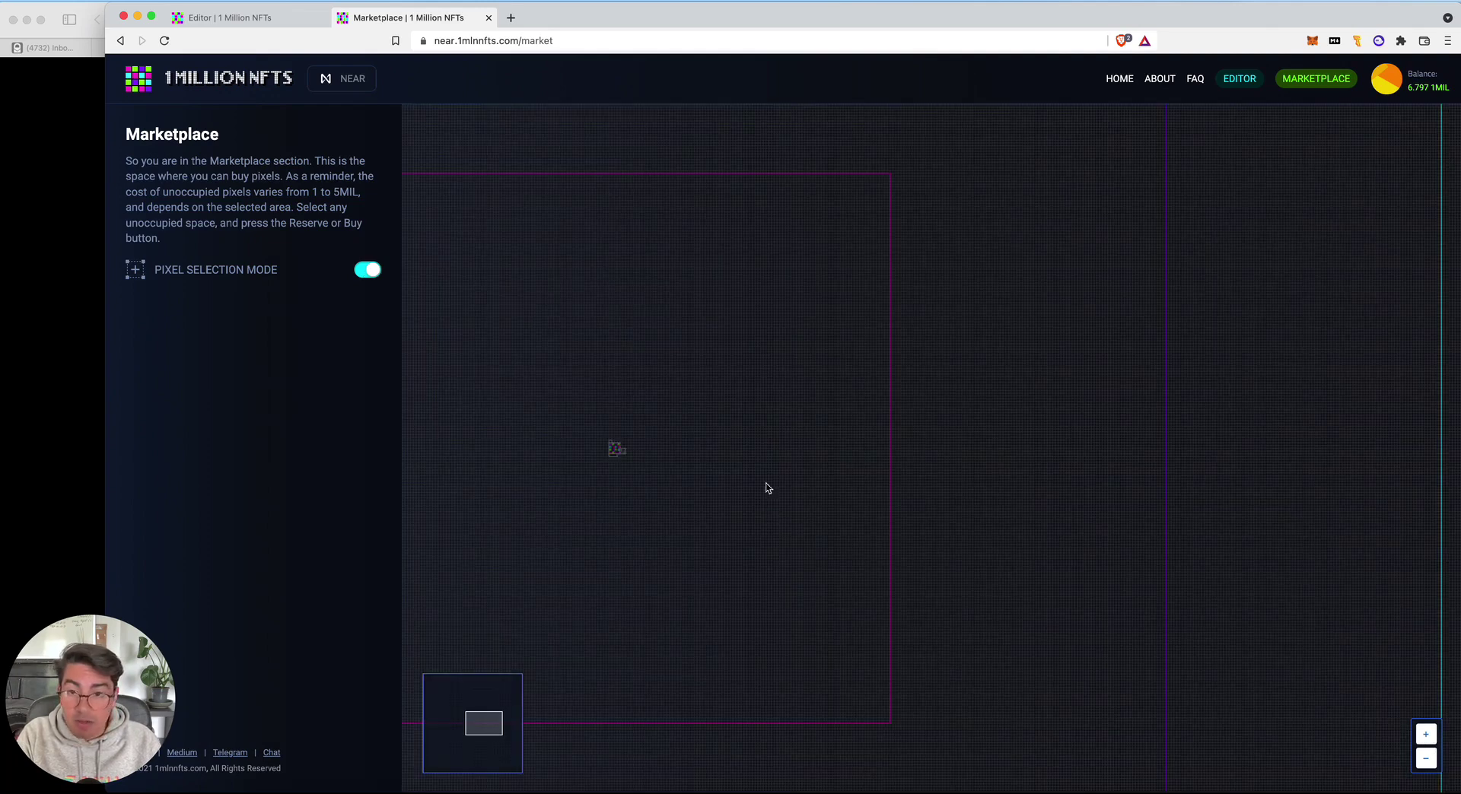
{"action": "left_click", "coordinate": [358, 271]}
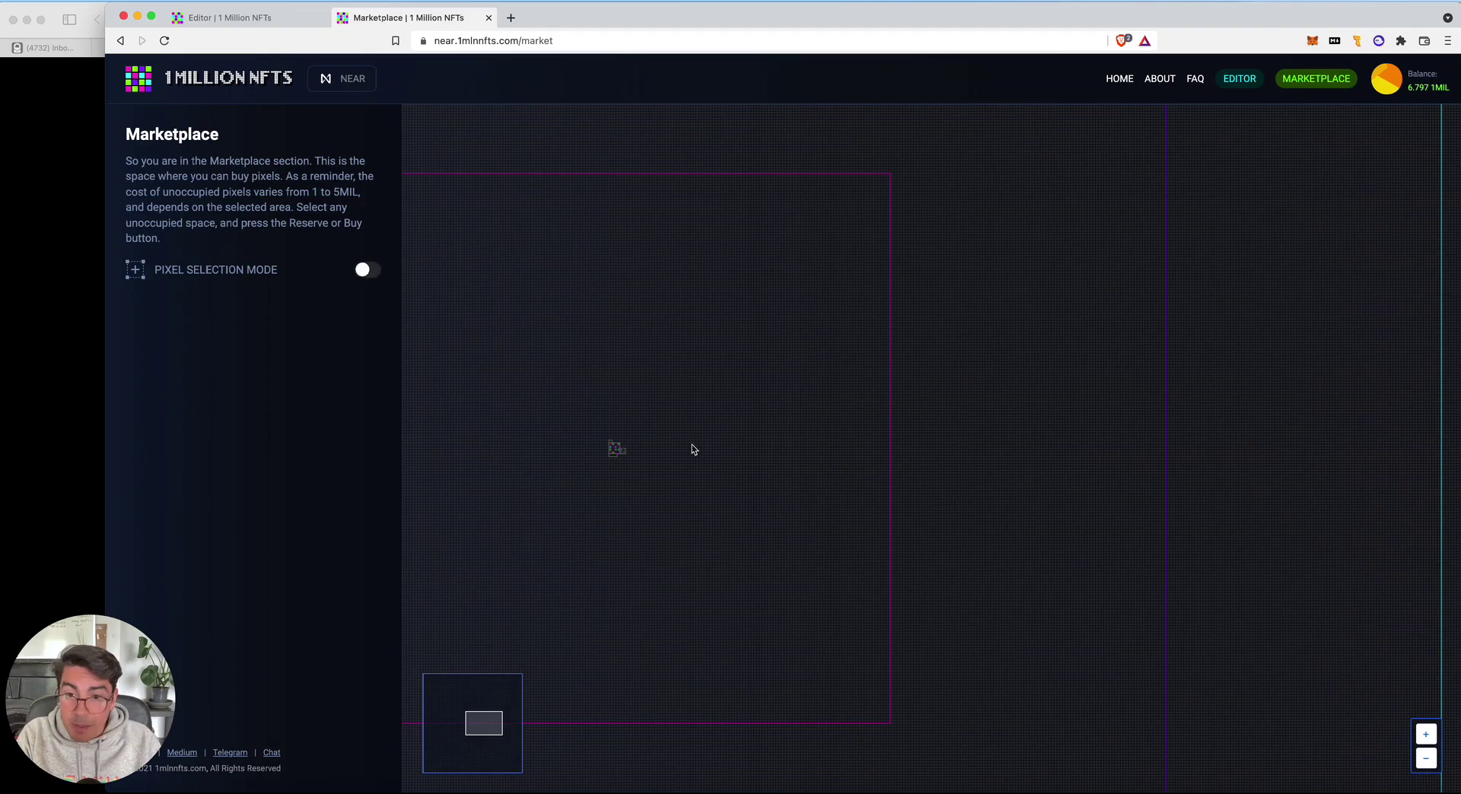
Examine the occupied pixels and artwork at the centre of the marketplace grid up close
{"action": "left_click_drag", "start_coordinate": [692, 451], "coordinate": [802, 440]}
{"action": "left_click", "coordinate": [1426, 734]}
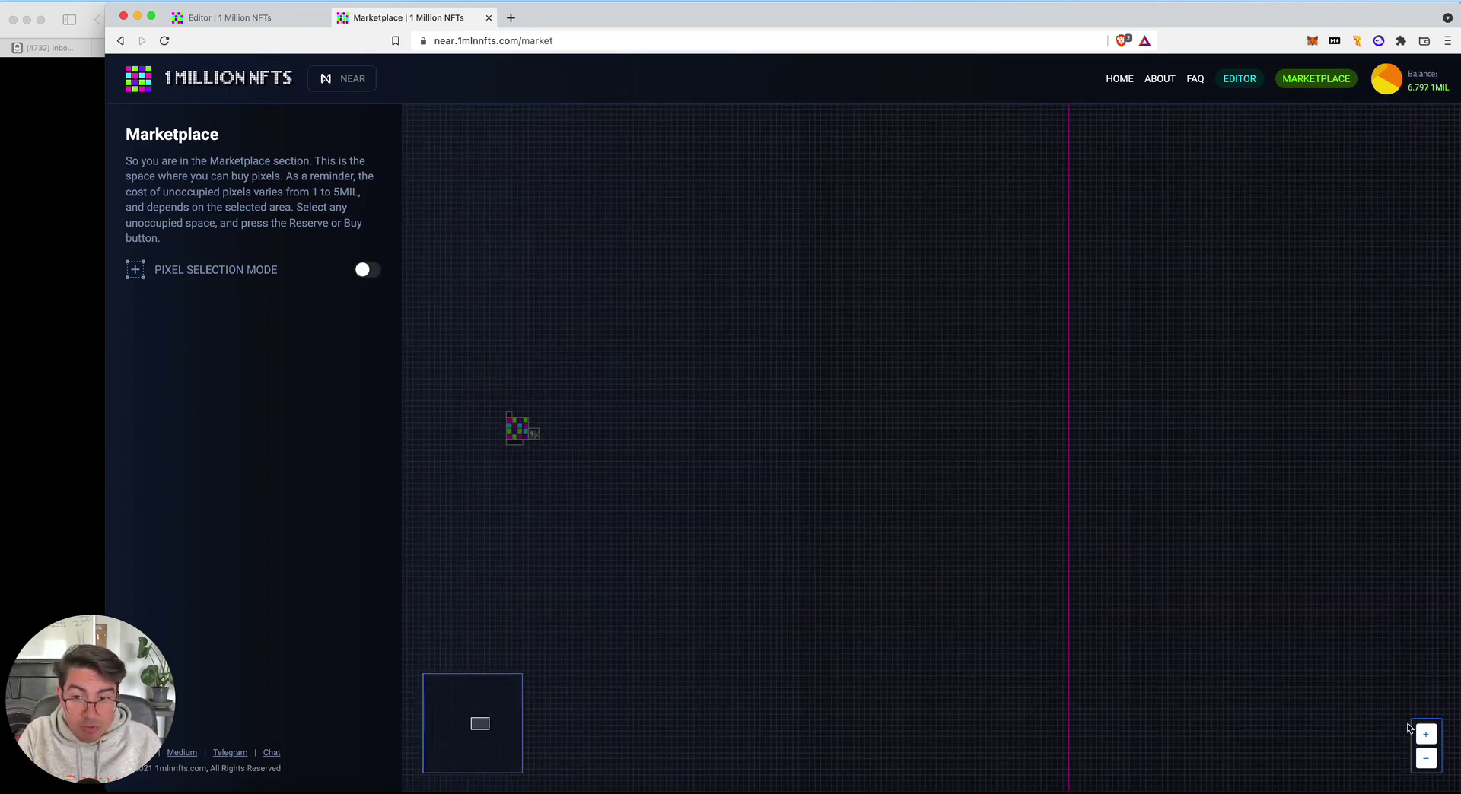
{"action": "left_click", "coordinate": [649, 439]}
{"action": "left_click_drag", "start_coordinate": [649, 439], "coordinate": [897, 428]}
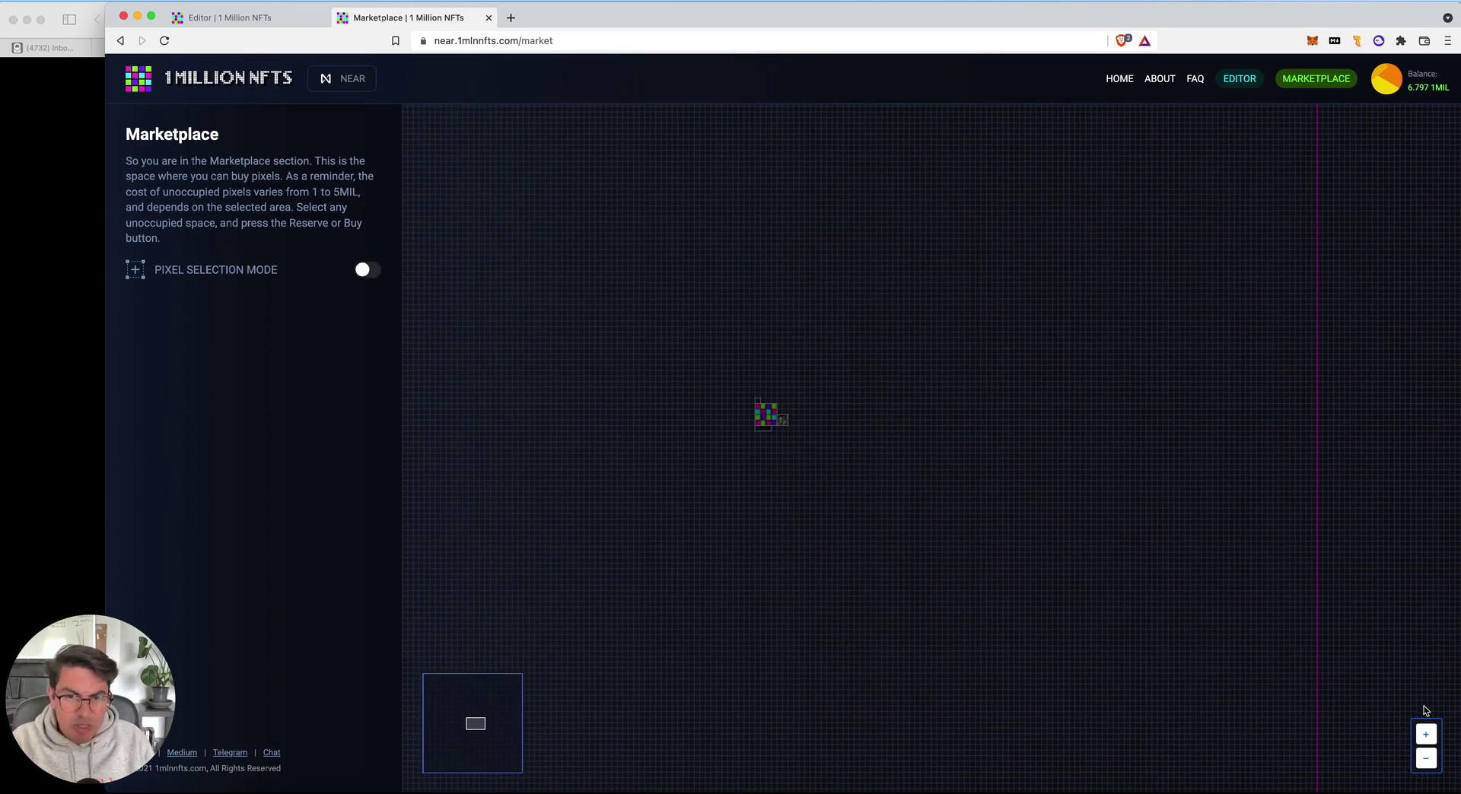
{"action": "left_click", "coordinate": [1426, 734]}
{"action": "left_click_drag", "start_coordinate": [766, 371], "coordinate": [884, 400]}
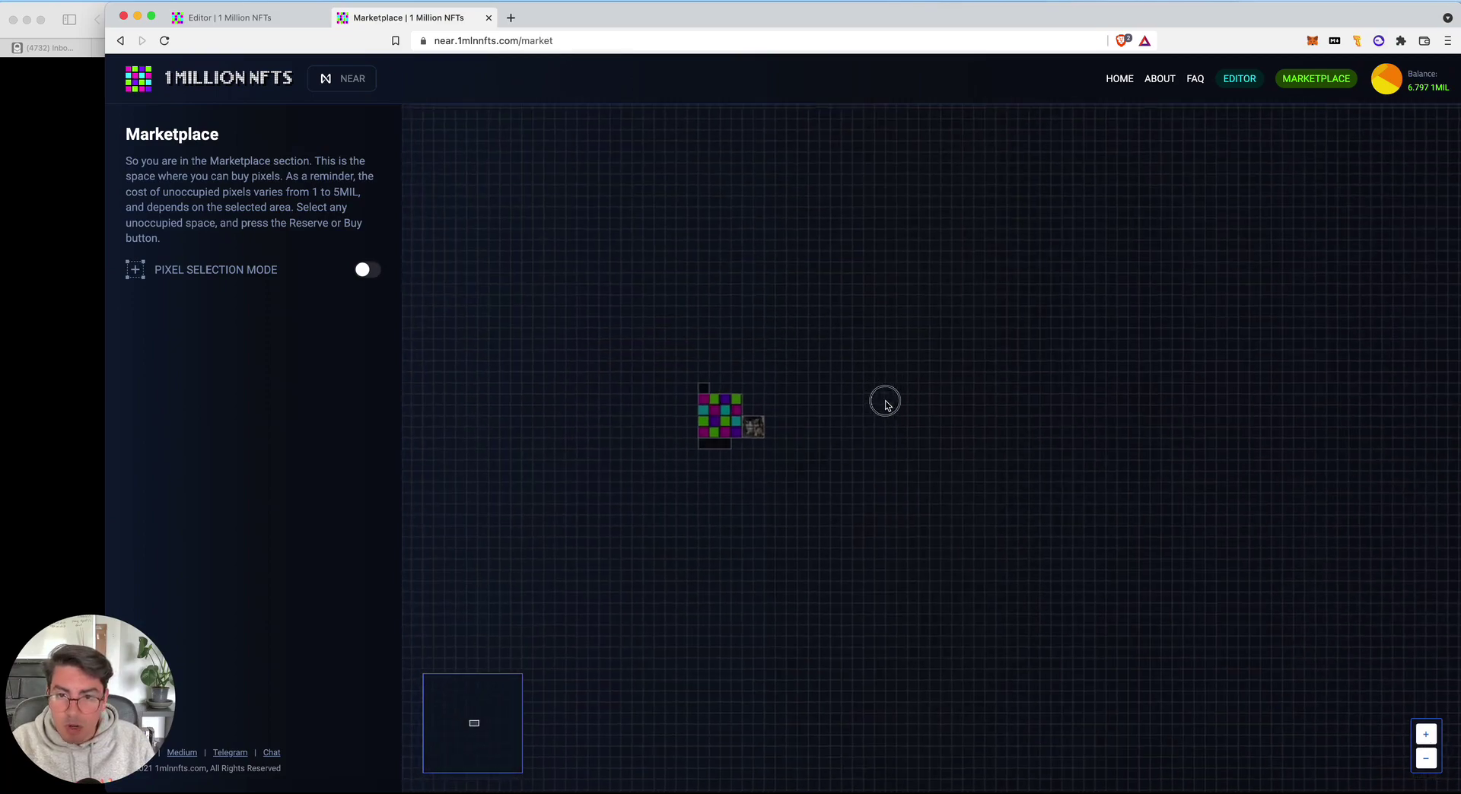
{"action": "left_click", "coordinate": [1426, 734]}
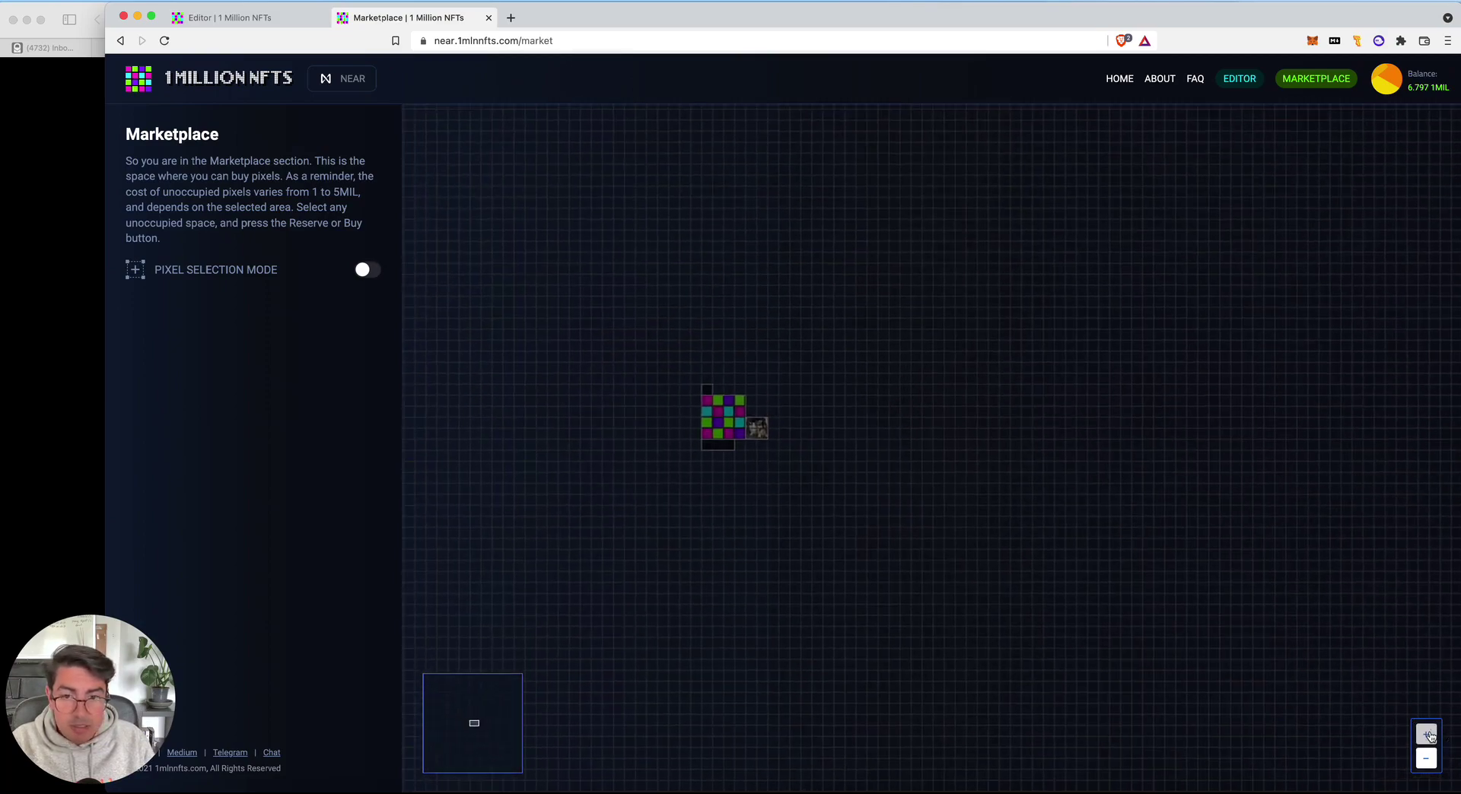
{"action": "left_click_drag", "start_coordinate": [557, 290], "coordinate": [1034, 348]}
{"action": "left_click", "coordinate": [1426, 734]}
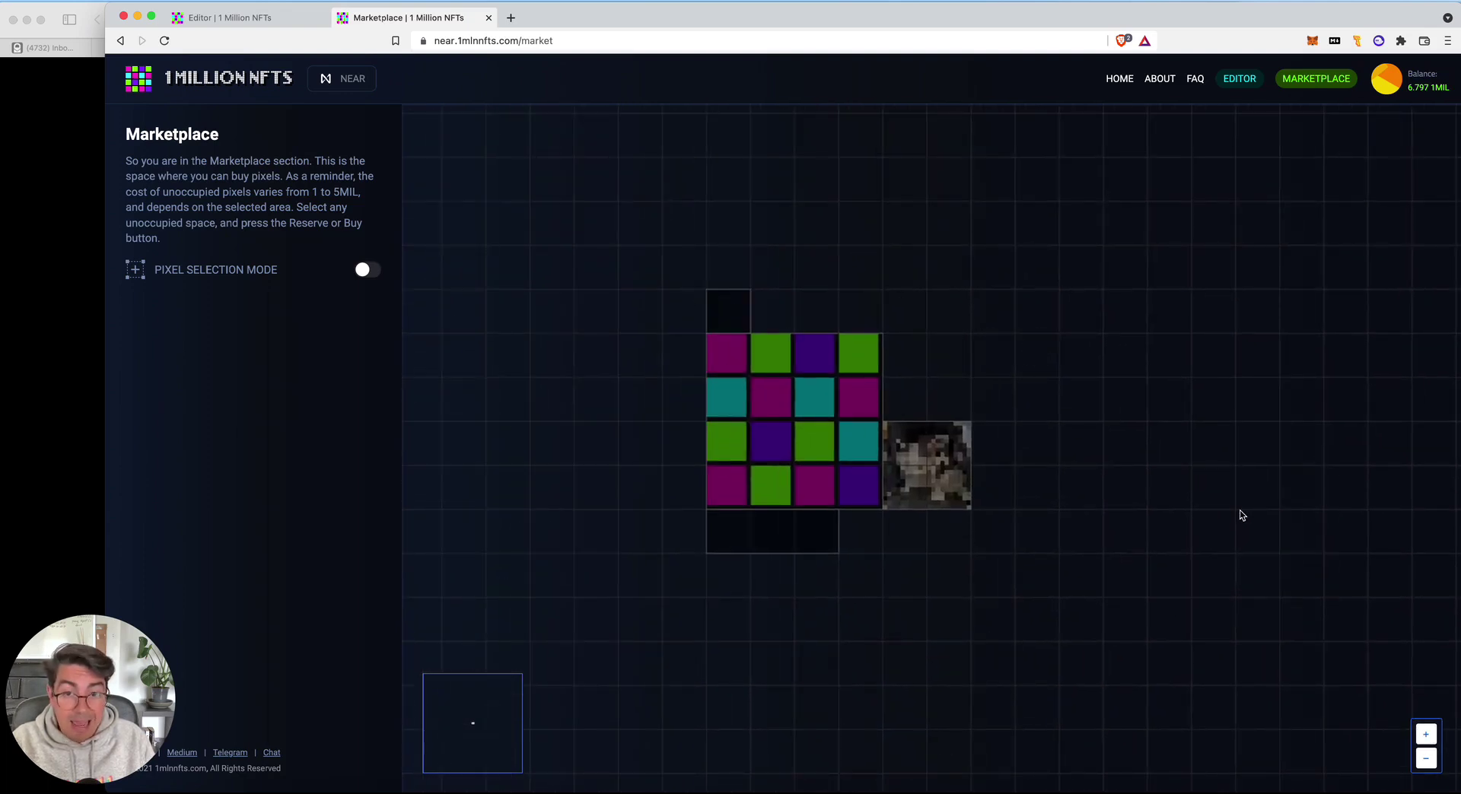
Examine the coloured zones surrounding the grid's centre, out to the full extent of the marketplace map
{"action": "left_click", "coordinate": [1432, 764]}
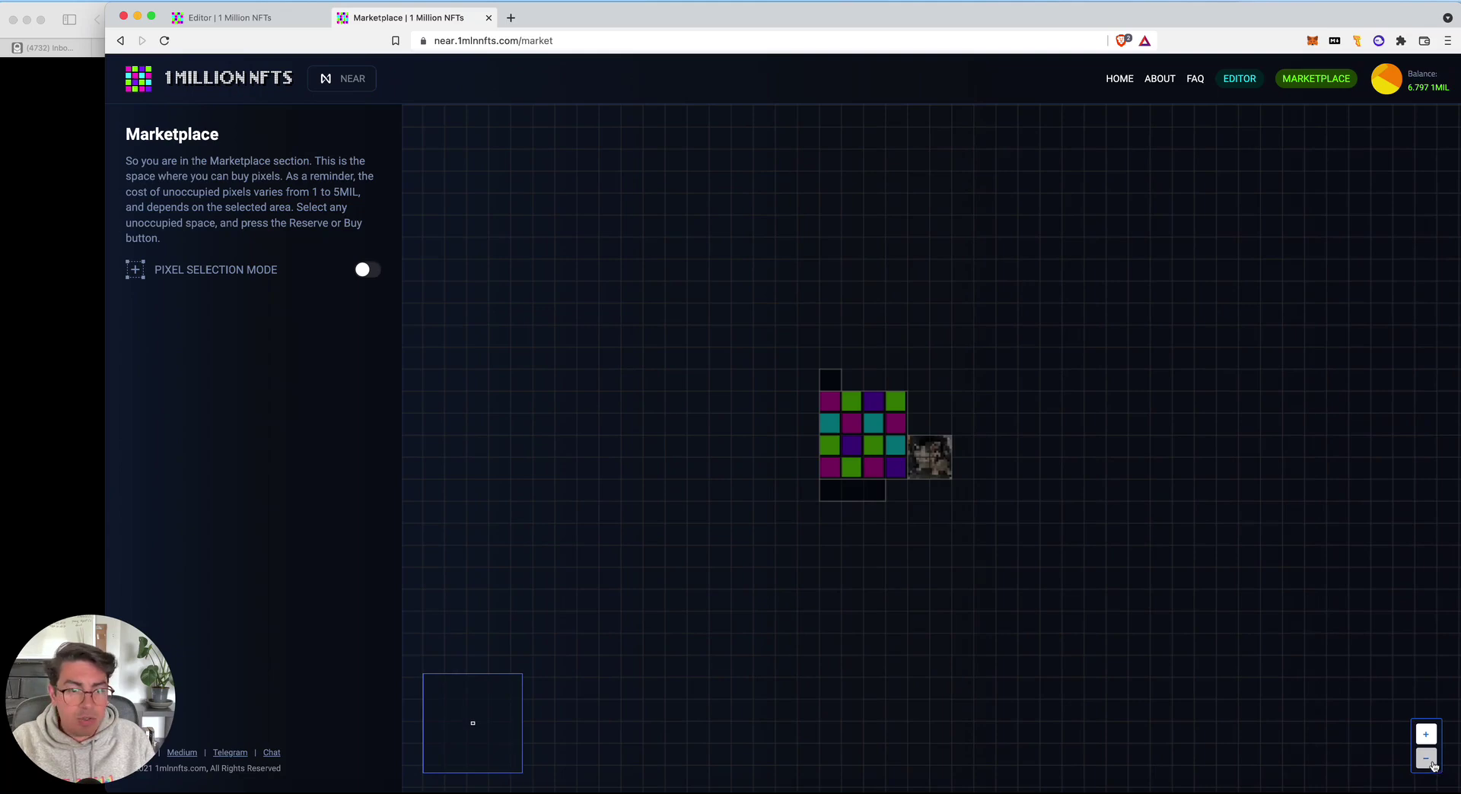
{"action": "left_click", "coordinate": [1432, 764]}
{"action": "left_click", "coordinate": [1432, 764]}
{"action": "left_click", "coordinate": [1432, 764]}
{"action": "left_click", "coordinate": [1432, 764]}
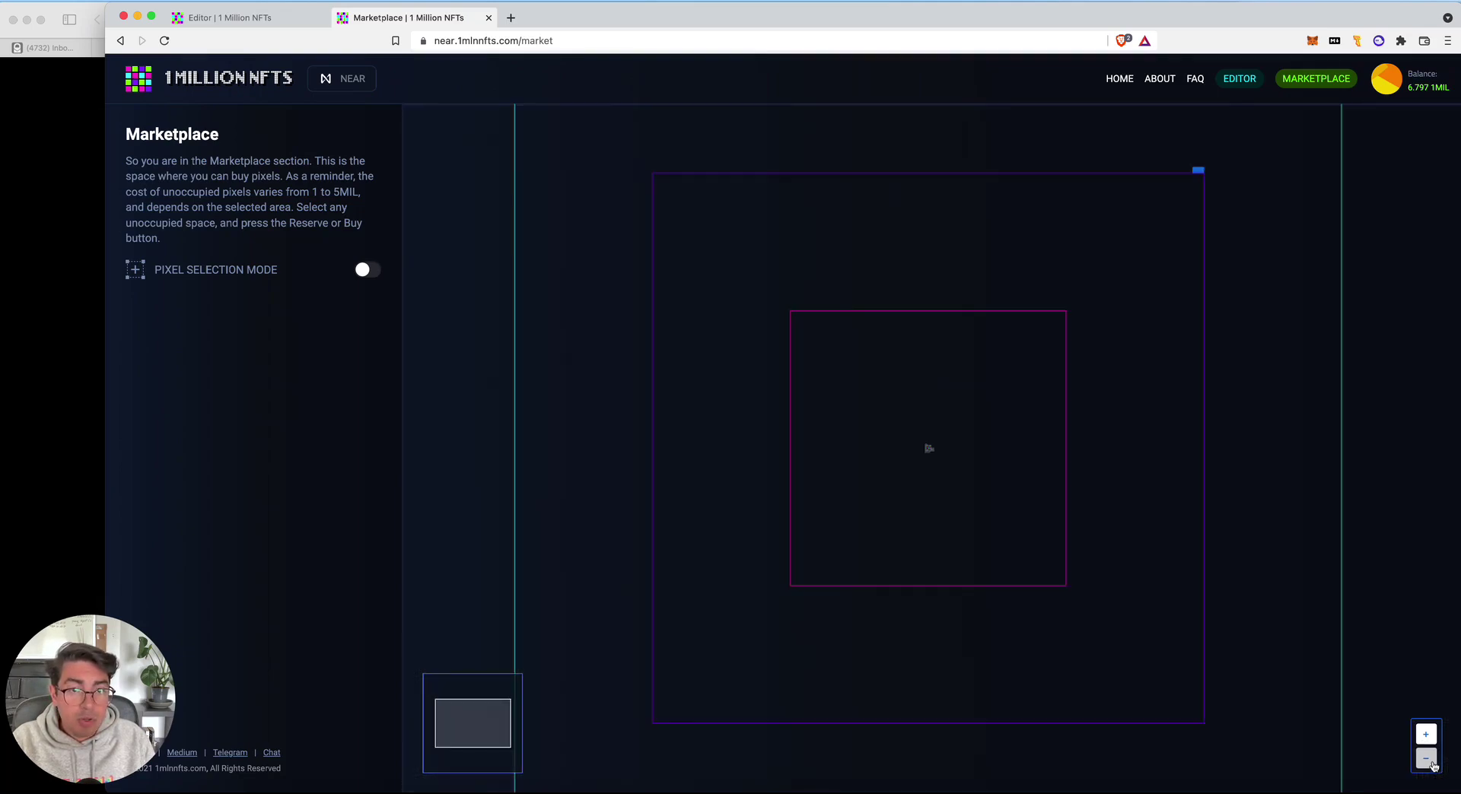
{"action": "left_click_drag", "start_coordinate": [1132, 244], "coordinate": [1103, 322]}
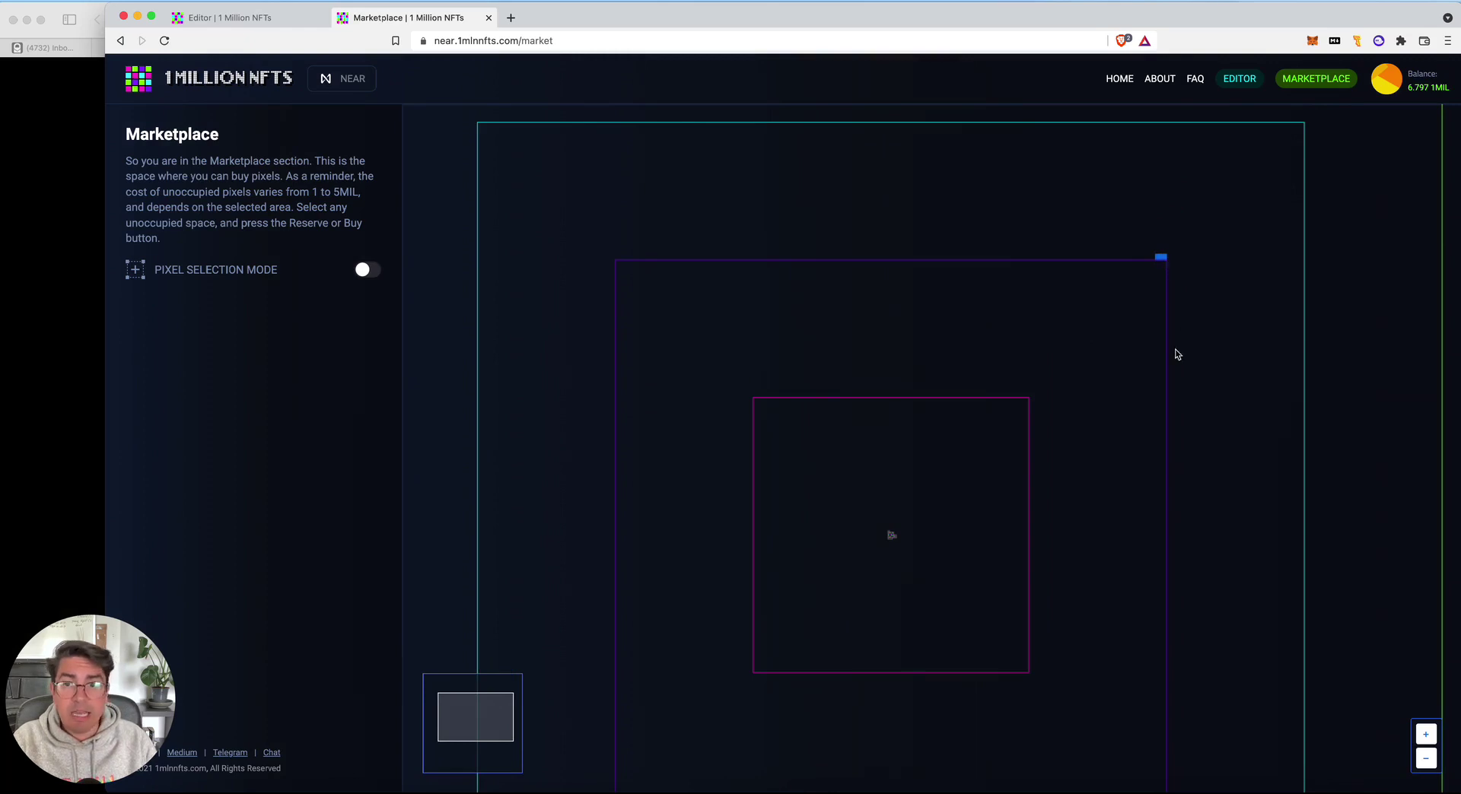
{"action": "left_click", "coordinate": [1426, 758]}
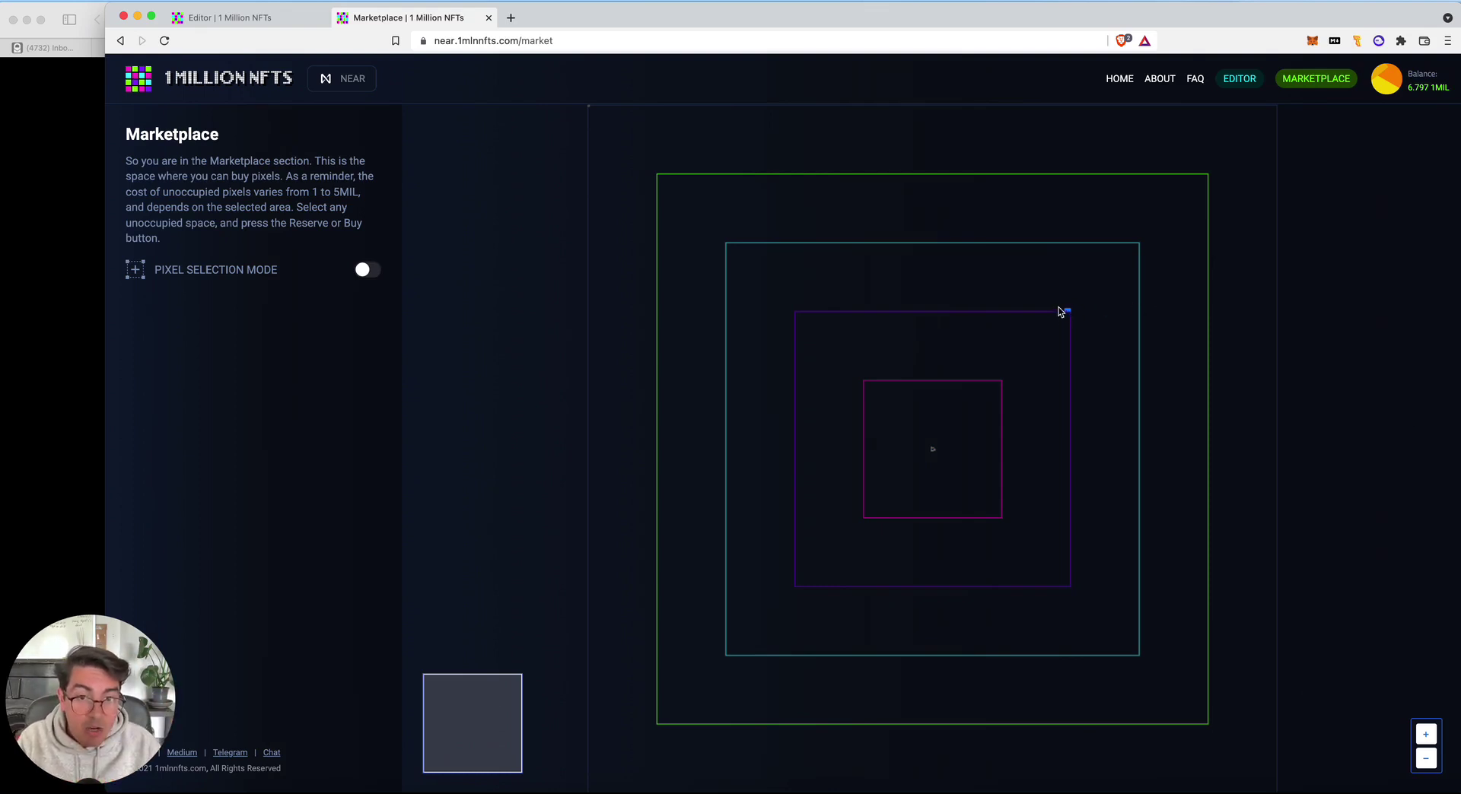
Inspect the blue block at the purple zone's corner and turn on pixel selection mode
{"action": "scroll", "coordinate": [1070, 314], "scroll_direction": "up", "scroll_amount": 2}
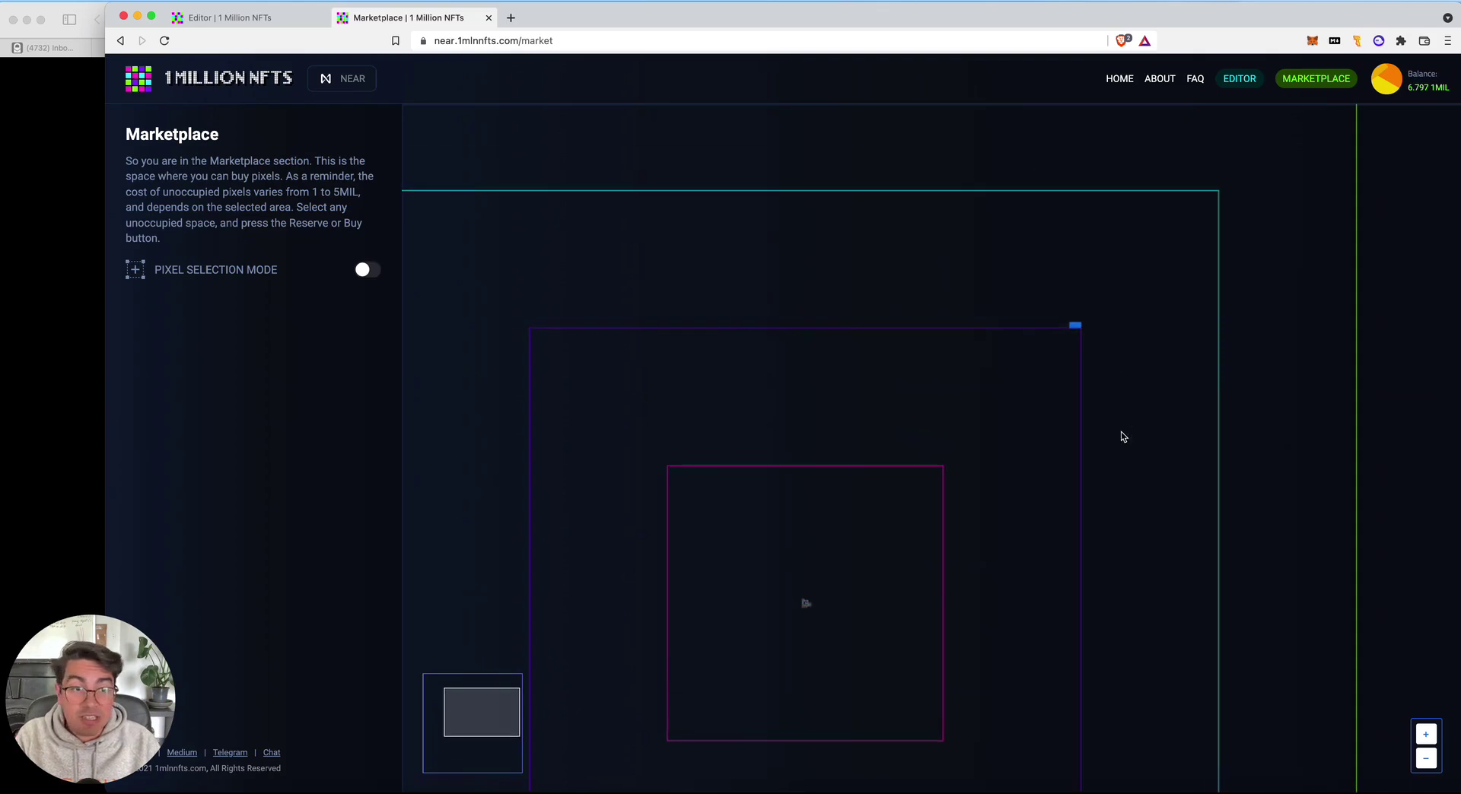
{"action": "left_click", "coordinate": [1425, 734]}
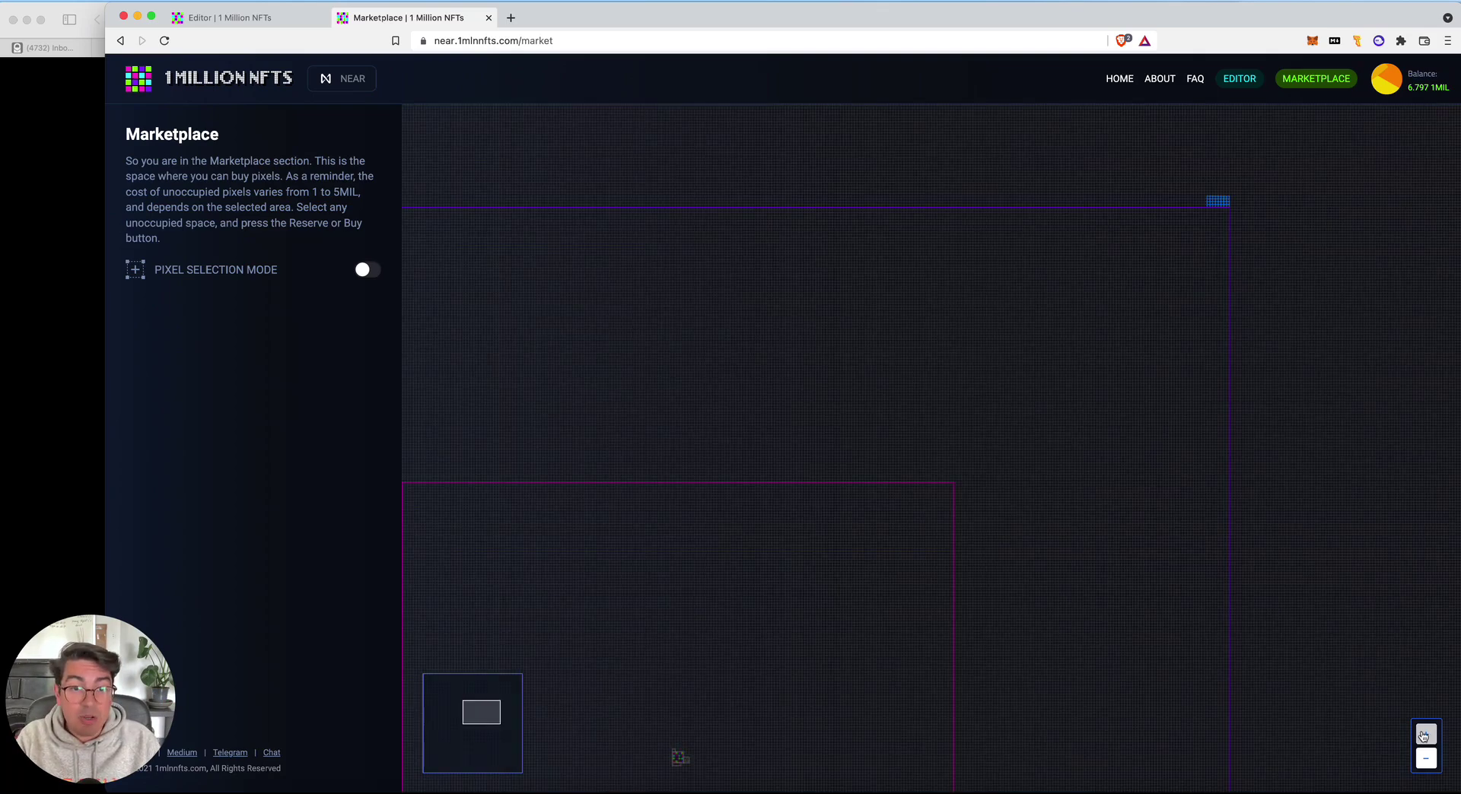
{"action": "left_click_drag", "start_coordinate": [1224, 293], "coordinate": [1223, 385]}
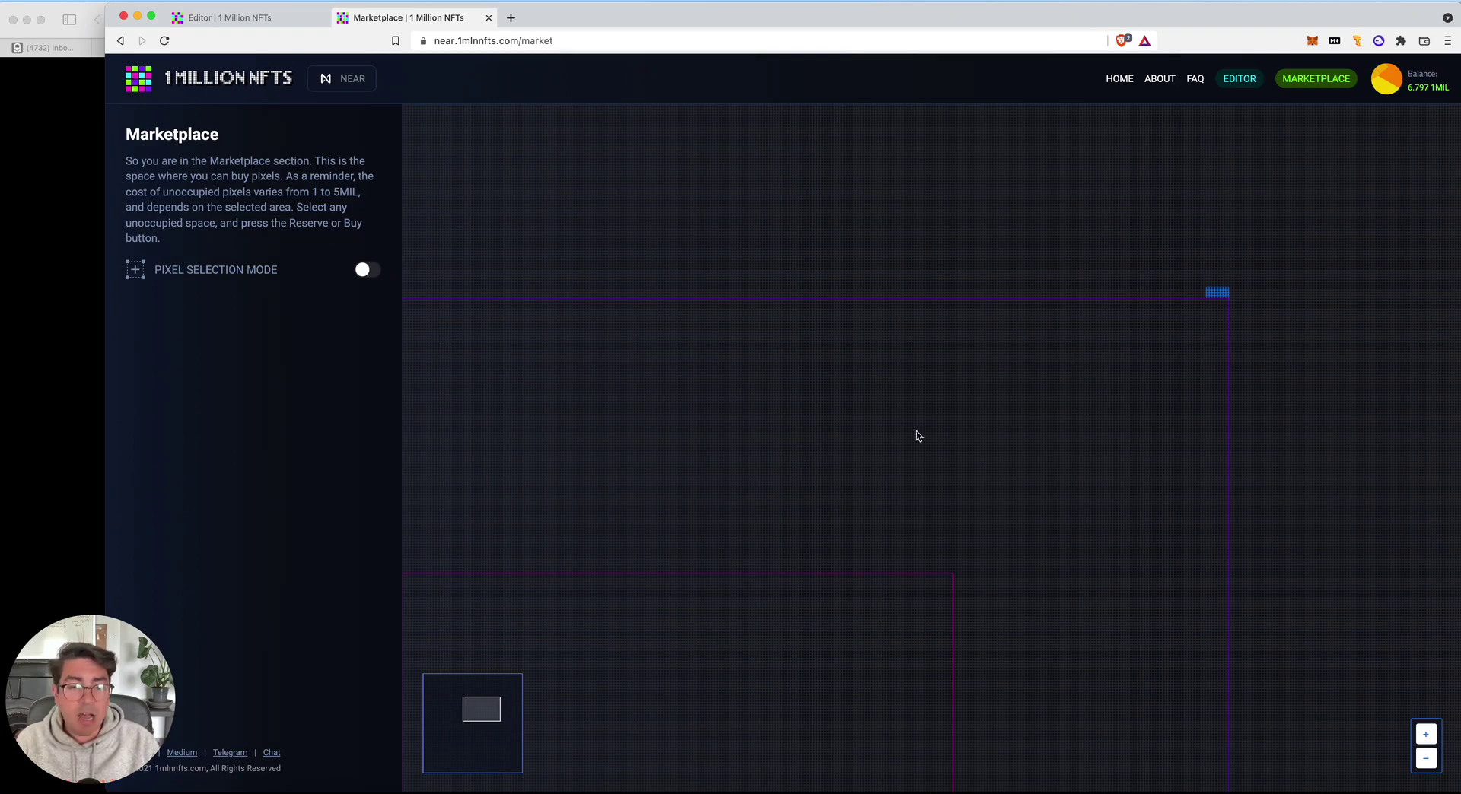
{"action": "left_click", "coordinate": [376, 271]}
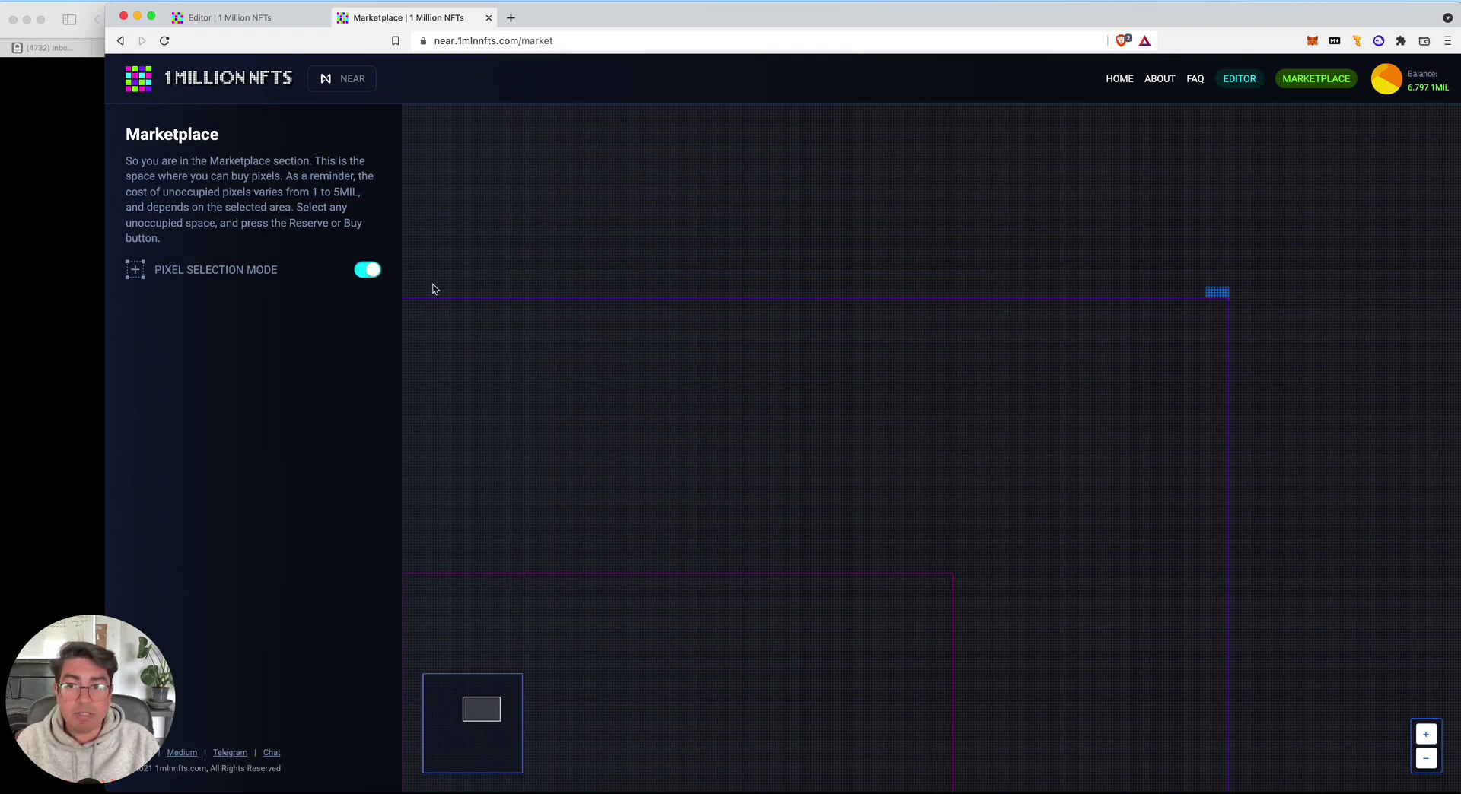
Select an 8×6 block of unoccupied pixels between the purple and magenta zone borders of the marketplace grid
{"action": "left_click", "coordinate": [1426, 734]}
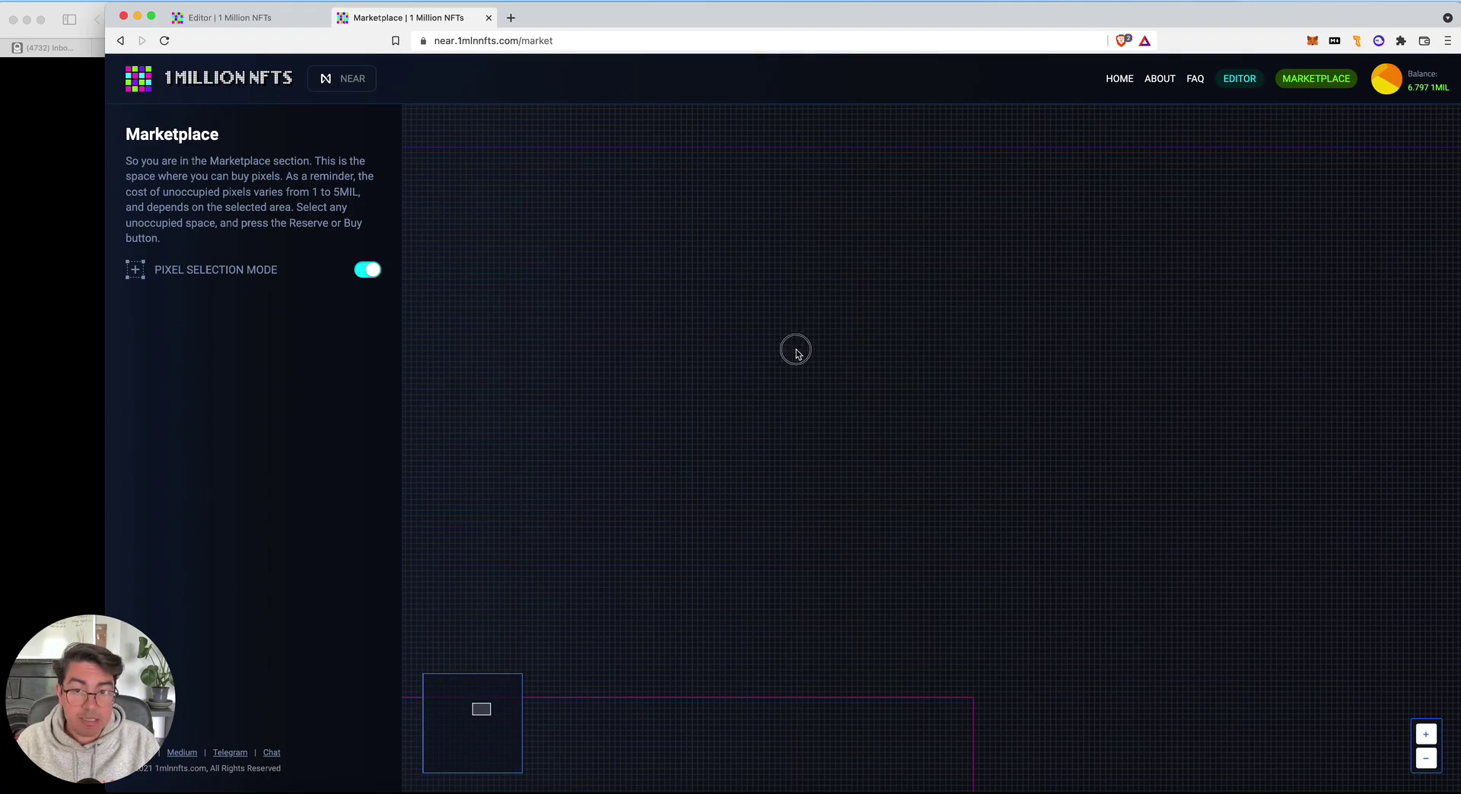
{"action": "left_click", "coordinate": [1425, 735]}
{"action": "left_click_drag", "start_coordinate": [892, 340], "coordinate": [982, 407]}
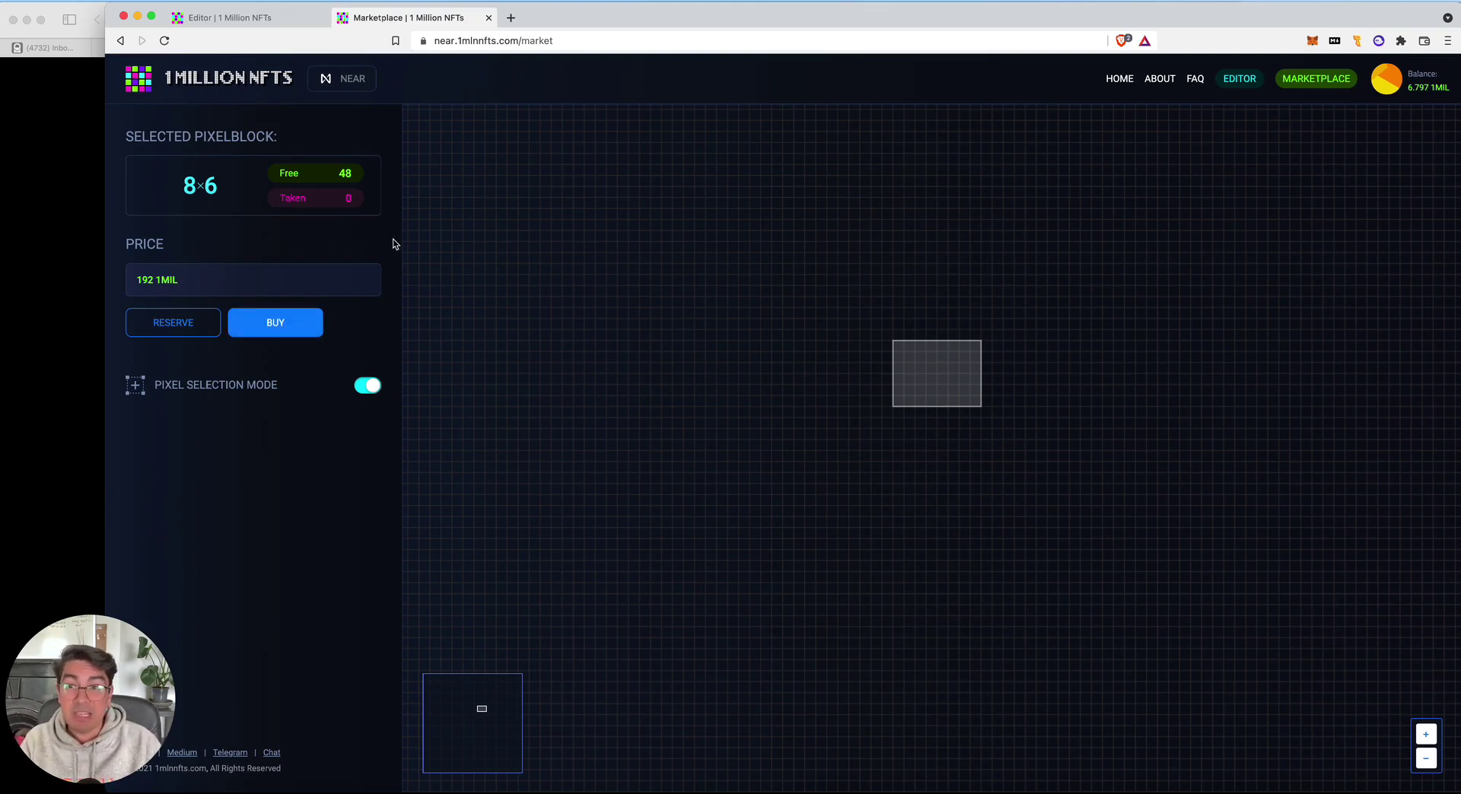
Look up how to get 1MIL tokens in the FAQ and launch the ref.finance swap app in Safari
{"action": "left_click", "coordinate": [1195, 79]}
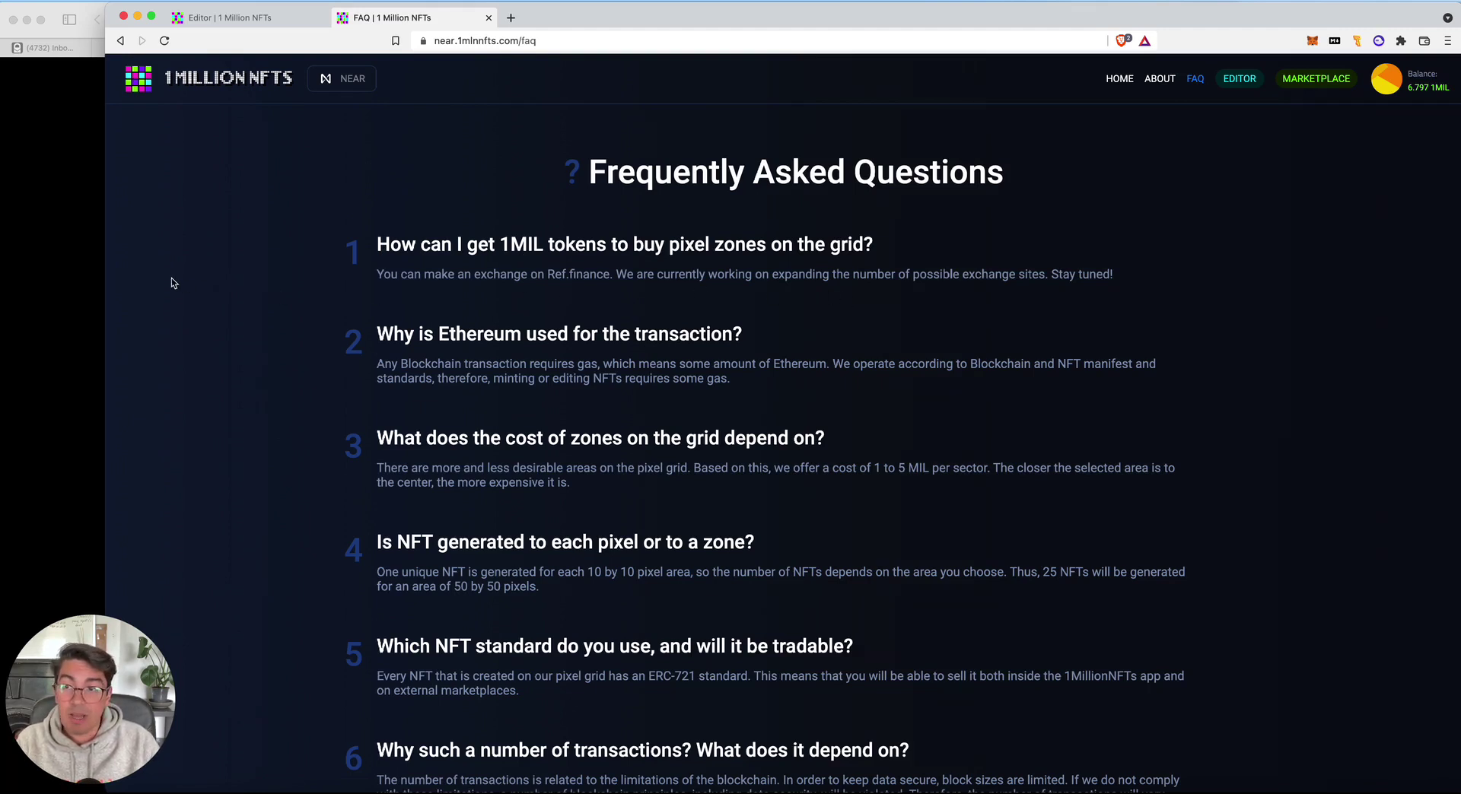
{"action": "left_click", "coordinate": [62, 264]}
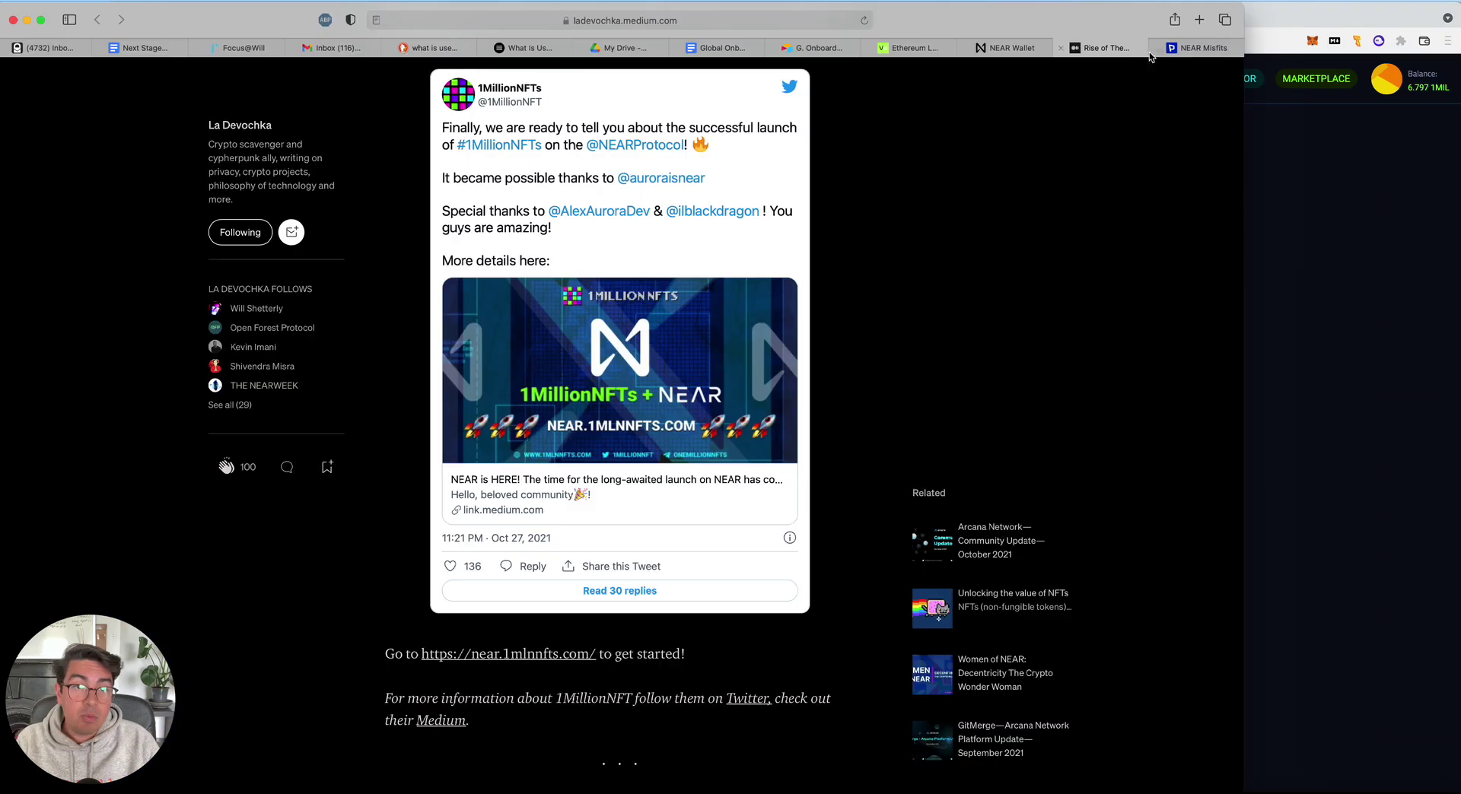
{"action": "left_click", "coordinate": [1199, 19]}
{"action": "type", "text": "ref.finance"}
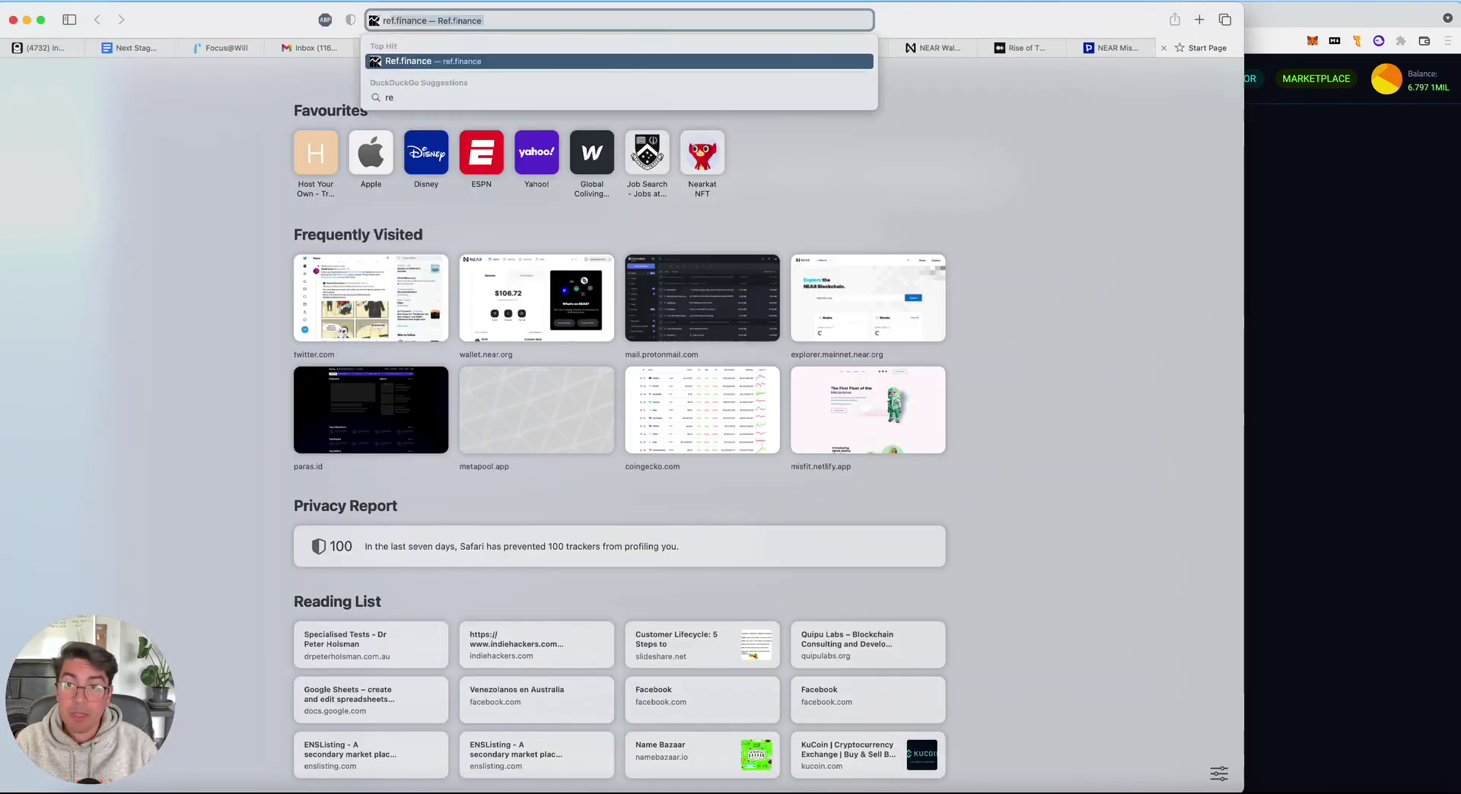
{"action": "key", "text": "Return"}
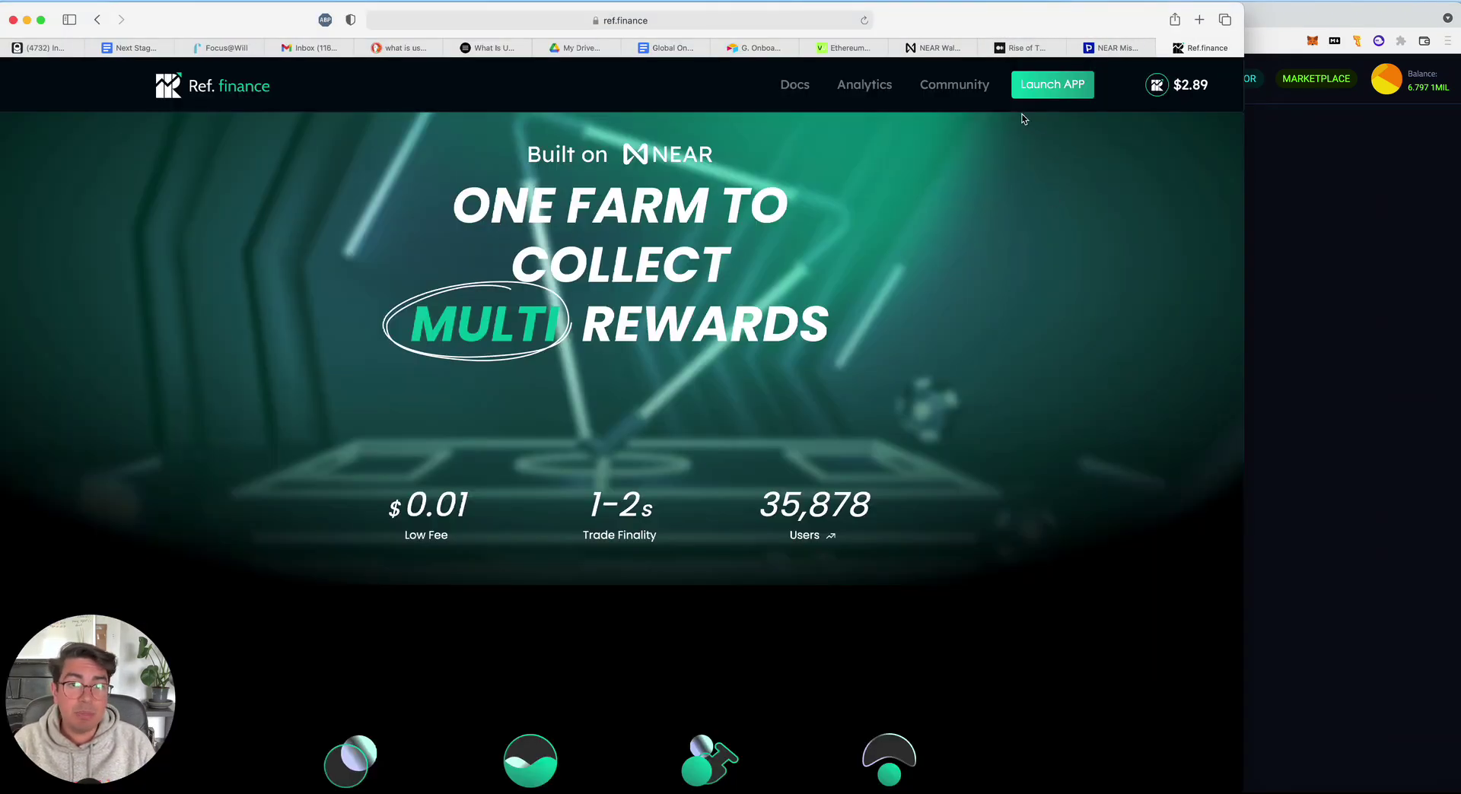
{"action": "left_click", "coordinate": [1051, 87]}
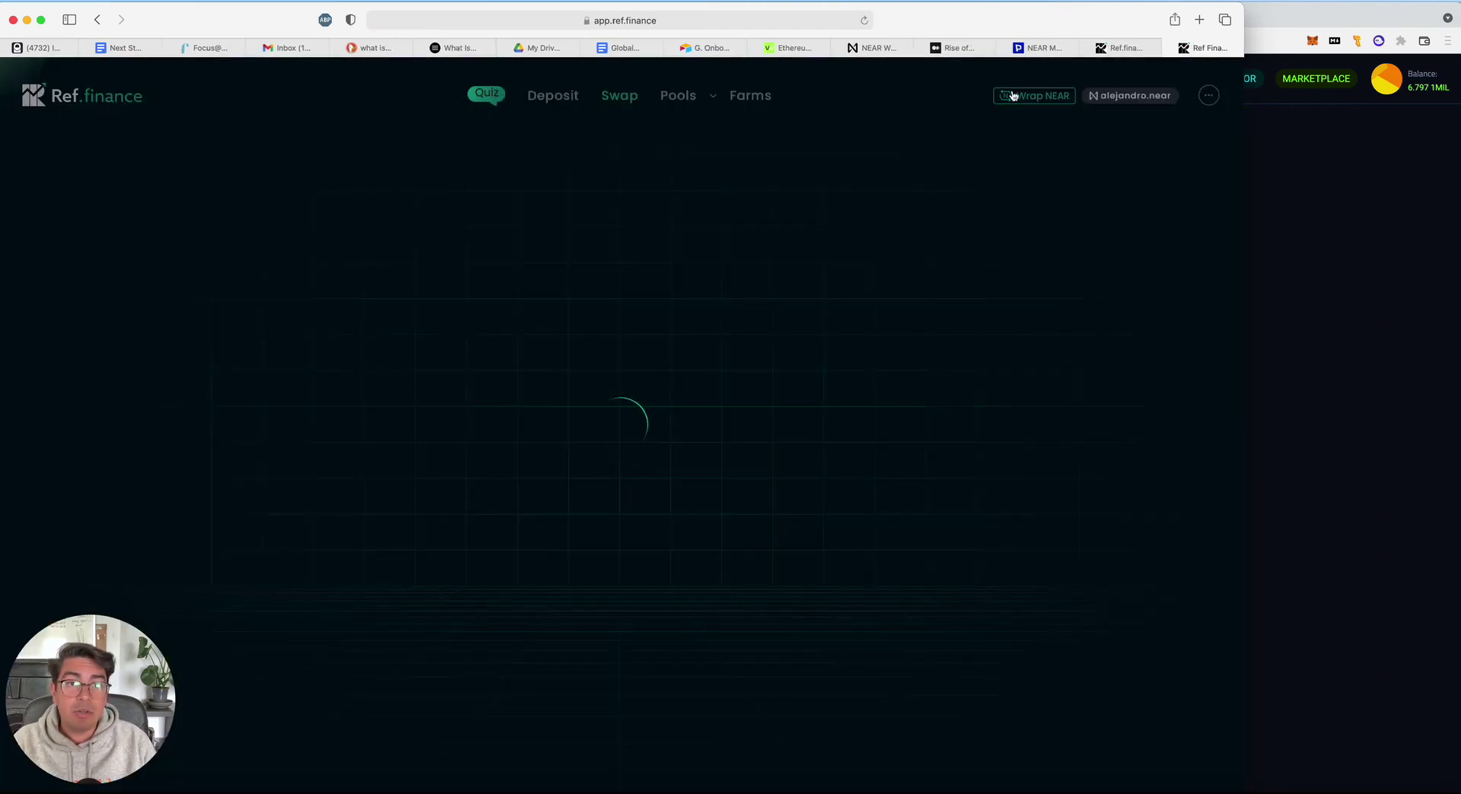
{"action": "left_click", "coordinate": [1101, 47]}
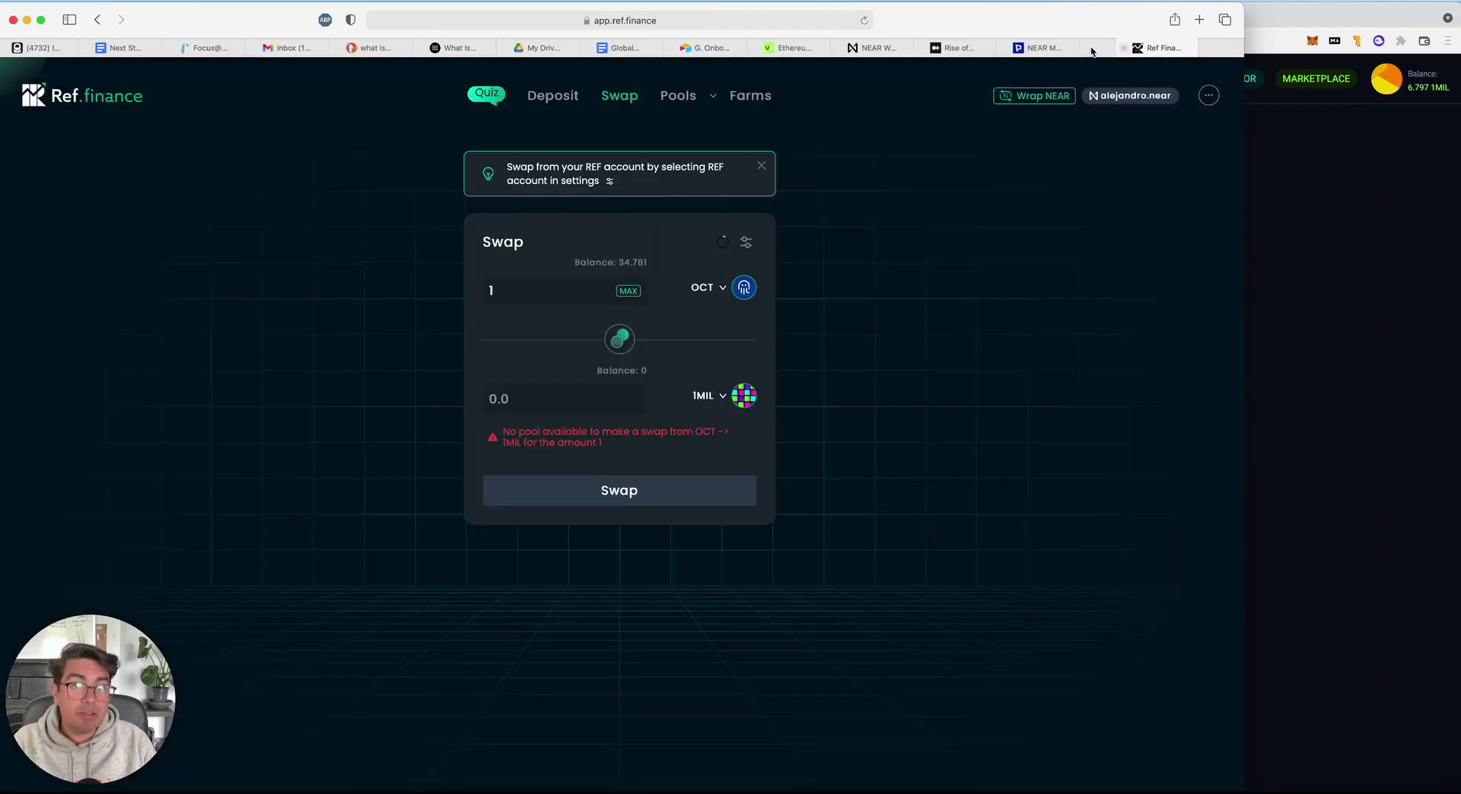
Search the swap's source token list for 1mil and close the list without choosing a token
{"action": "left_click", "coordinate": [694, 287]}
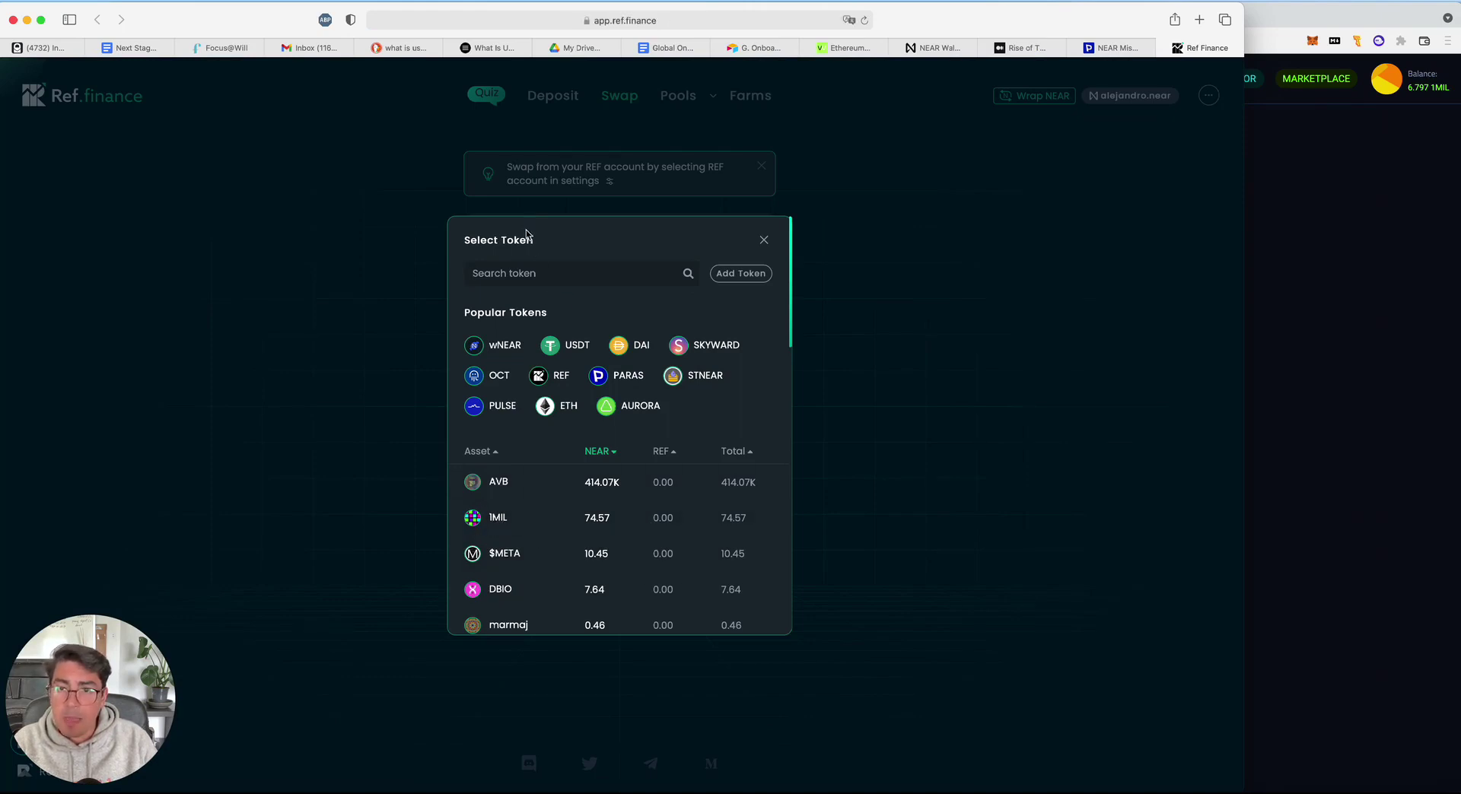
{"action": "left_click", "coordinate": [515, 272]}
{"action": "type", "text": "1mil"}
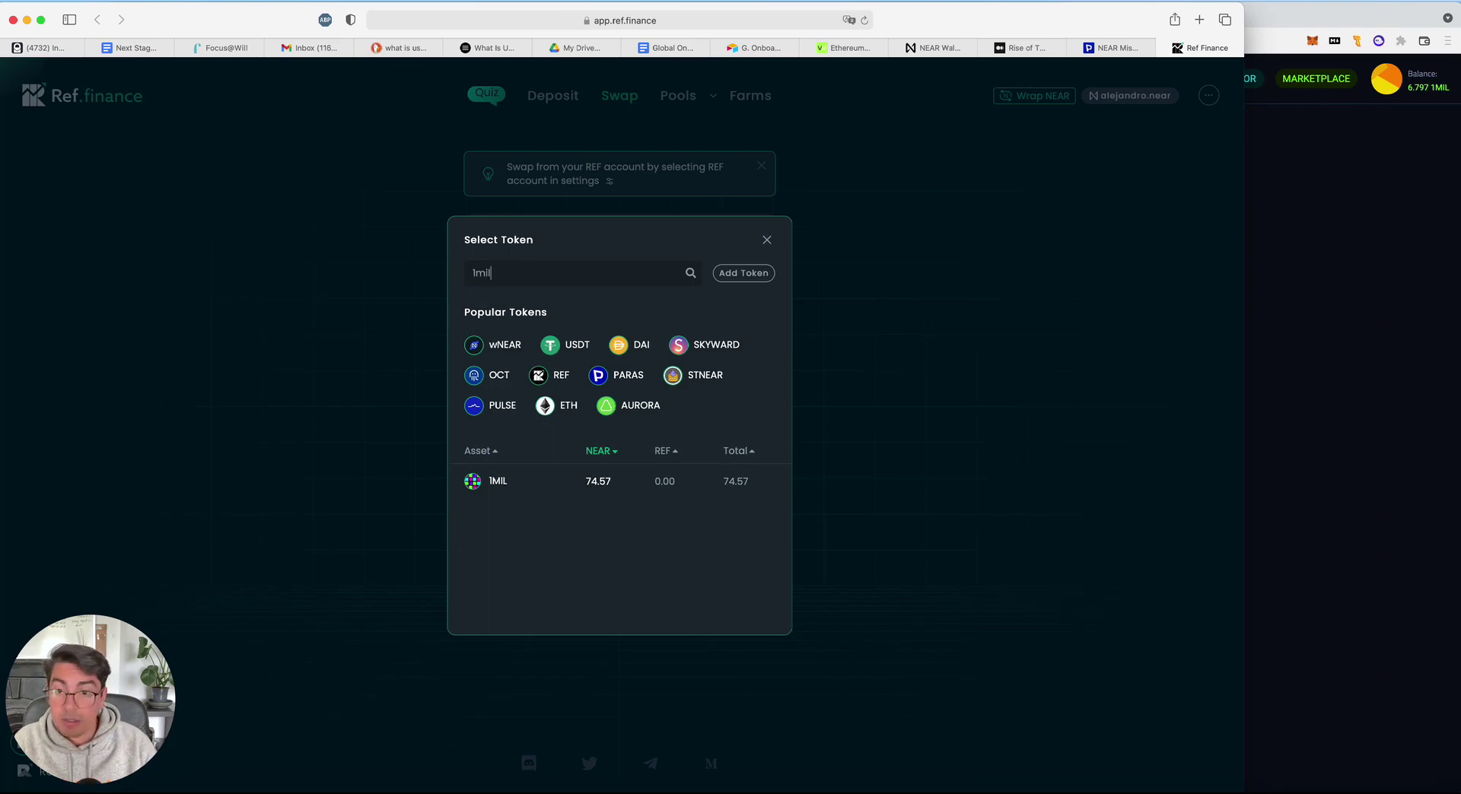
{"action": "left_click", "coordinate": [767, 239]}
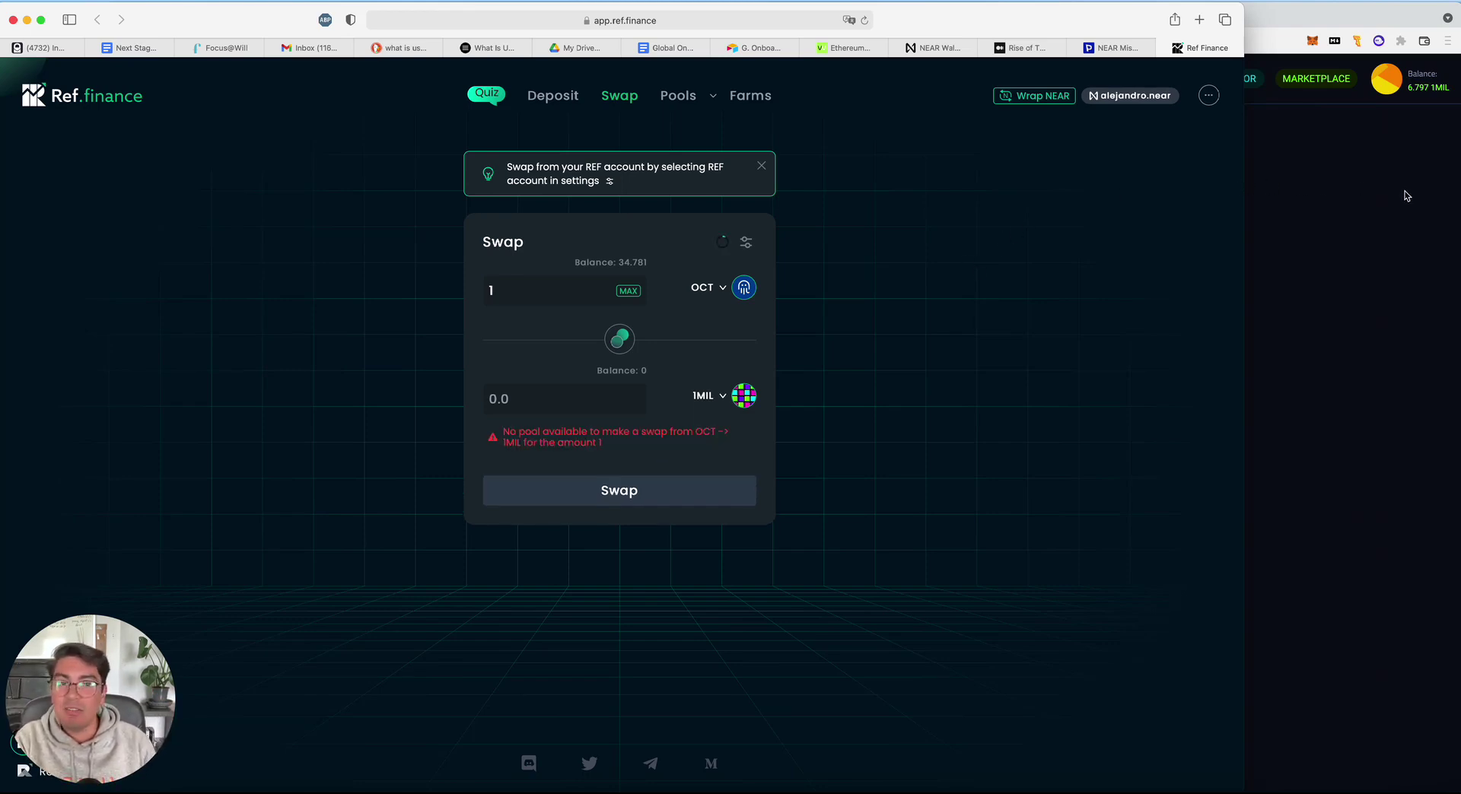
Switch back to Brave and open rainbowbridge.app alongside the 1 Million NFTs pages
{"action": "left_click", "coordinate": [1353, 175]}
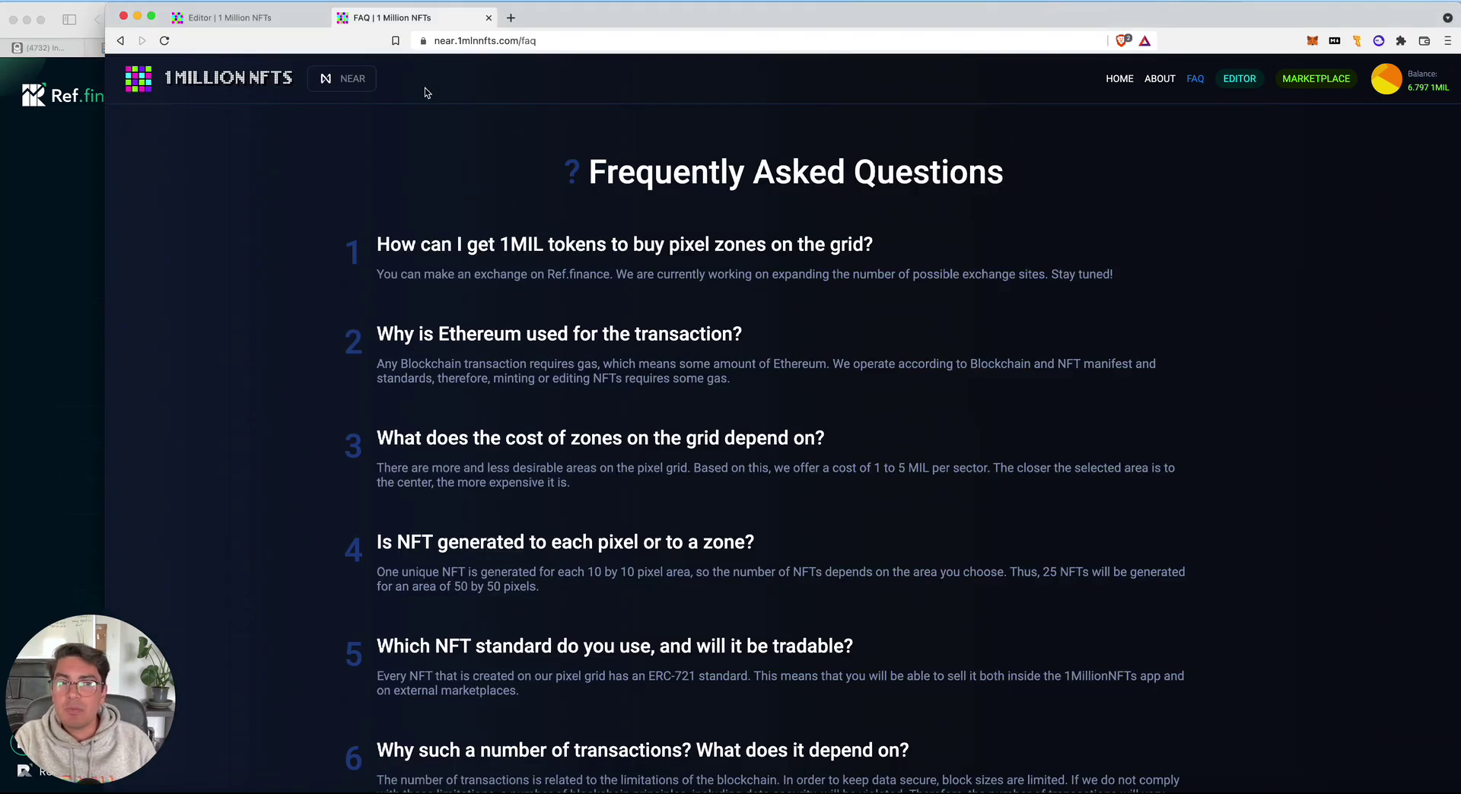
{"action": "left_click", "coordinate": [229, 18]}
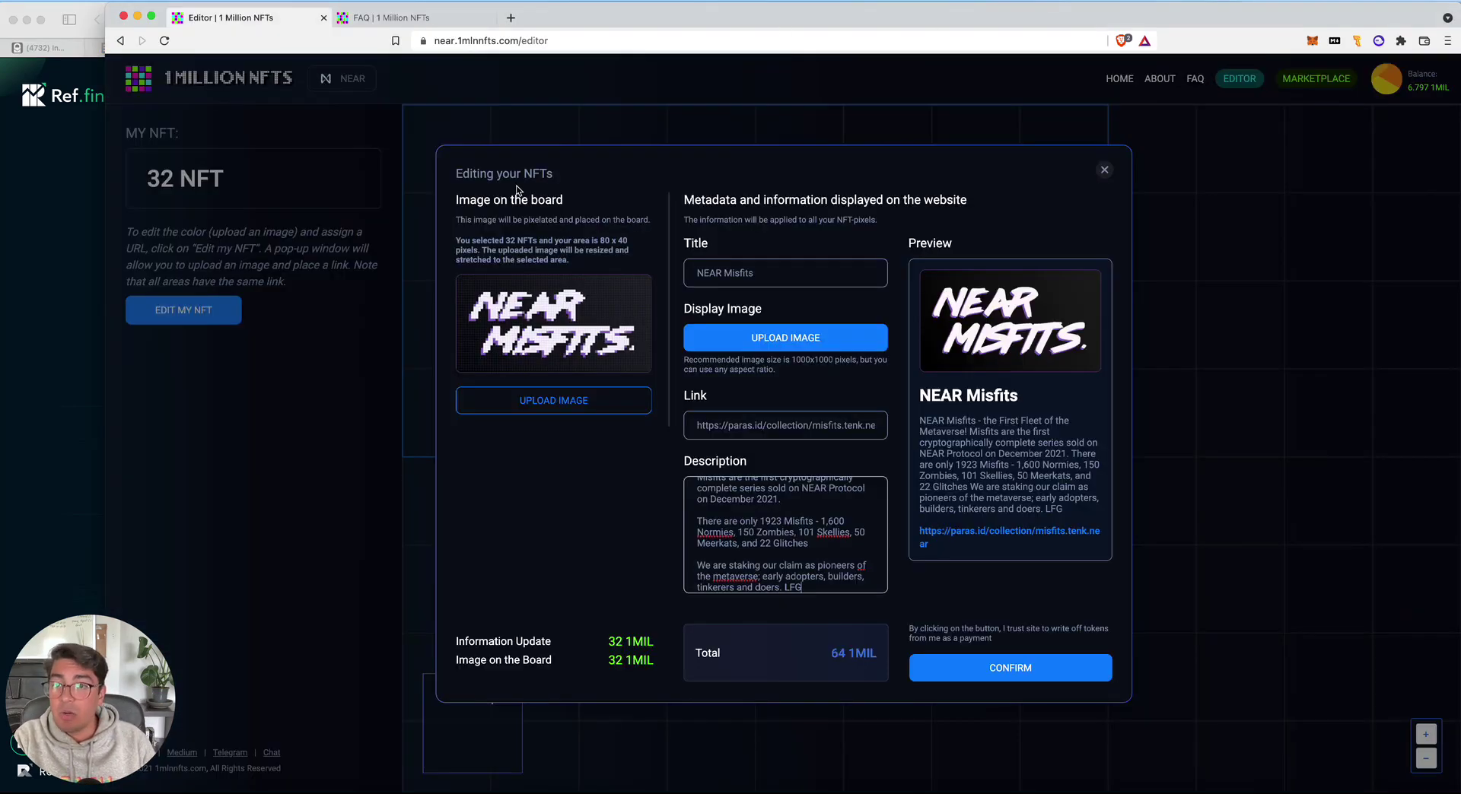
{"action": "left_click", "coordinate": [403, 17]}
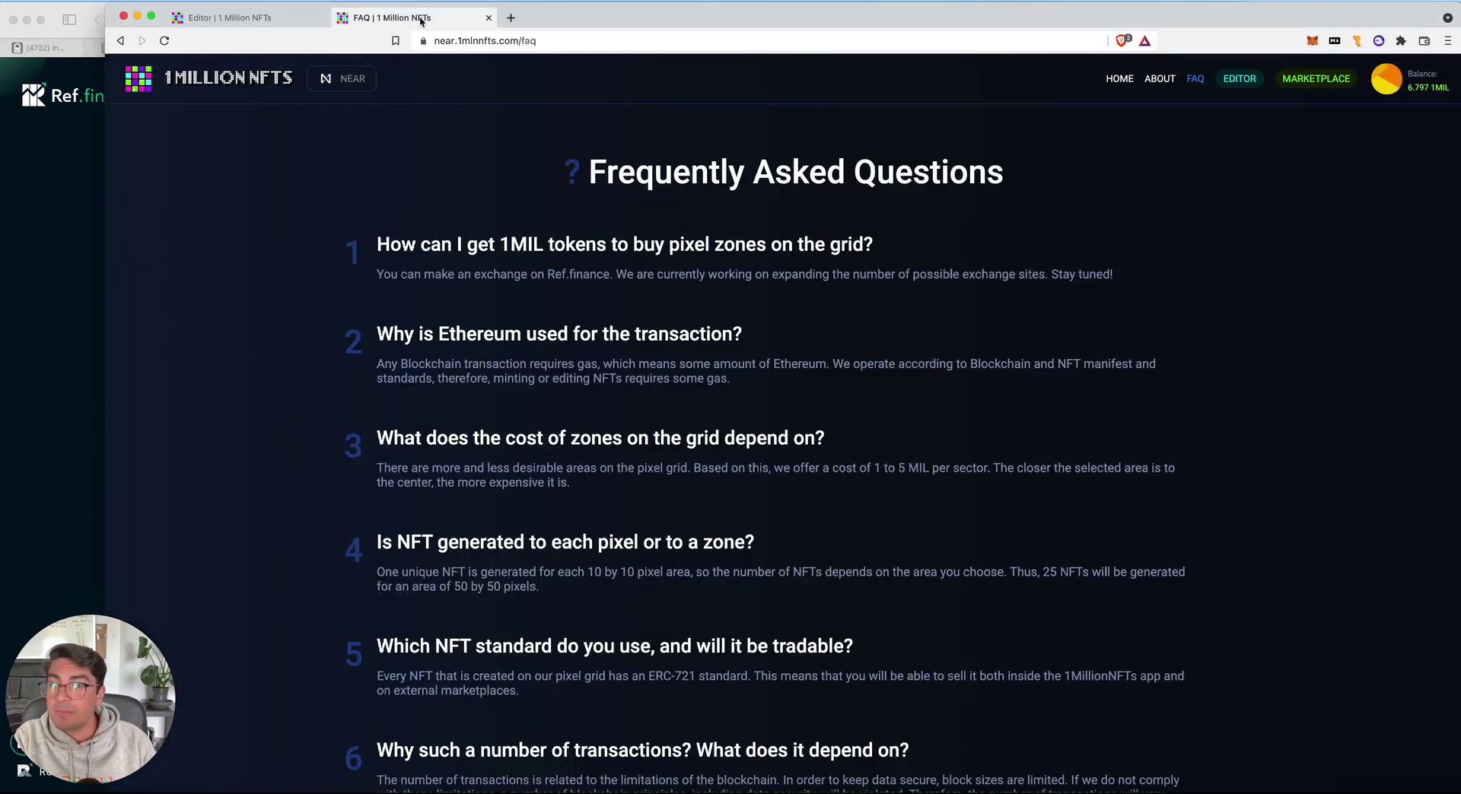
{"action": "left_click", "coordinate": [511, 19]}
{"action": "type", "text": "rainbowbridge.app"}
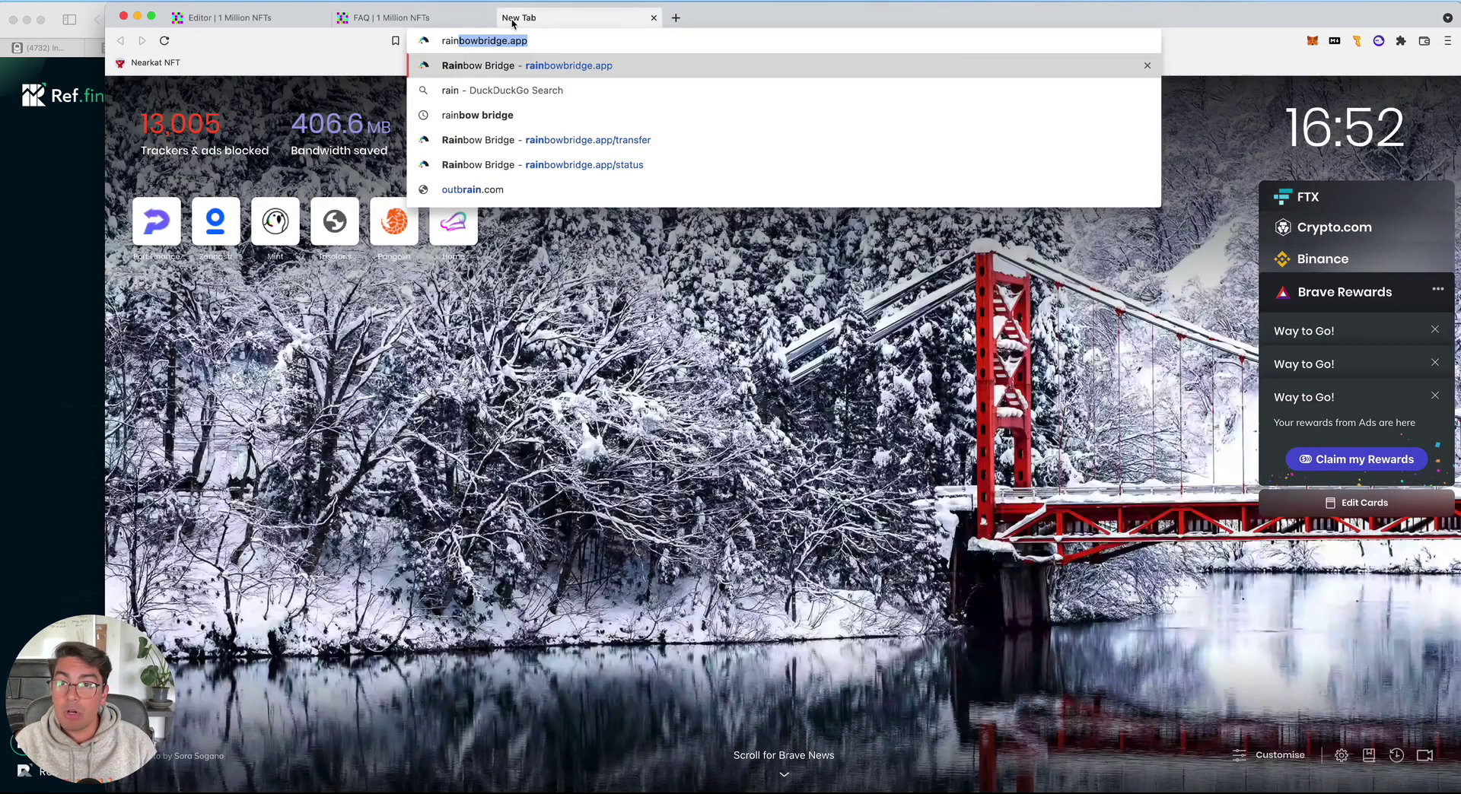
{"action": "key", "text": "Return"}
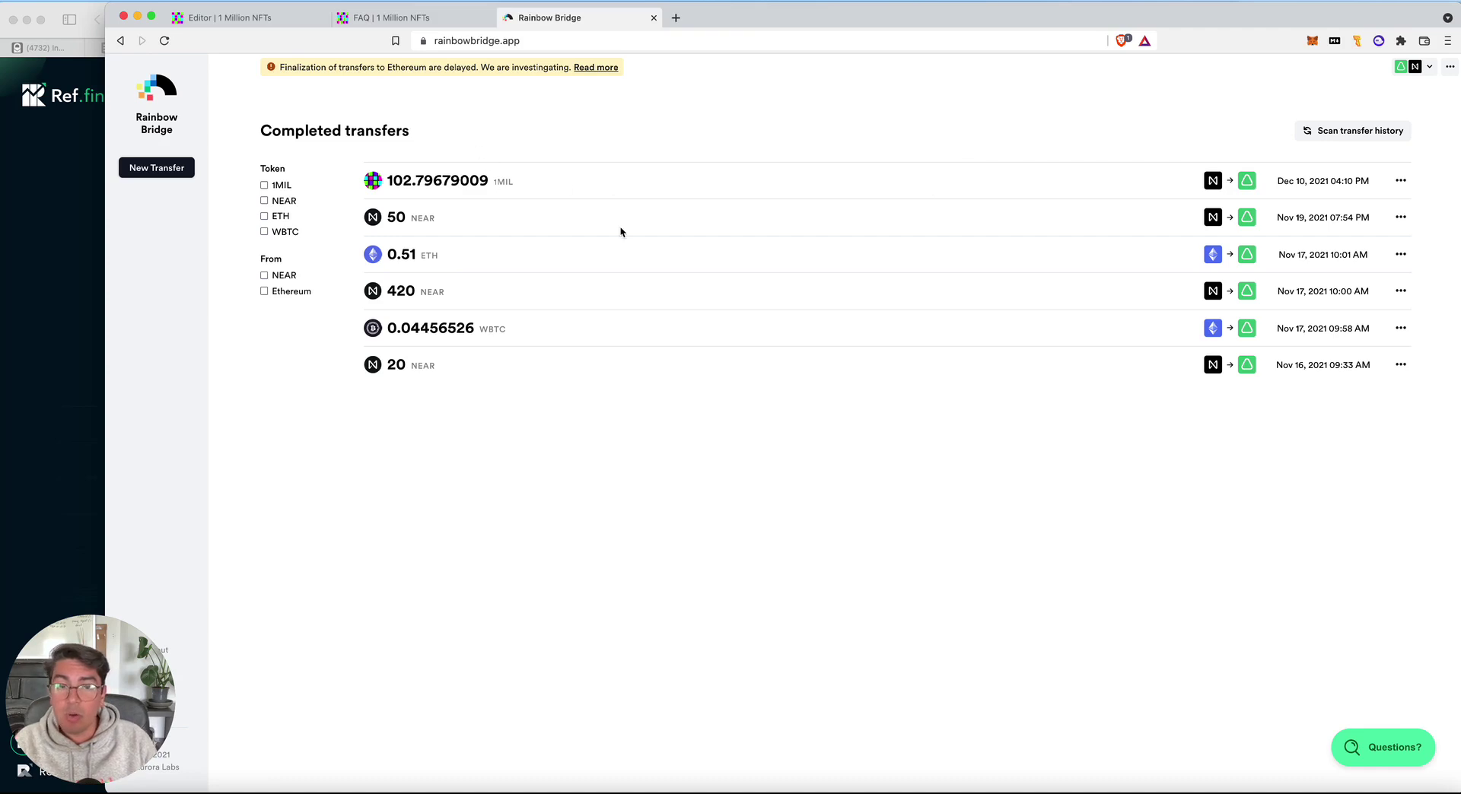
Start a new bridge transfer and review the network options for its source and destination, keeping NEAR to Aurora
{"action": "left_click", "coordinate": [154, 169]}
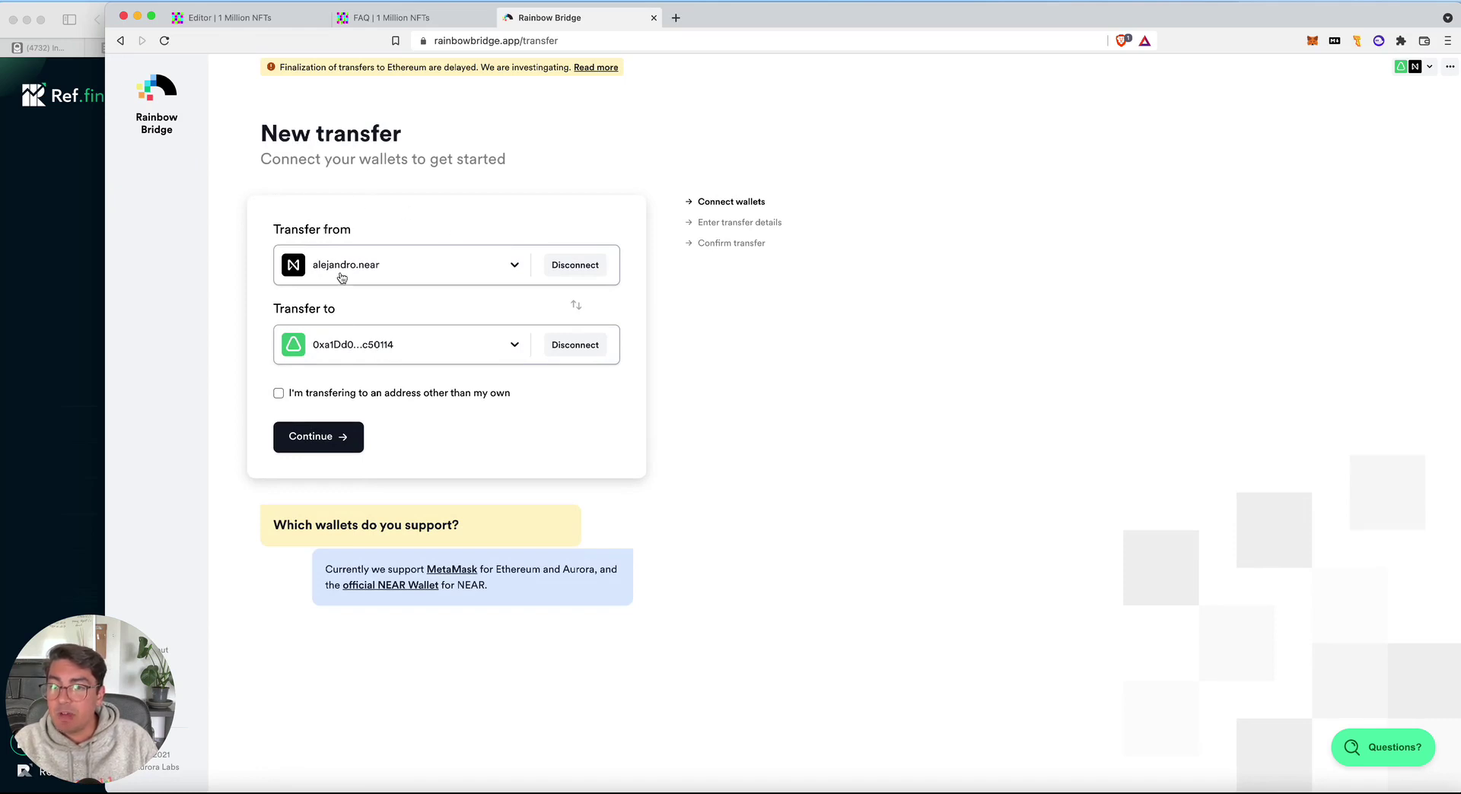
{"action": "left_click", "coordinate": [511, 267]}
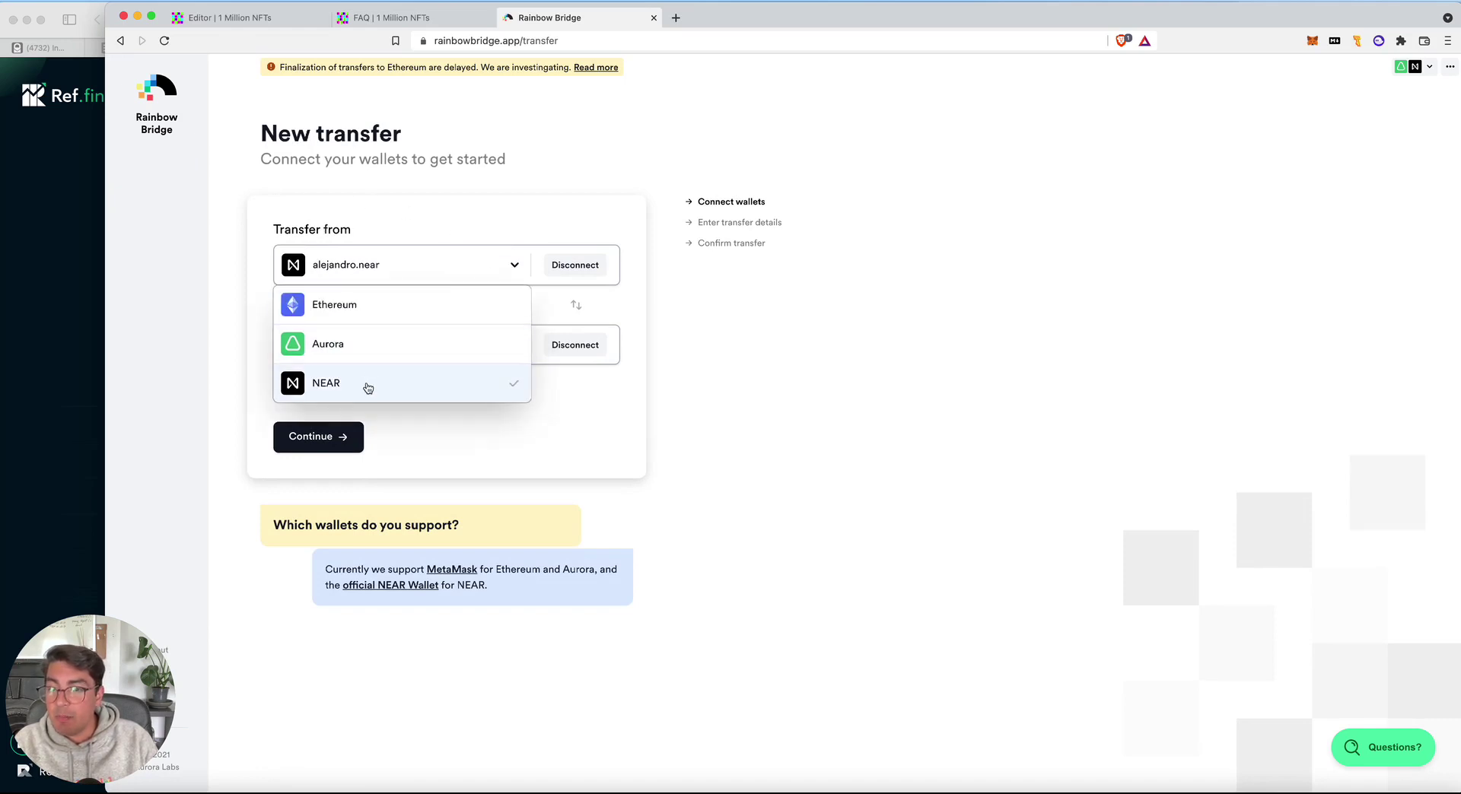
{"action": "left_click", "coordinate": [501, 268]}
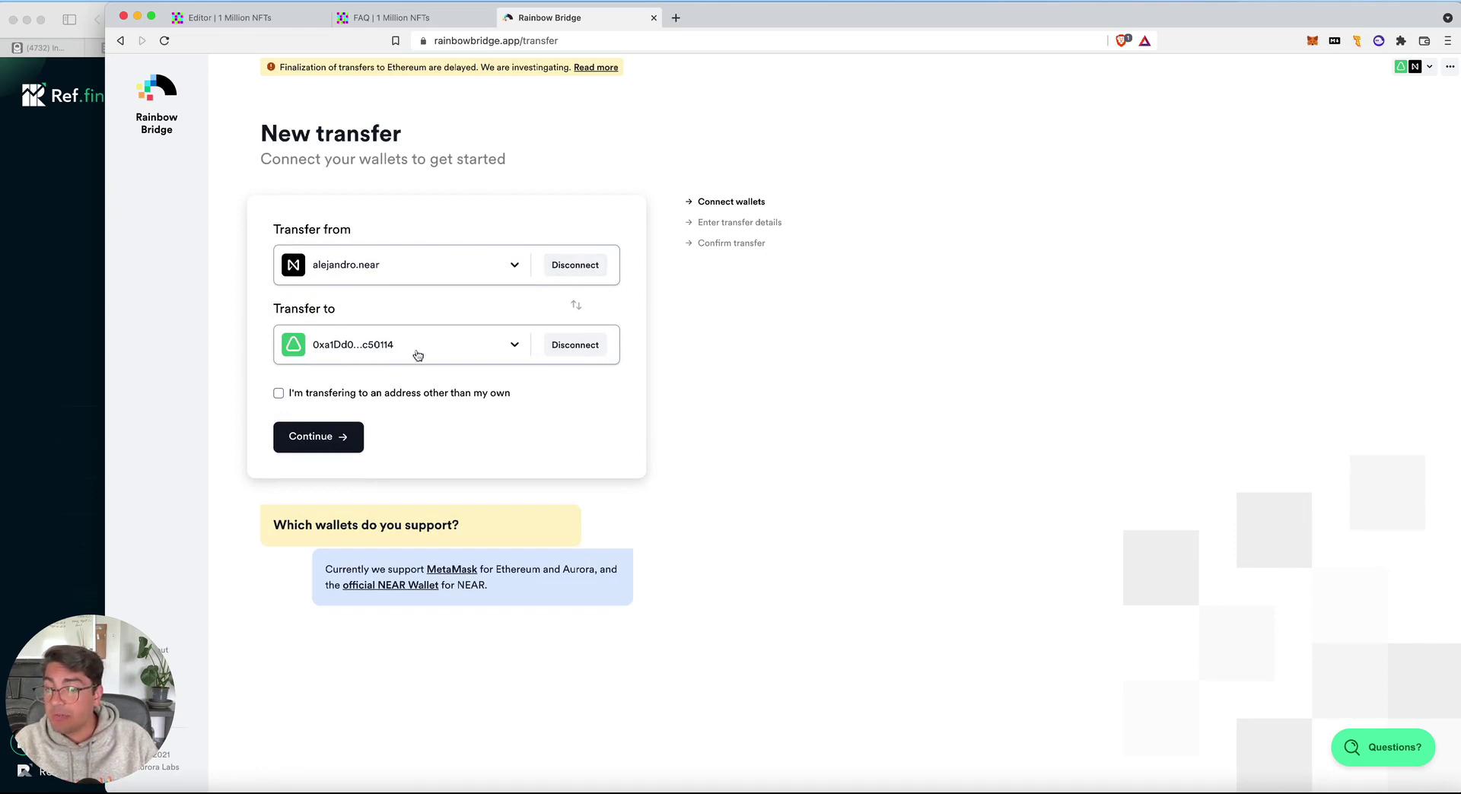
{"action": "left_click", "coordinate": [473, 347]}
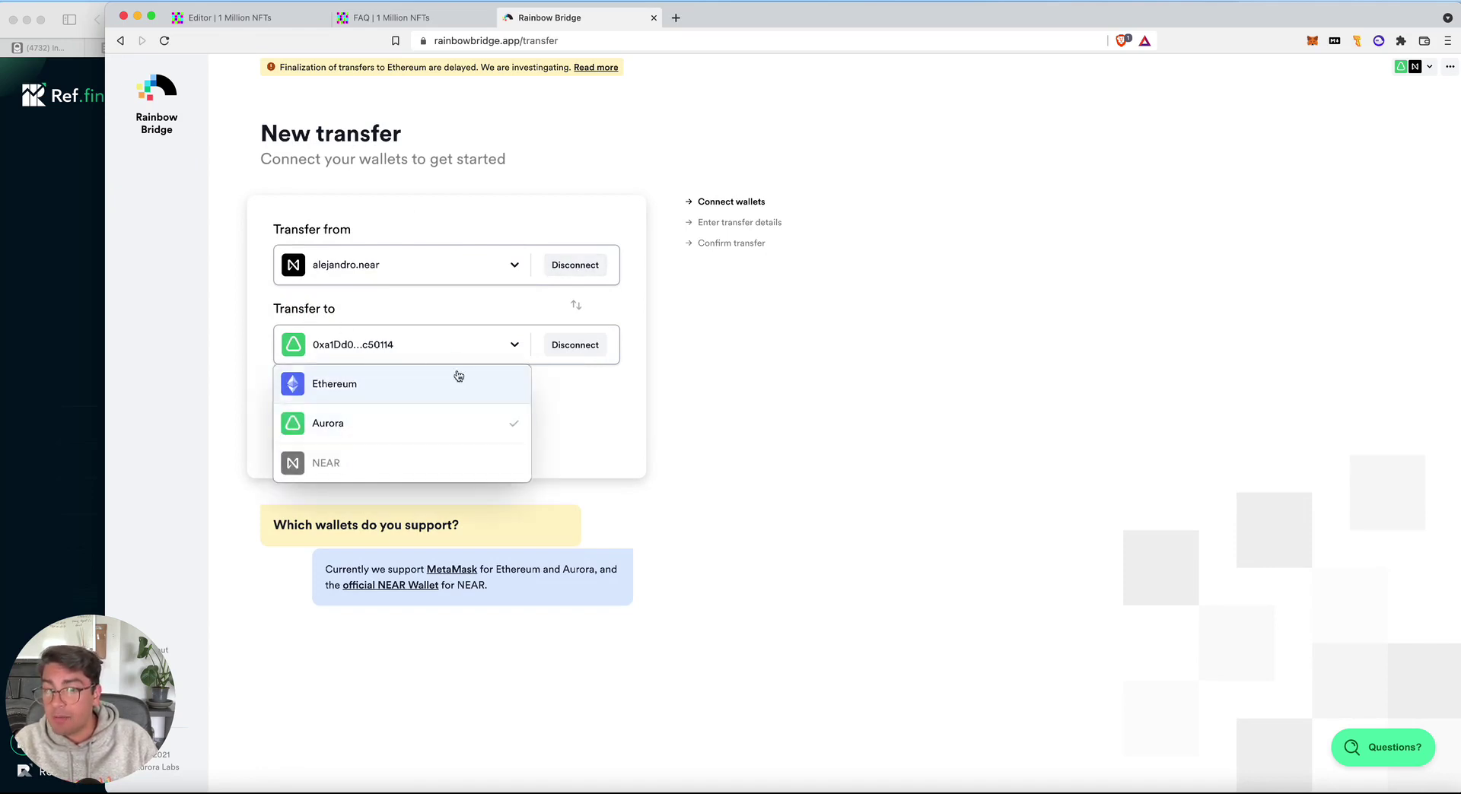
{"action": "left_click", "coordinate": [514, 346]}
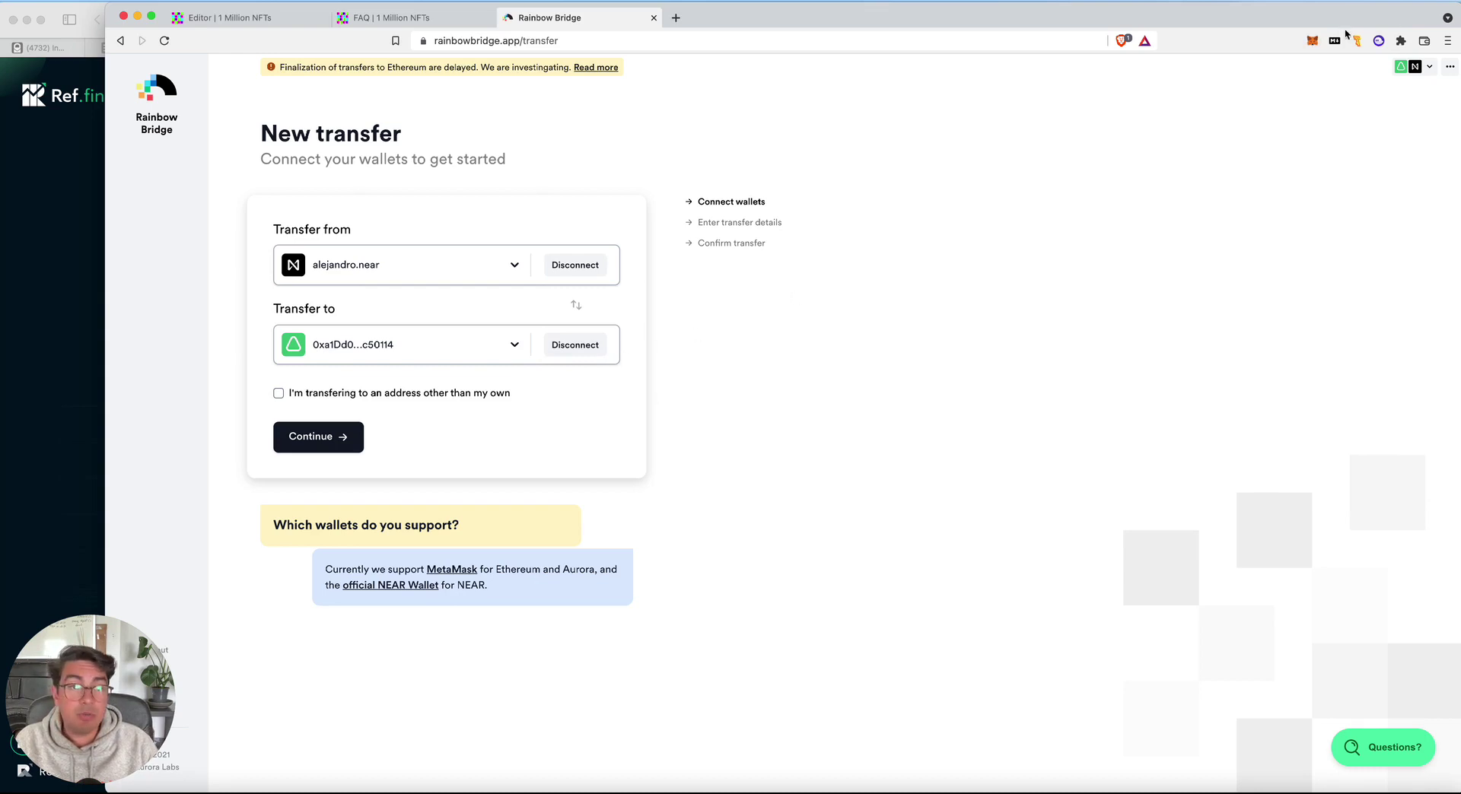
Check the token assets held in the MetaMask wallet on Aurora Mainnet
{"action": "left_click", "coordinate": [1312, 40]}
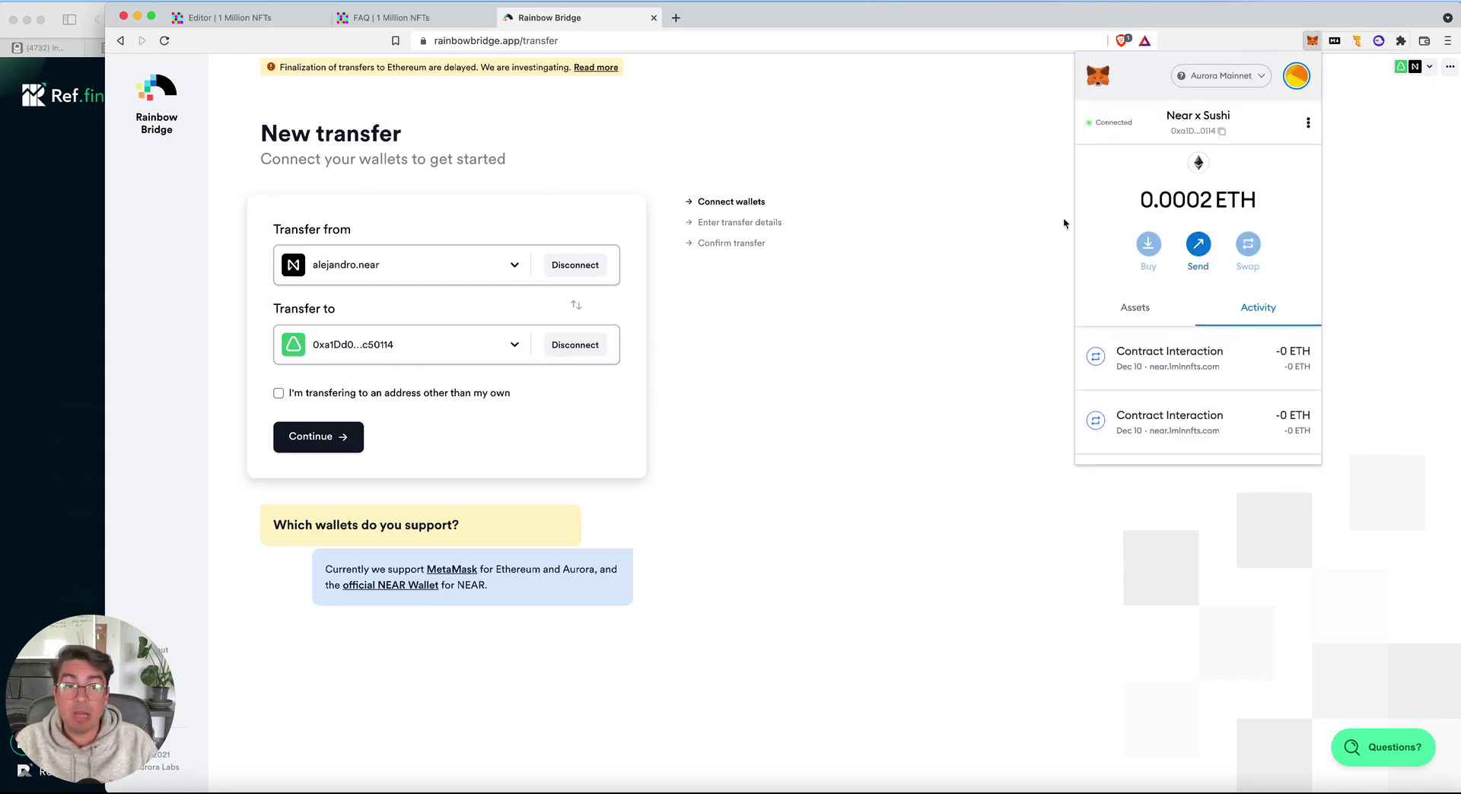
{"action": "left_click", "coordinate": [1137, 308]}
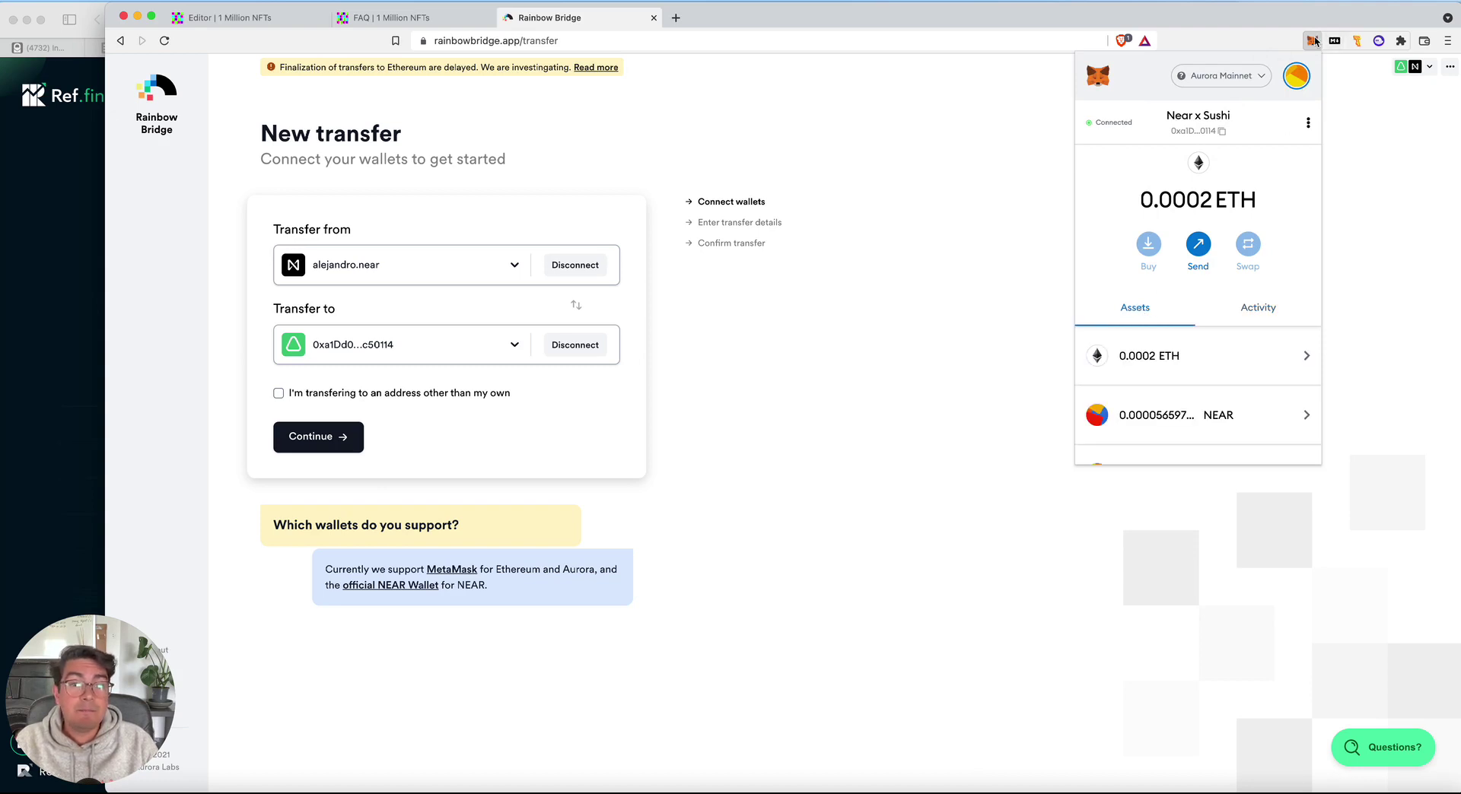
{"action": "left_click", "coordinate": [1042, 230]}
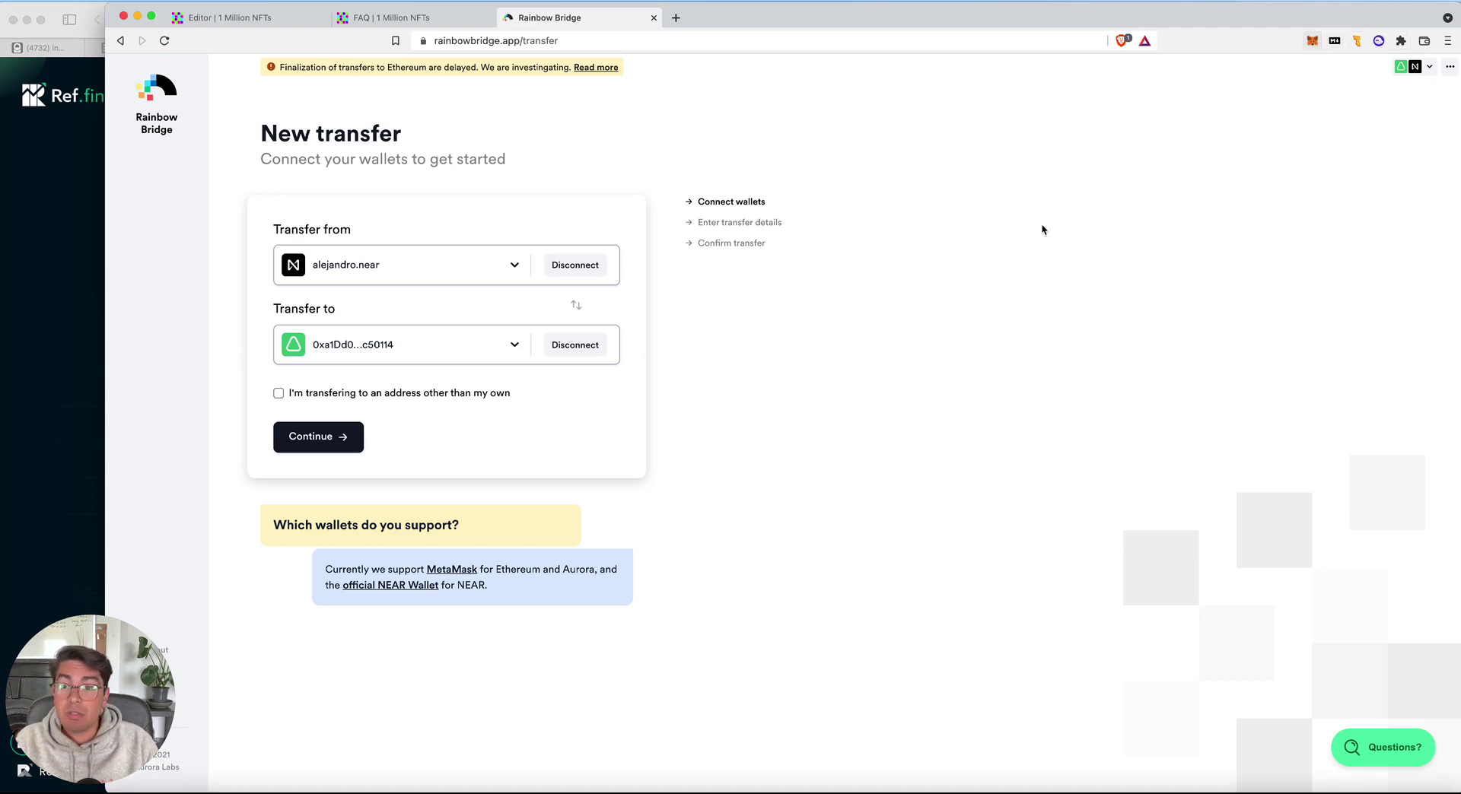
Choose 1MIL as the token to bridge from NEAR to Aurora and enter the maximum amount, 74.57102883
{"action": "left_click", "coordinate": [349, 438]}
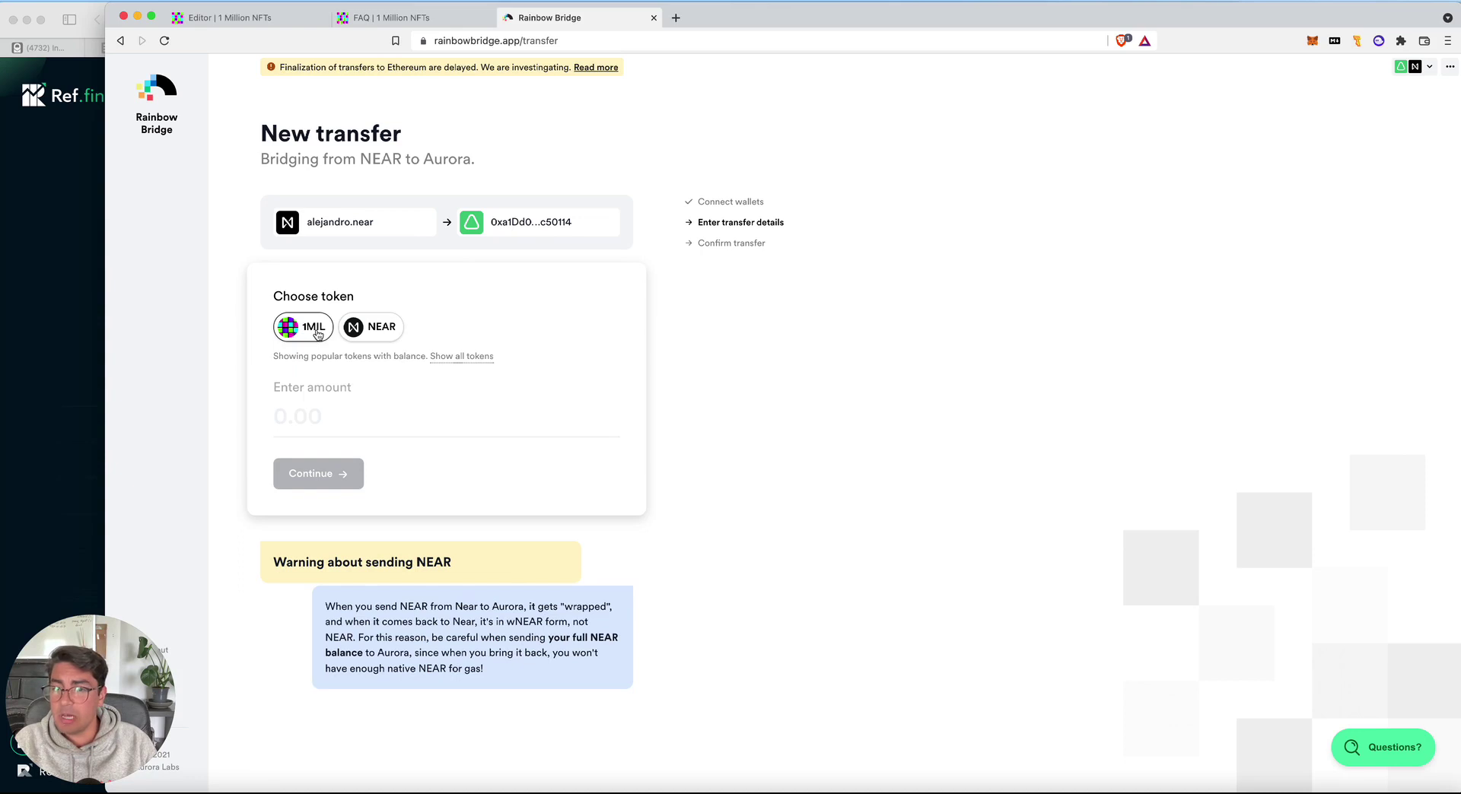
{"action": "left_click", "coordinate": [466, 357]}
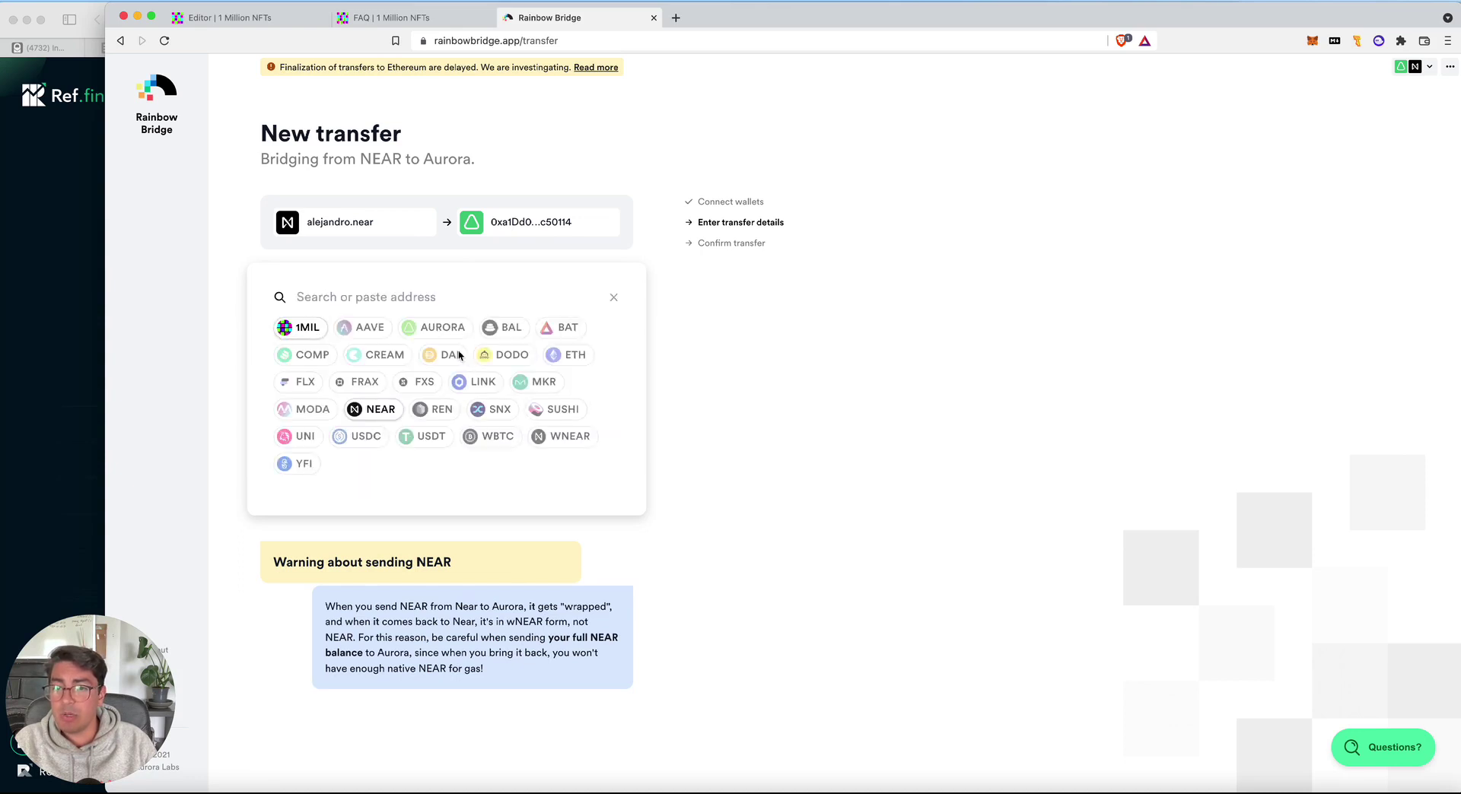
{"action": "type", "text": "1mil"}
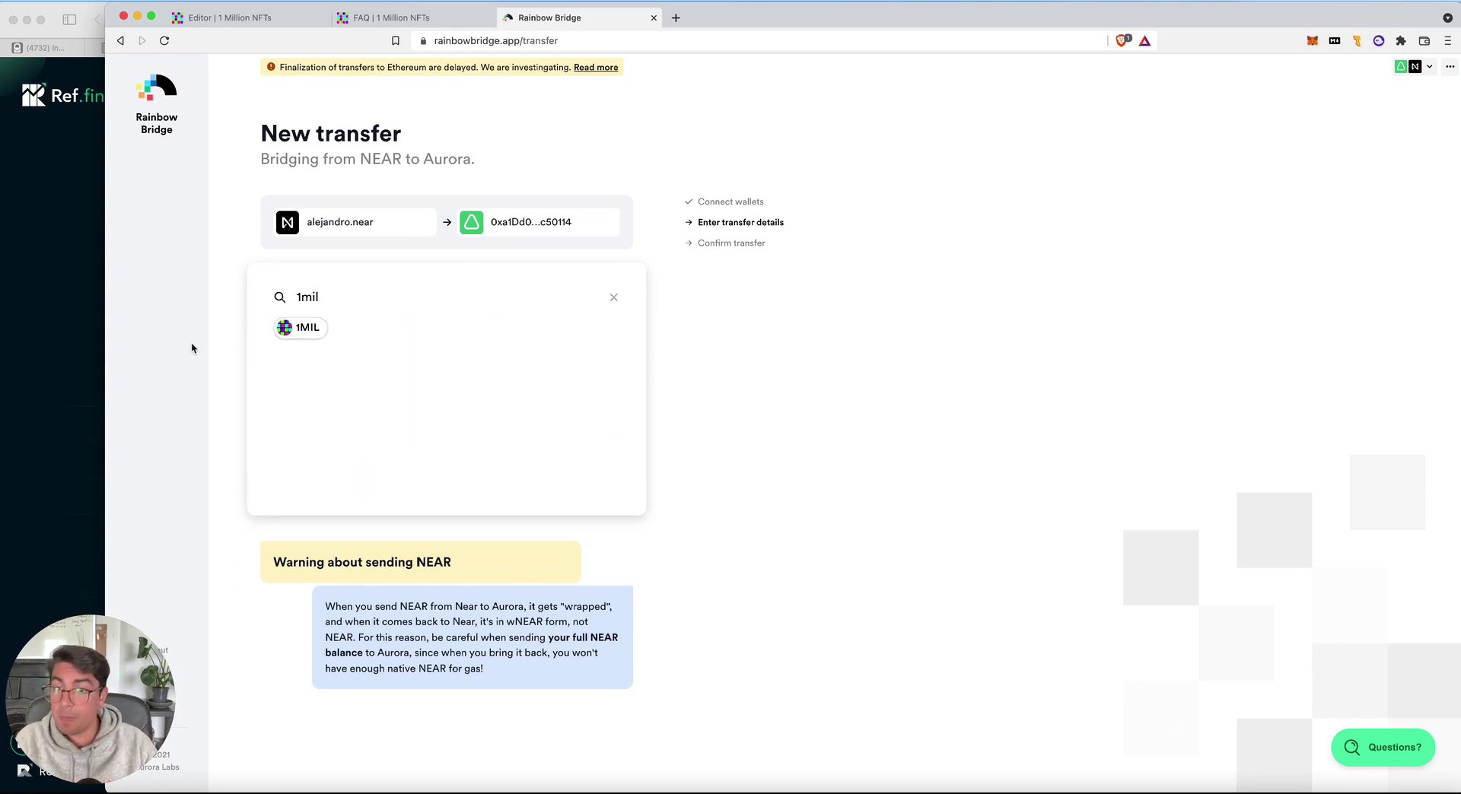
{"action": "left_click", "coordinate": [613, 297]}
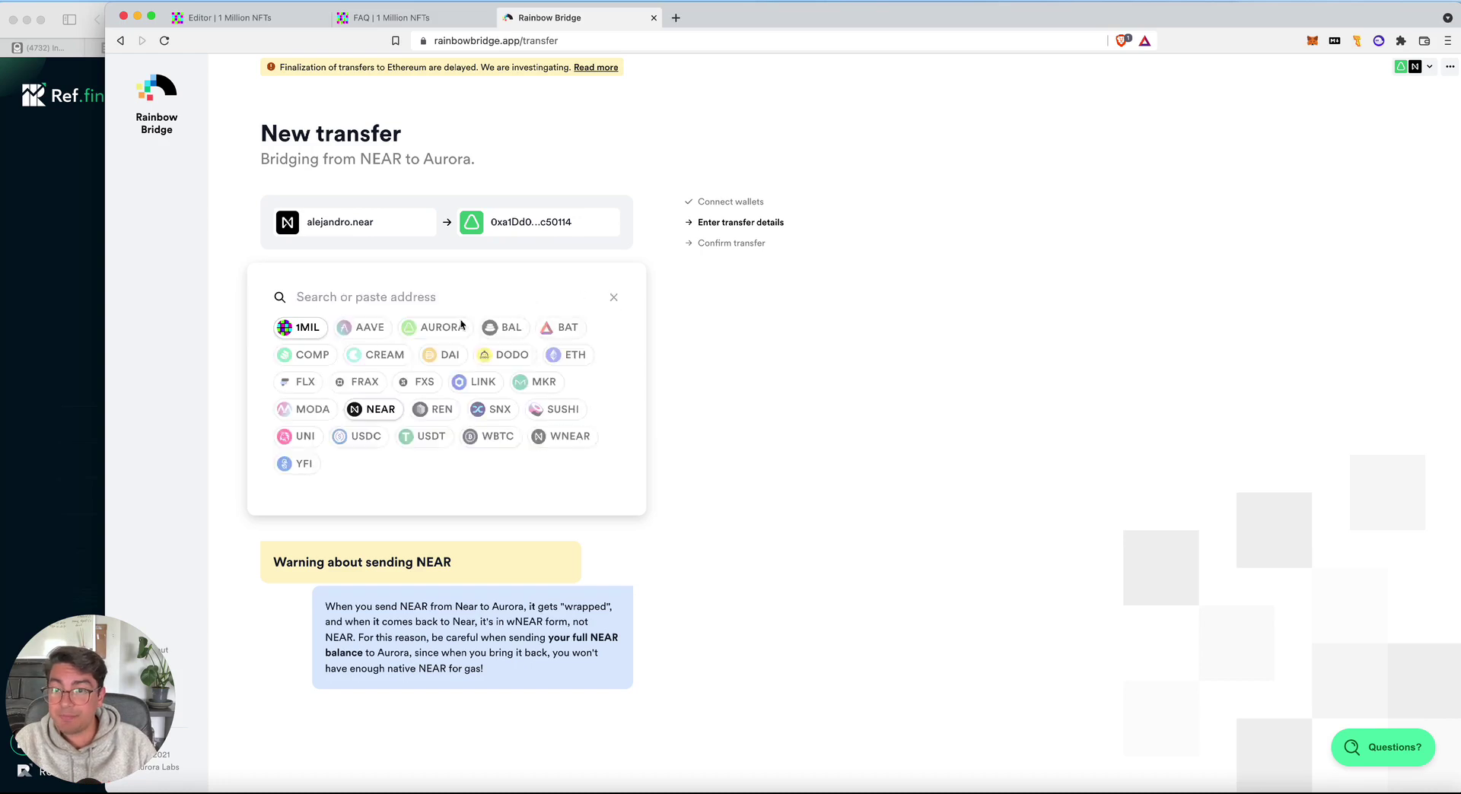
{"action": "left_click", "coordinate": [322, 335]}
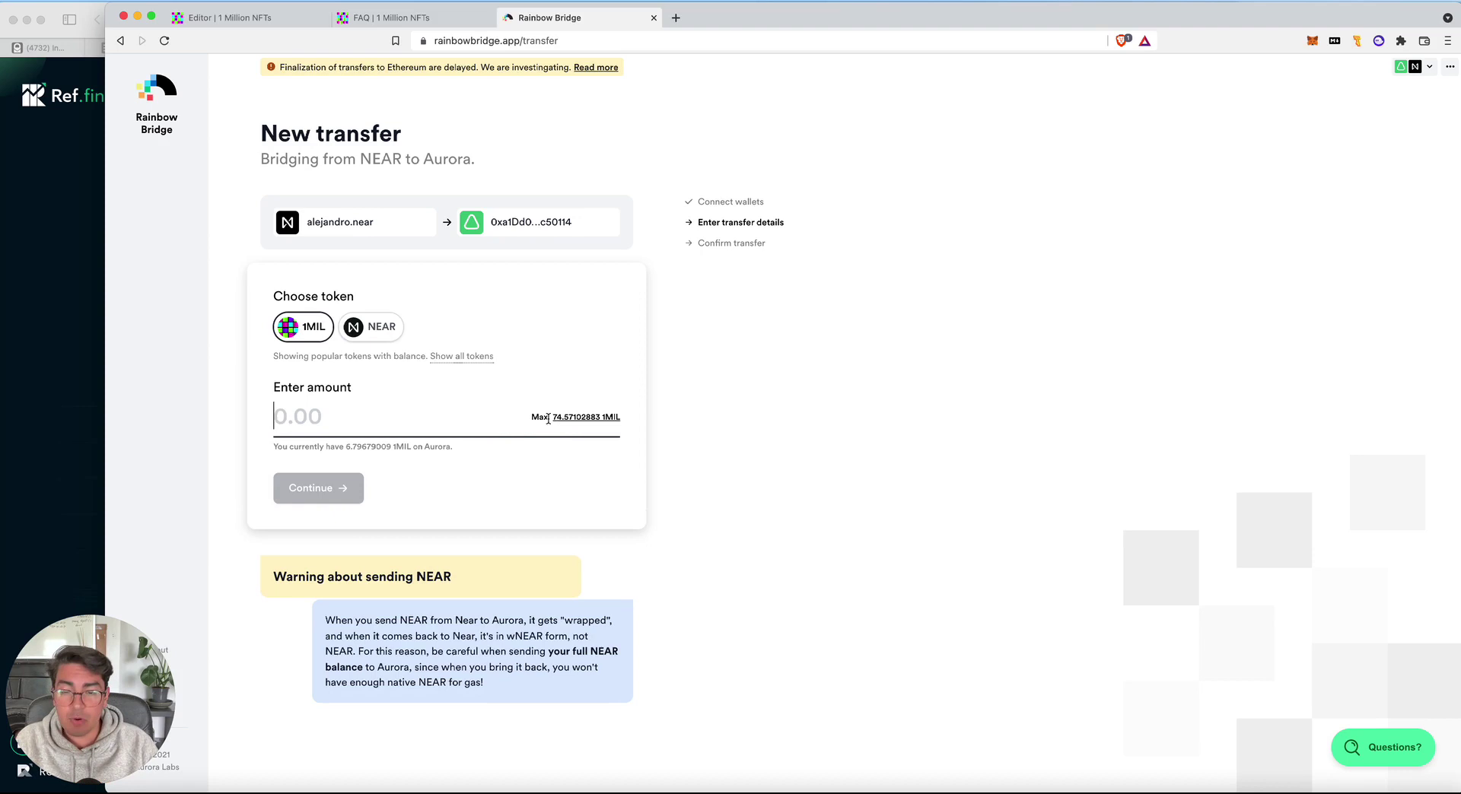
{"action": "left_click", "coordinate": [609, 418]}
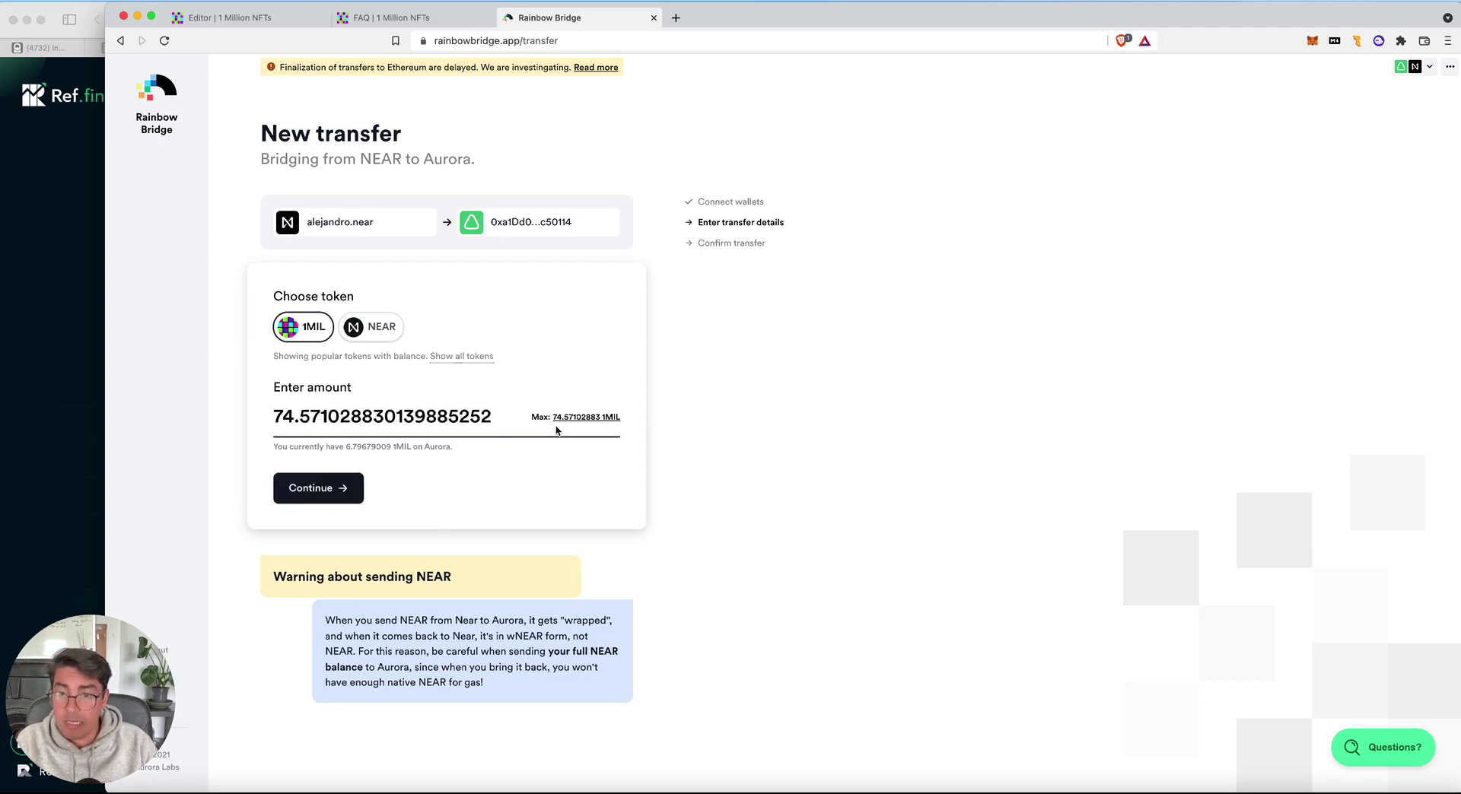
Confirm the 1MIL transfer and allow Rainbow Bridge's transaction request in NEAR Wallet
{"action": "left_click", "coordinate": [327, 490]}
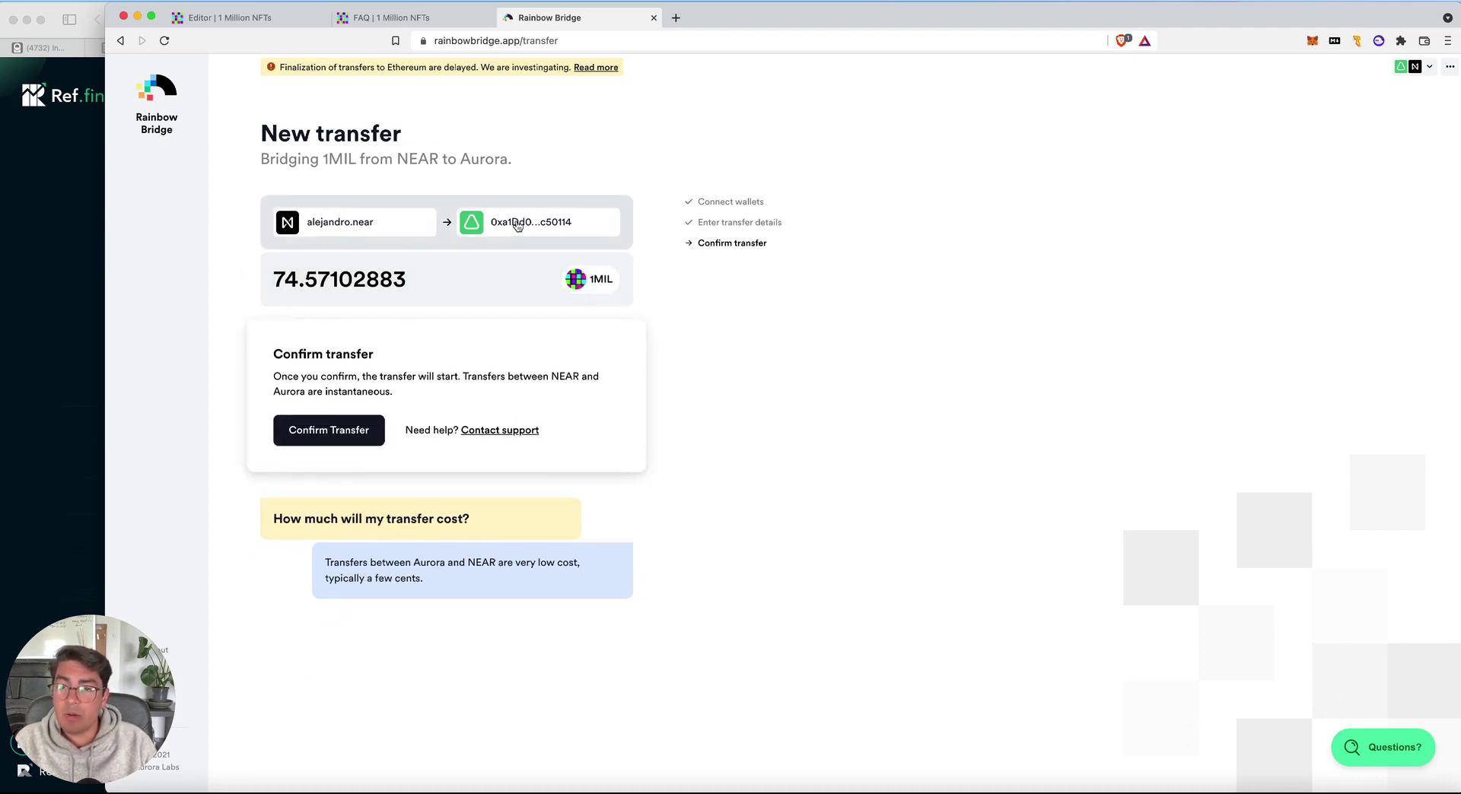
{"action": "left_click", "coordinate": [342, 439]}
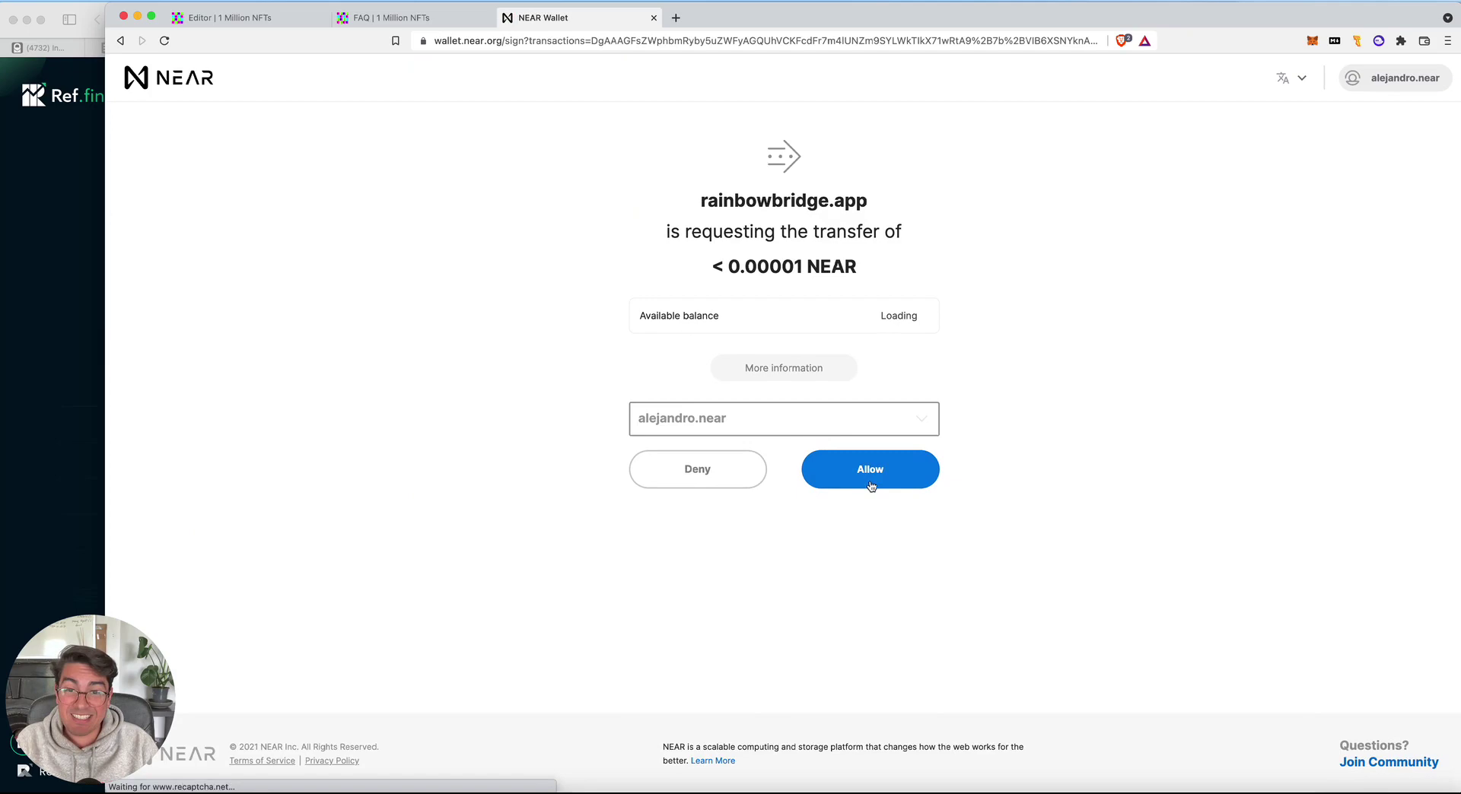
{"action": "left_click", "coordinate": [874, 479]}
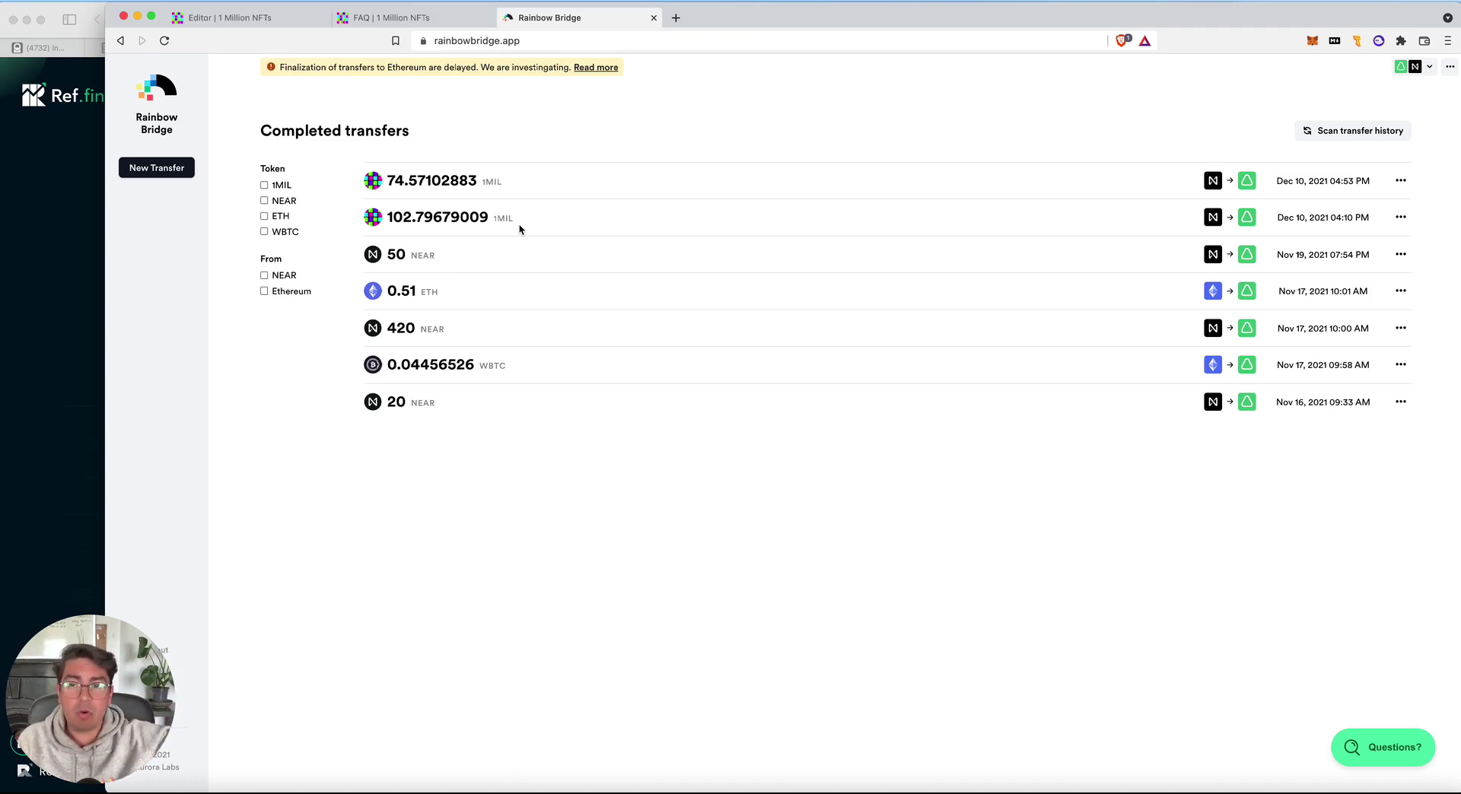
Return to the 1 Million NFTs FAQ page and reload it to refresh the 1MIL balance
{"action": "left_click", "coordinate": [403, 20]}
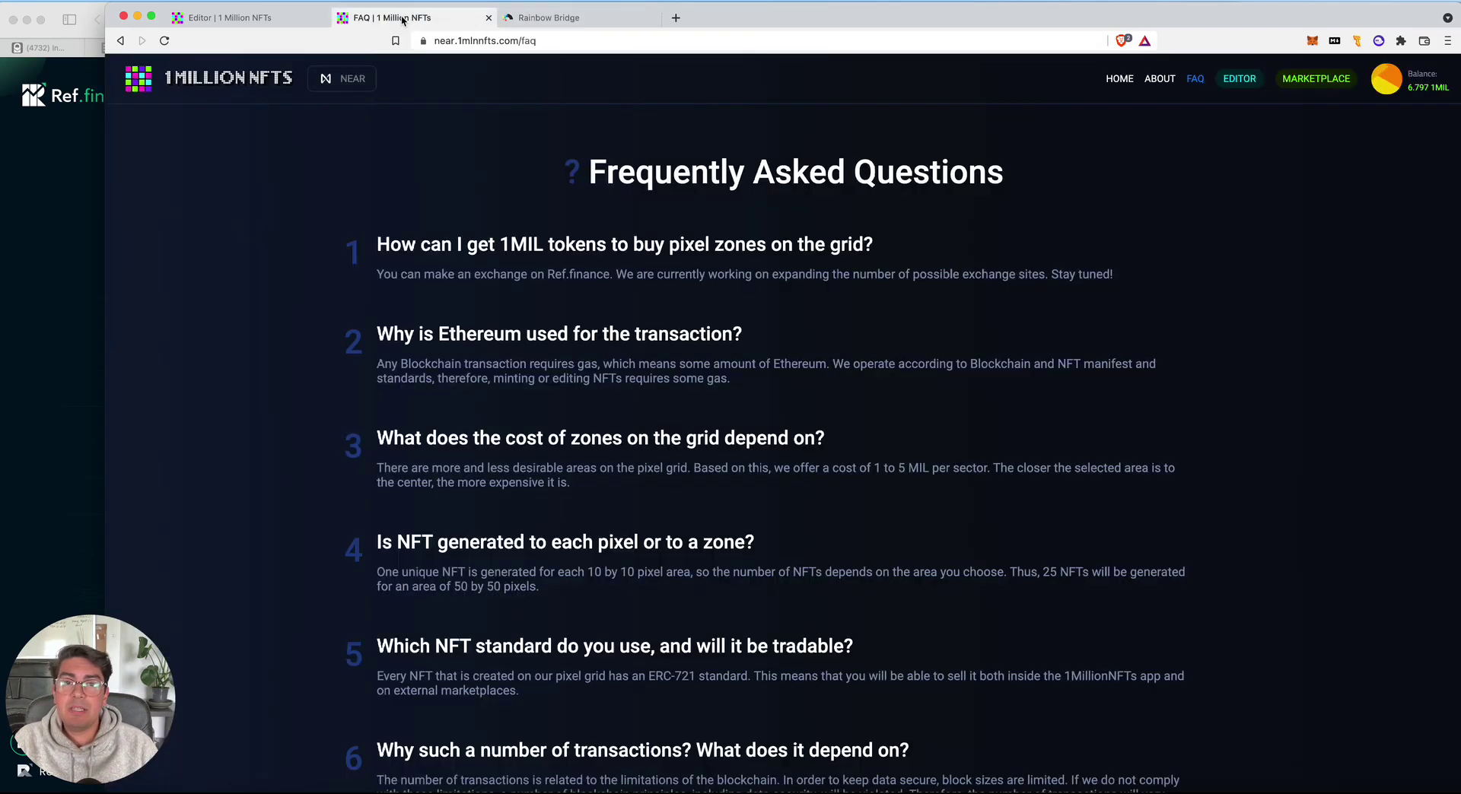
{"action": "left_click", "coordinate": [827, 41]}
{"action": "key", "text": "Return"}
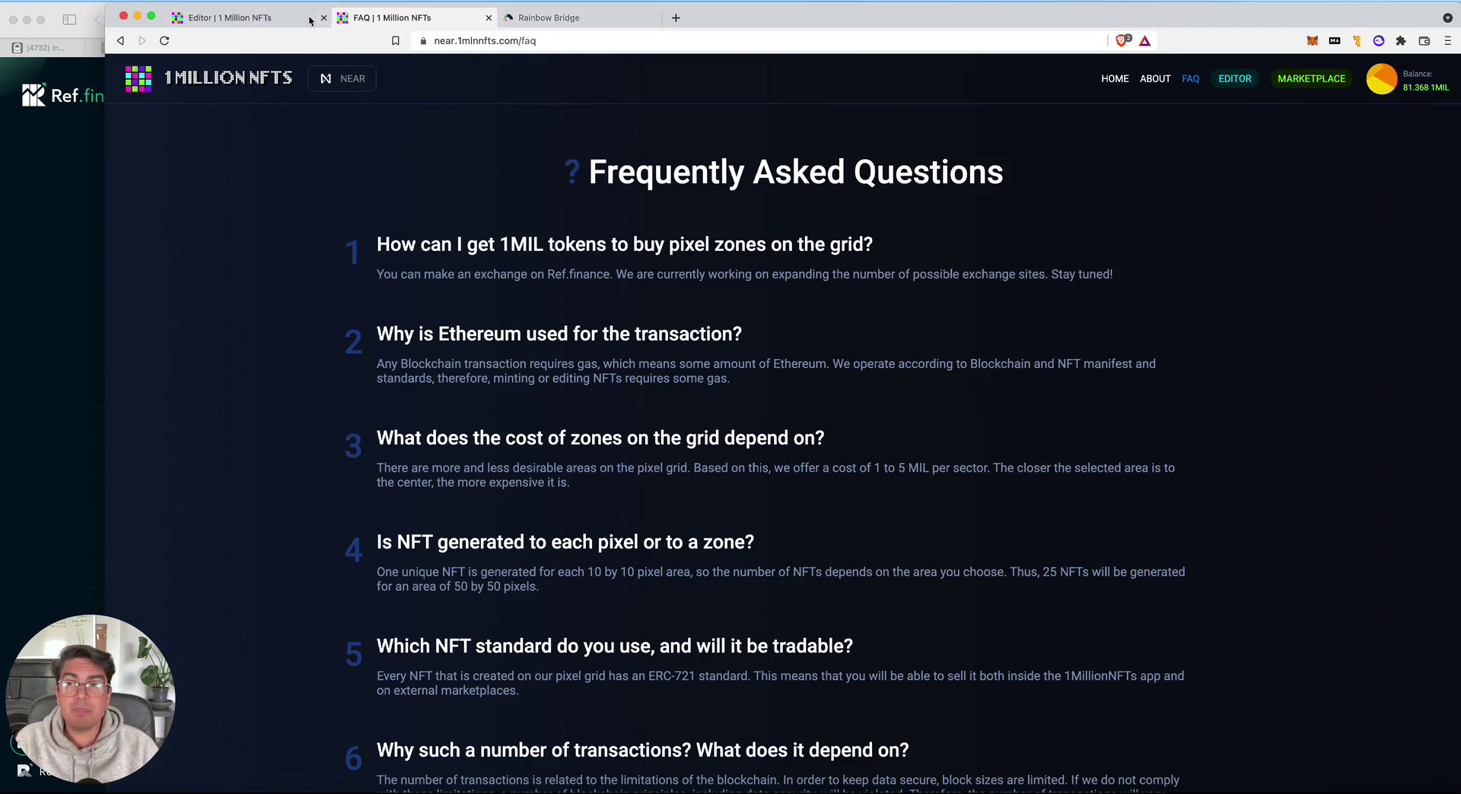
Bring up the 1 Million NFTs editor page and look over the NEAR Misfits collection on Paras in Safari
{"action": "left_click", "coordinate": [242, 19]}
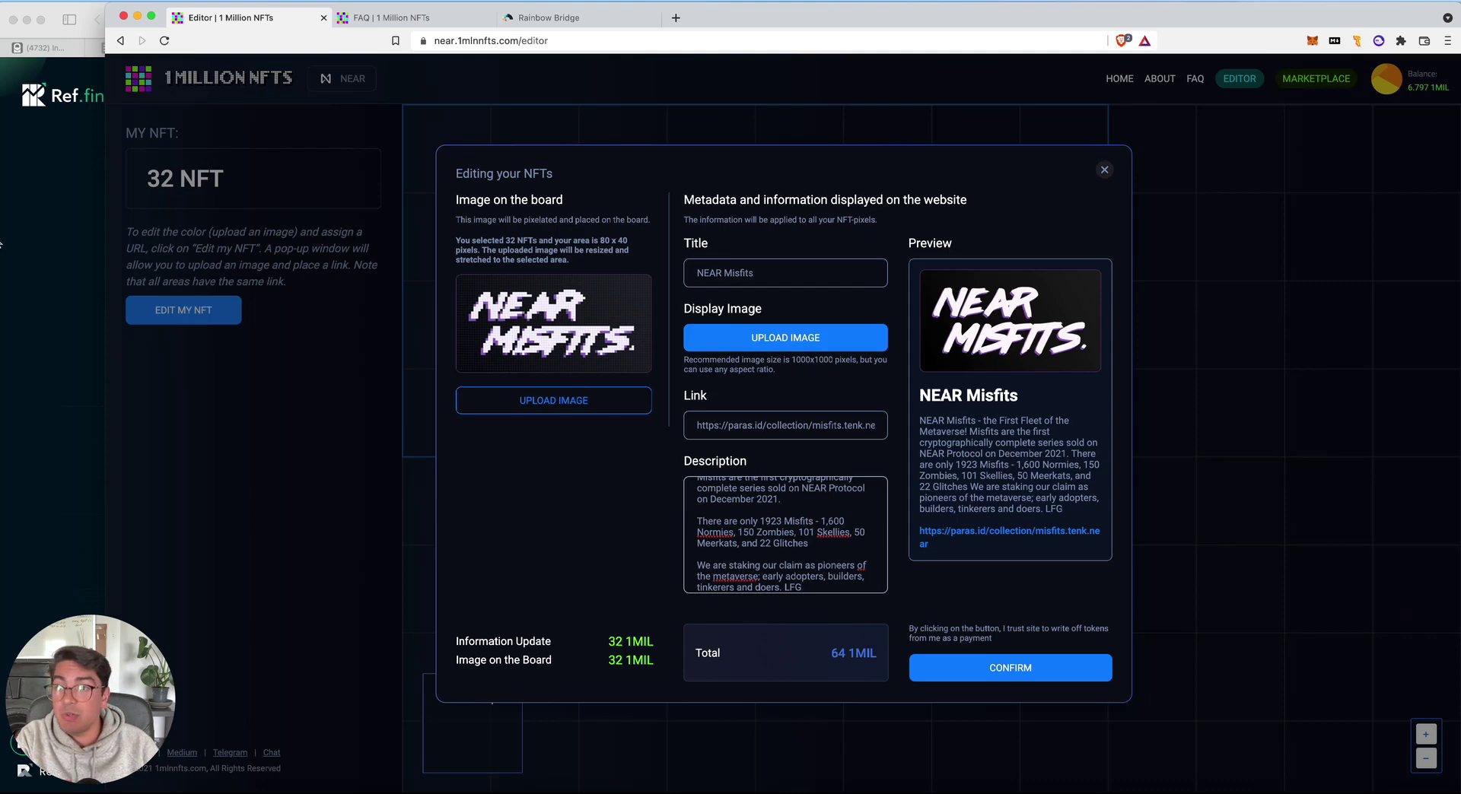
{"action": "left_click", "coordinate": [26, 235]}
{"action": "left_click", "coordinate": [1117, 48]}
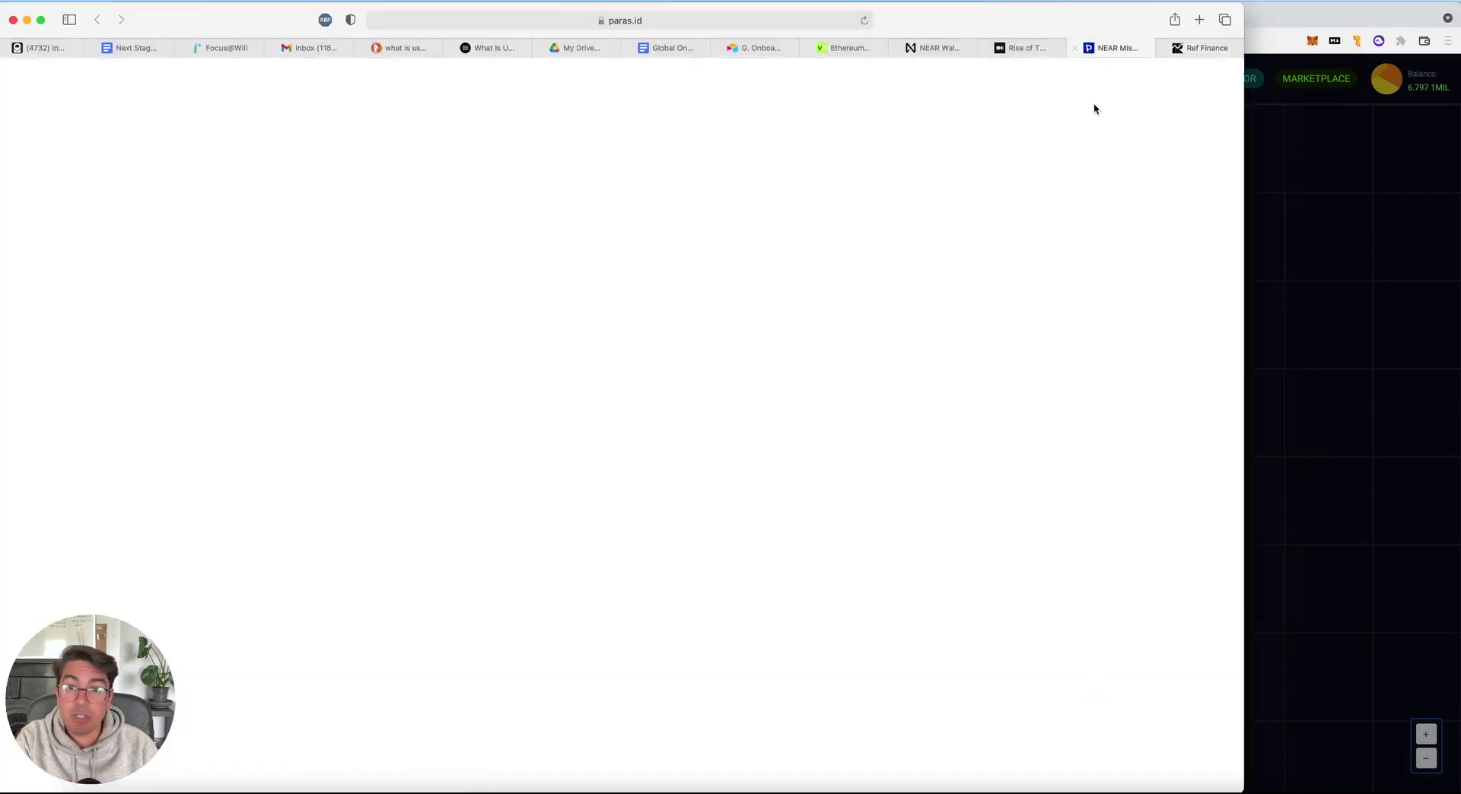
{"action": "scroll", "coordinate": [843, 326], "scroll_direction": "down", "scroll_amount": 10}
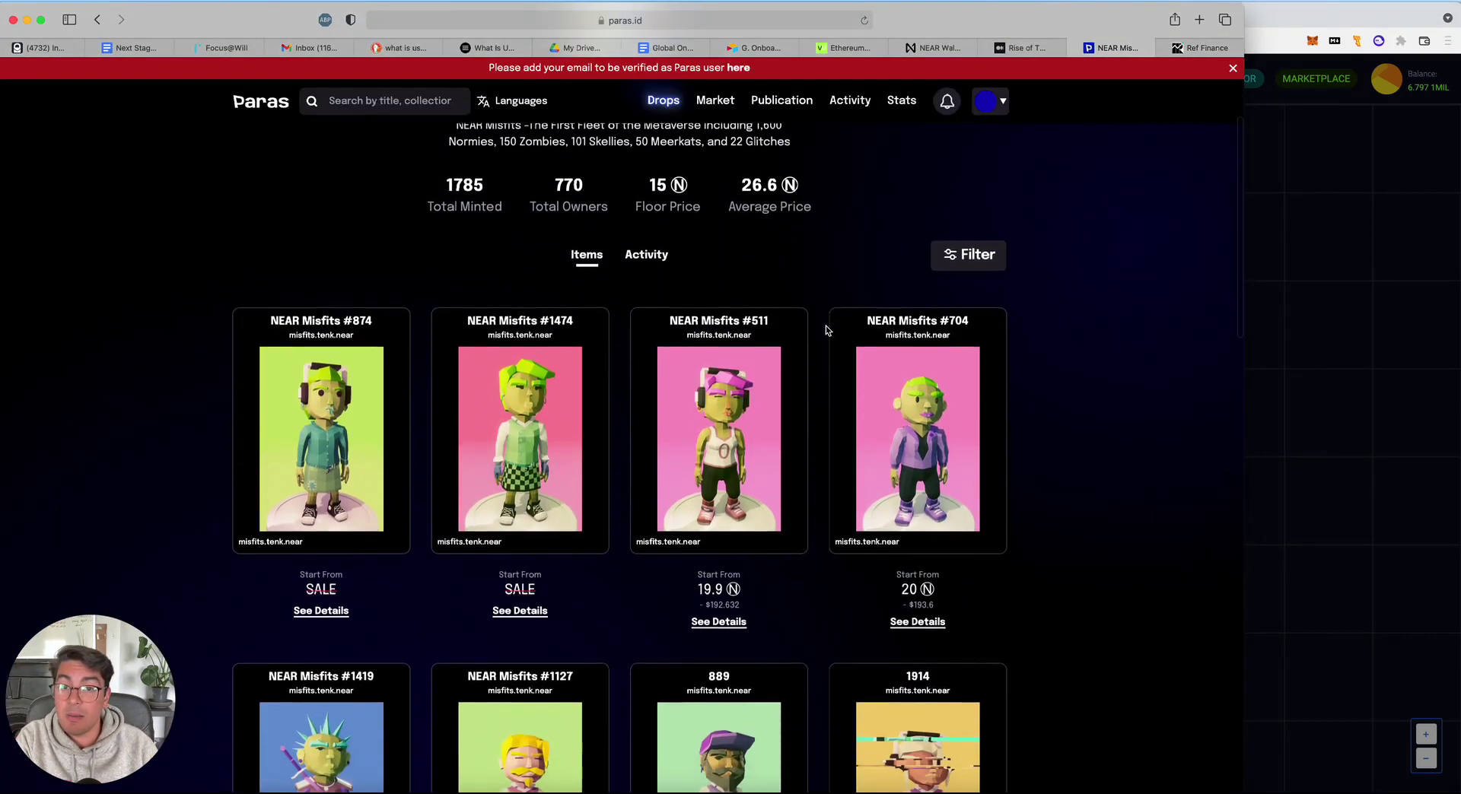
{"action": "scroll", "coordinate": [825, 328], "scroll_direction": "up", "scroll_amount": 10}
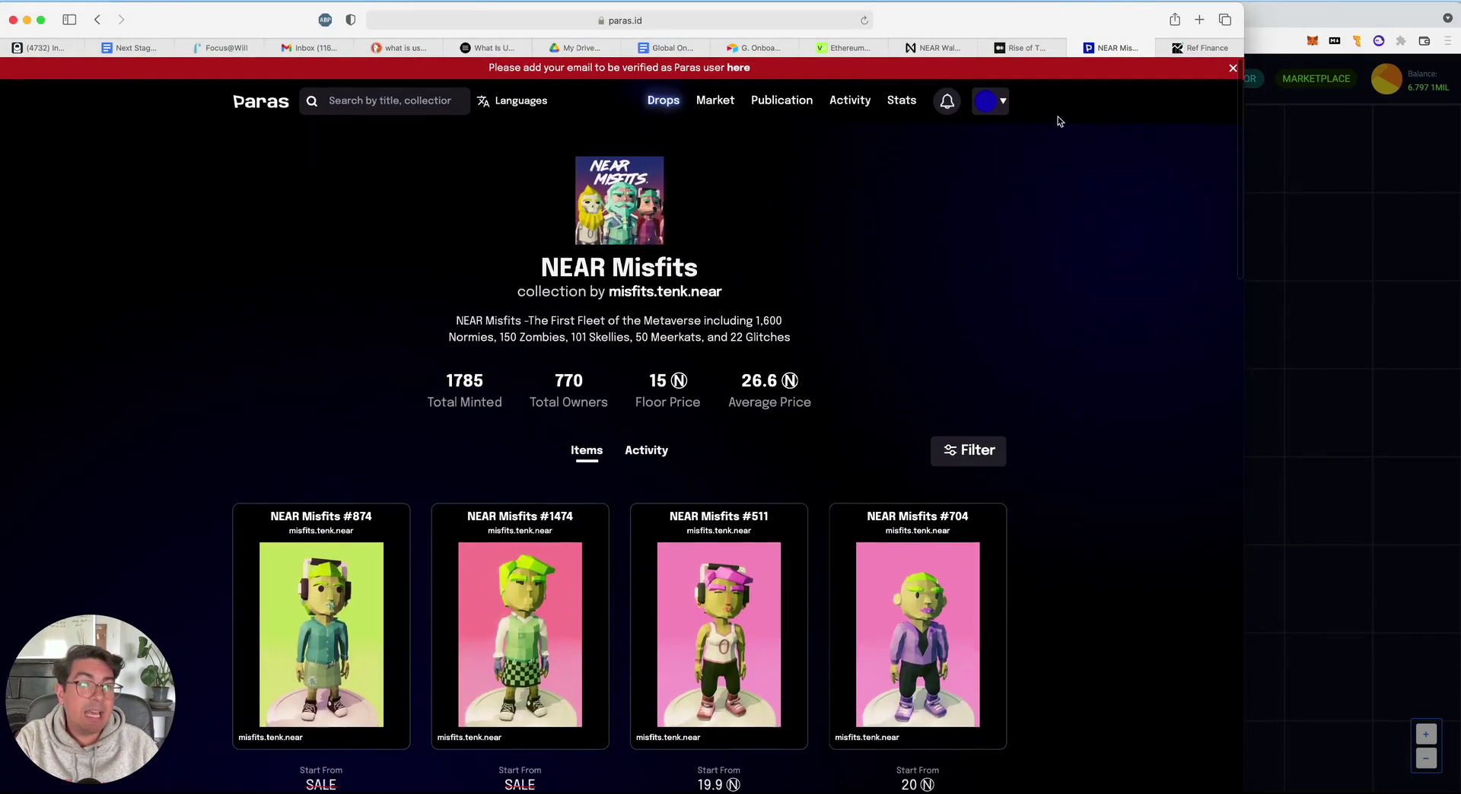
Return to the NFT editing form in Brave and review the full NEAR Misfits description text
{"action": "left_click", "coordinate": [1340, 180]}
{"action": "scroll", "coordinate": [761, 533], "scroll_direction": "up", "scroll_amount": 3}
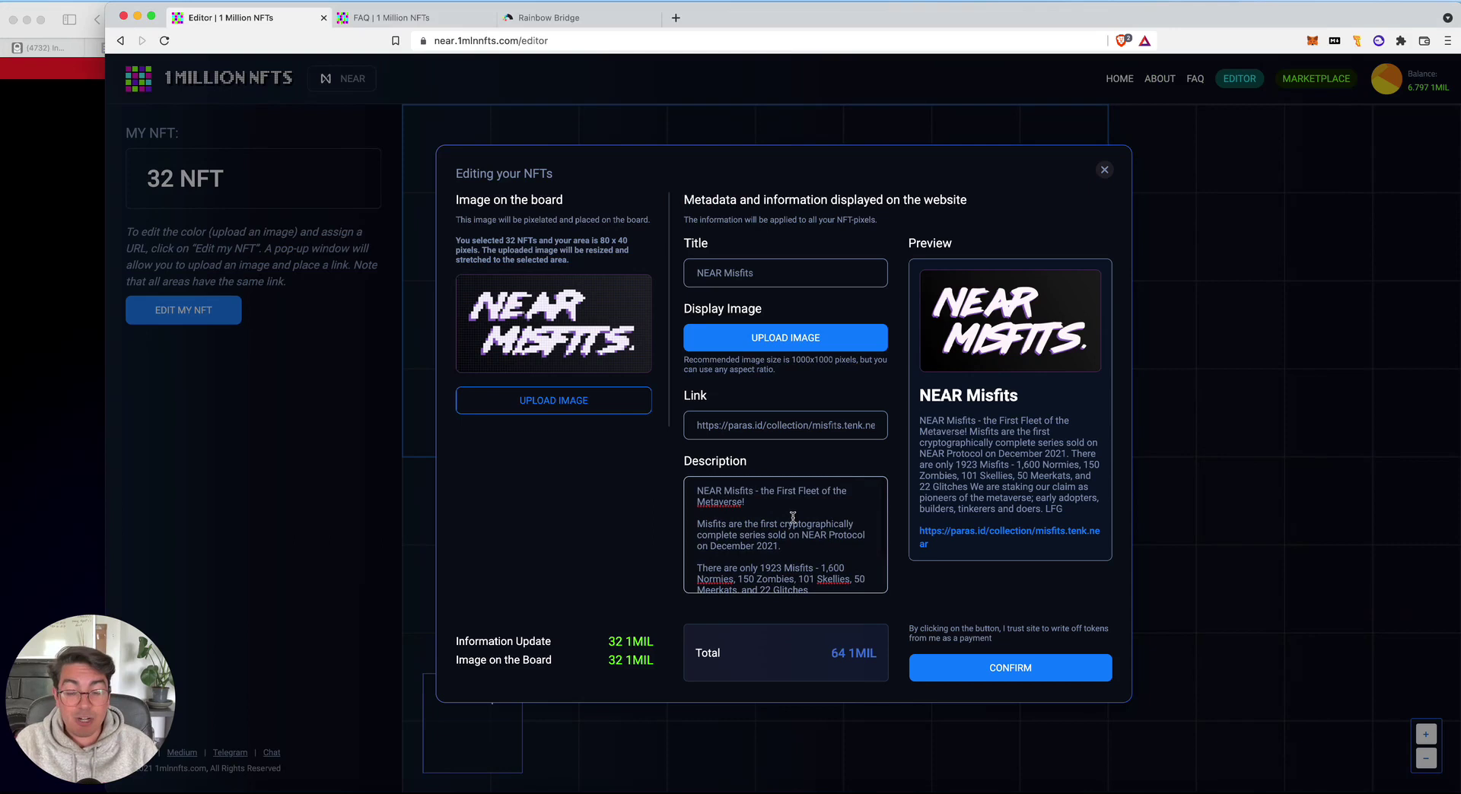
{"action": "scroll", "coordinate": [793, 517], "scroll_direction": "down", "scroll_amount": 2}
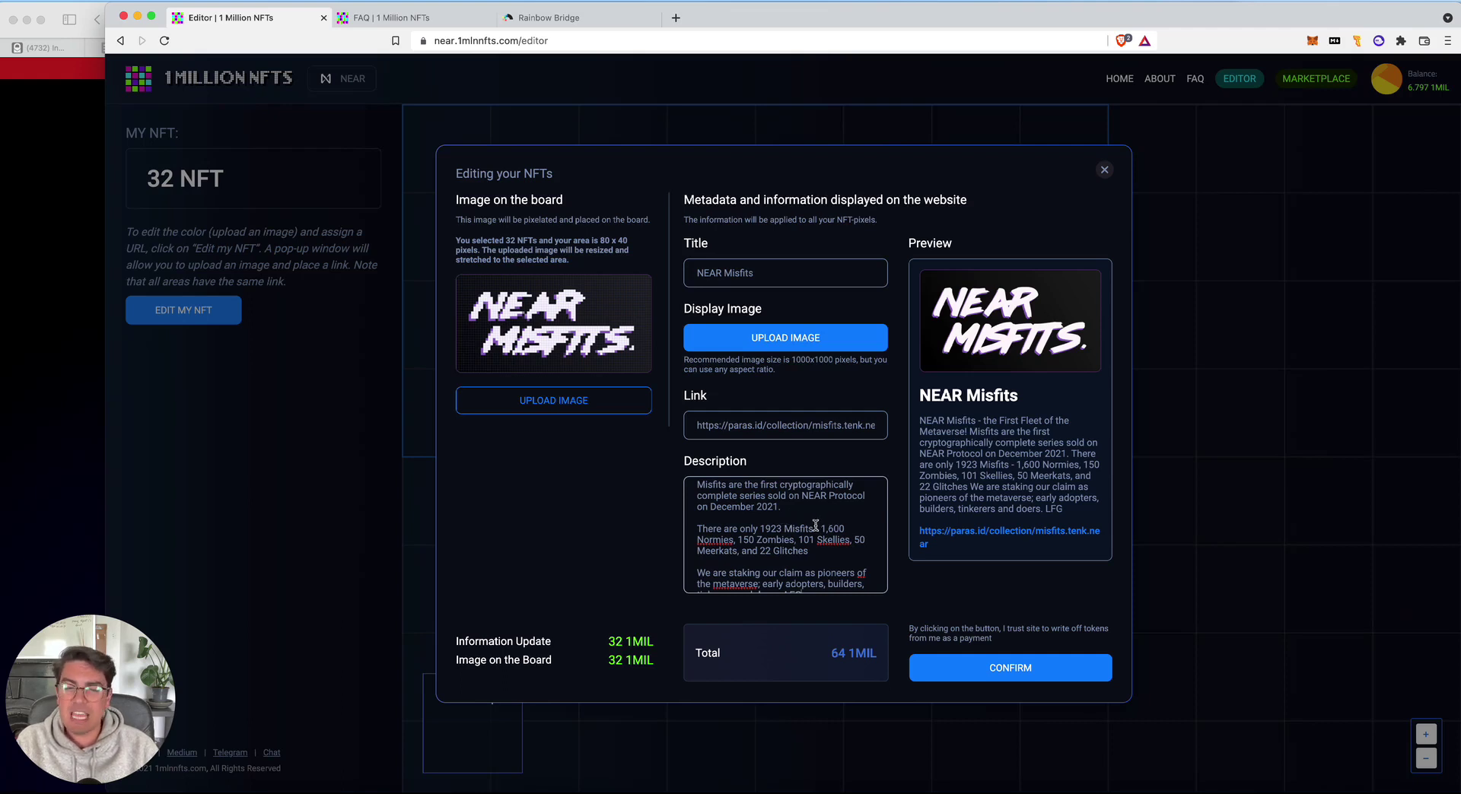
{"action": "scroll", "coordinate": [815, 525], "scroll_direction": "down", "scroll_amount": 1}
{"action": "scroll", "coordinate": [815, 525], "scroll_direction": "down", "scroll_amount": 1}
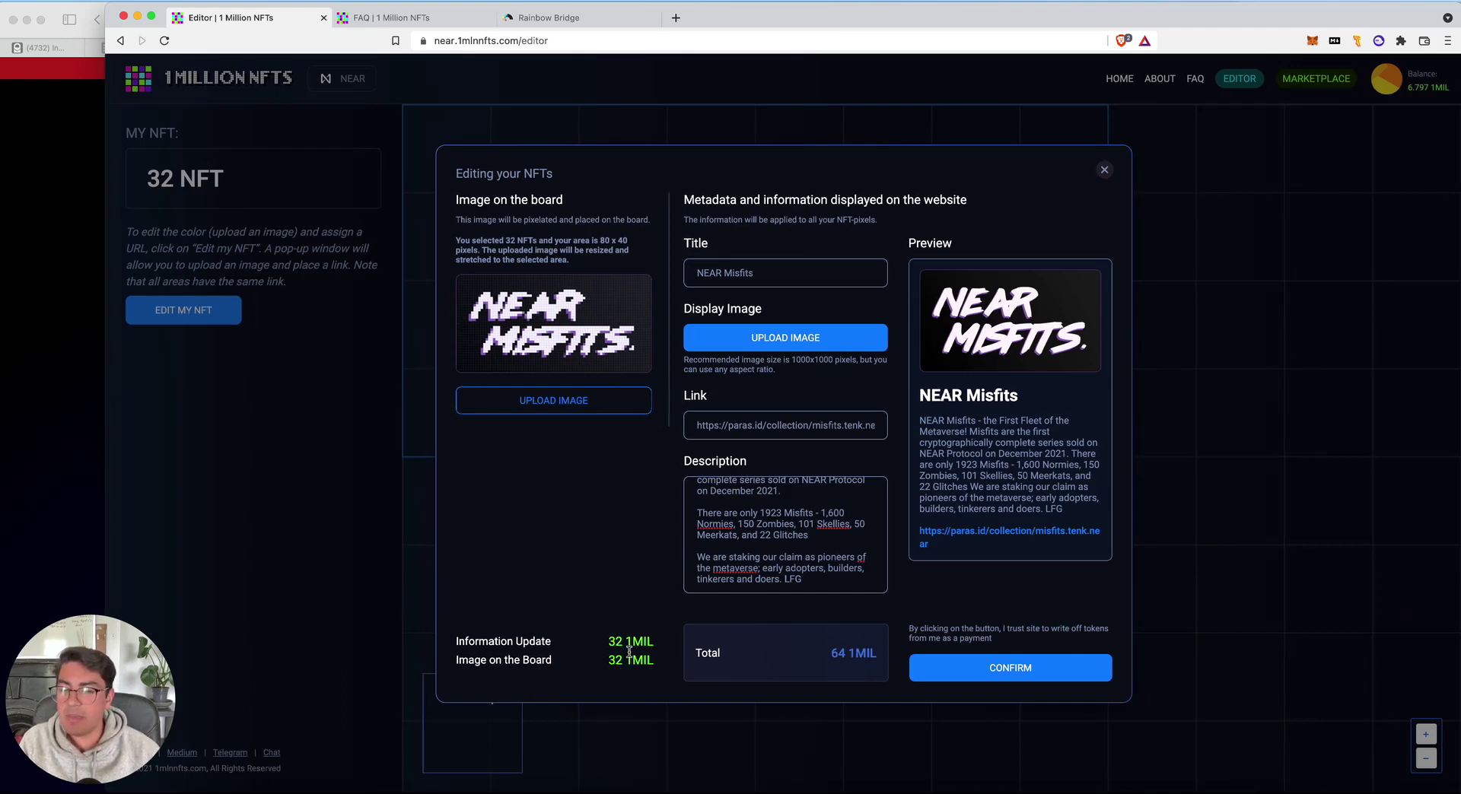
{"action": "scroll", "coordinate": [796, 559], "scroll_direction": "up", "scroll_amount": 2}
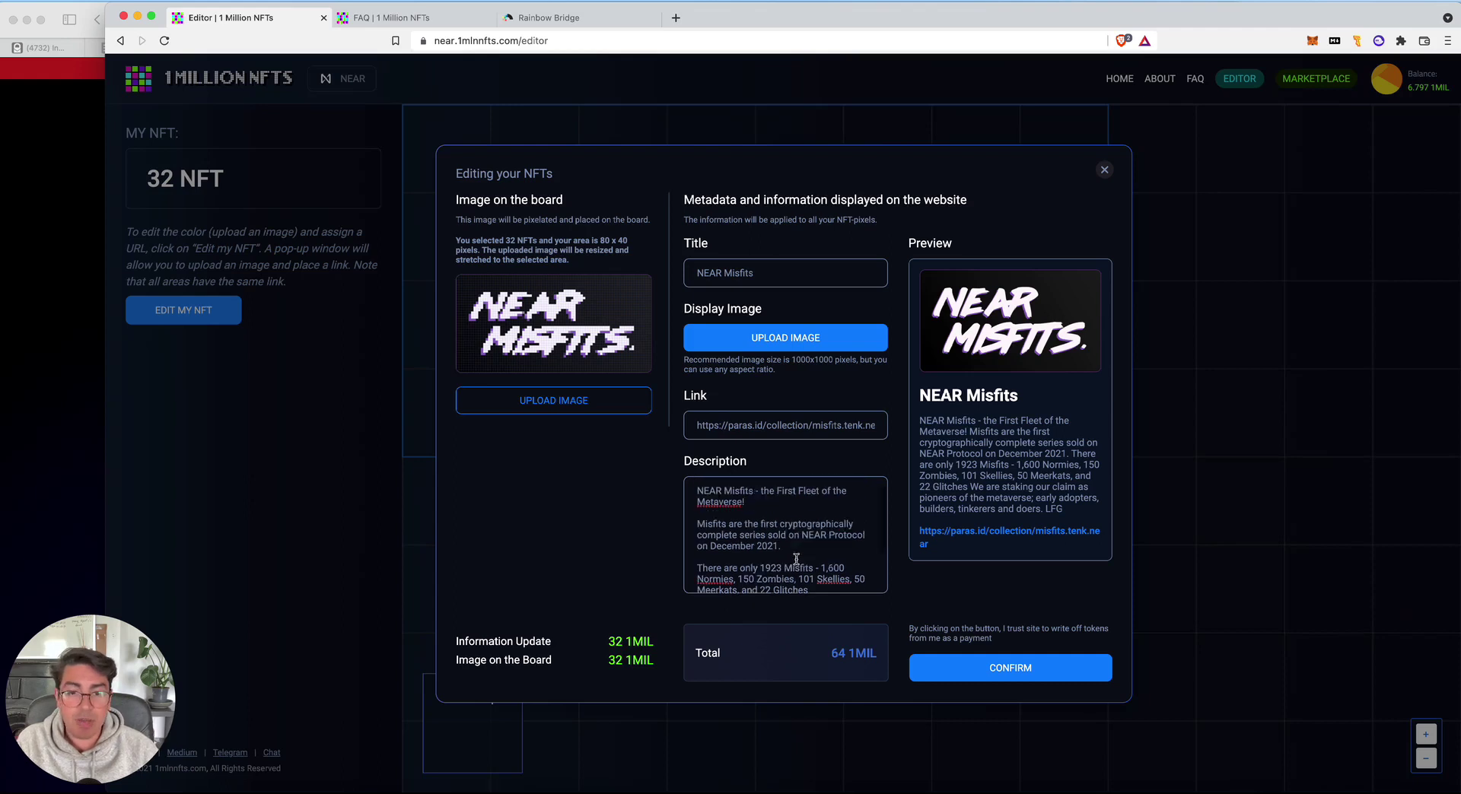
{"action": "scroll", "coordinate": [796, 560], "scroll_direction": "down", "scroll_amount": 3}
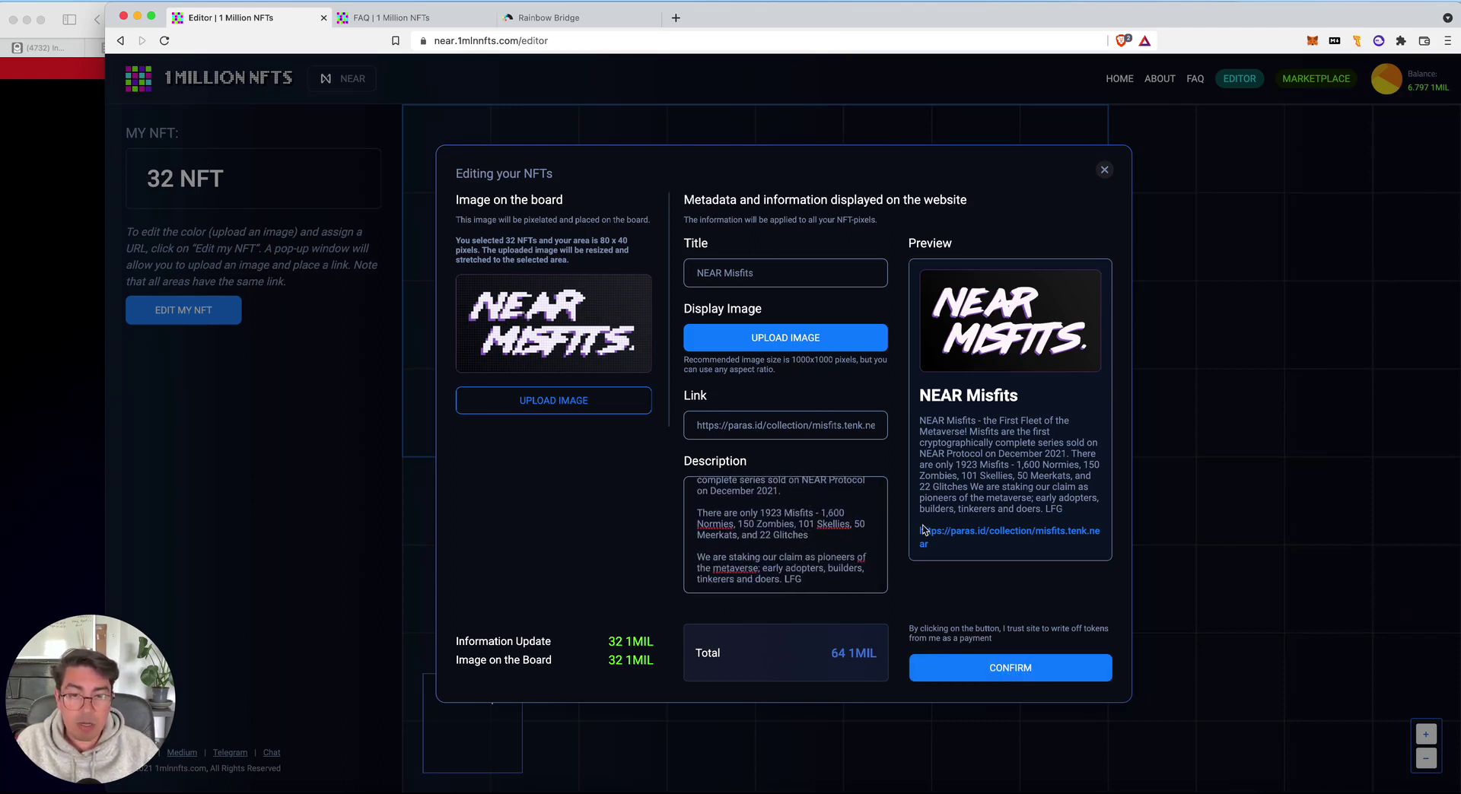
{"action": "key", "text": "super+a"}
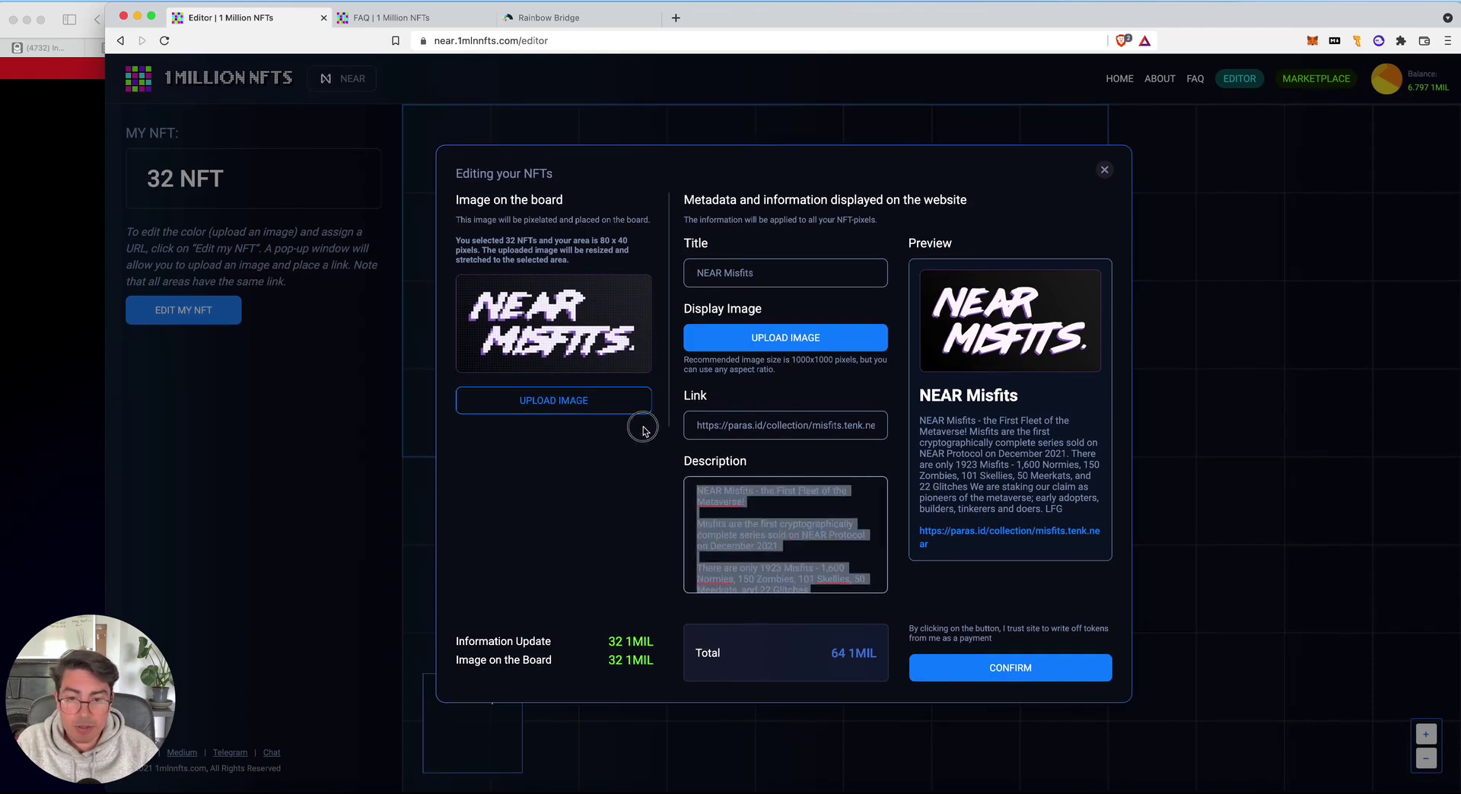
{"action": "left_click", "coordinate": [791, 520]}
{"action": "scroll", "coordinate": [791, 520], "scroll_direction": "down", "scroll_amount": 3}
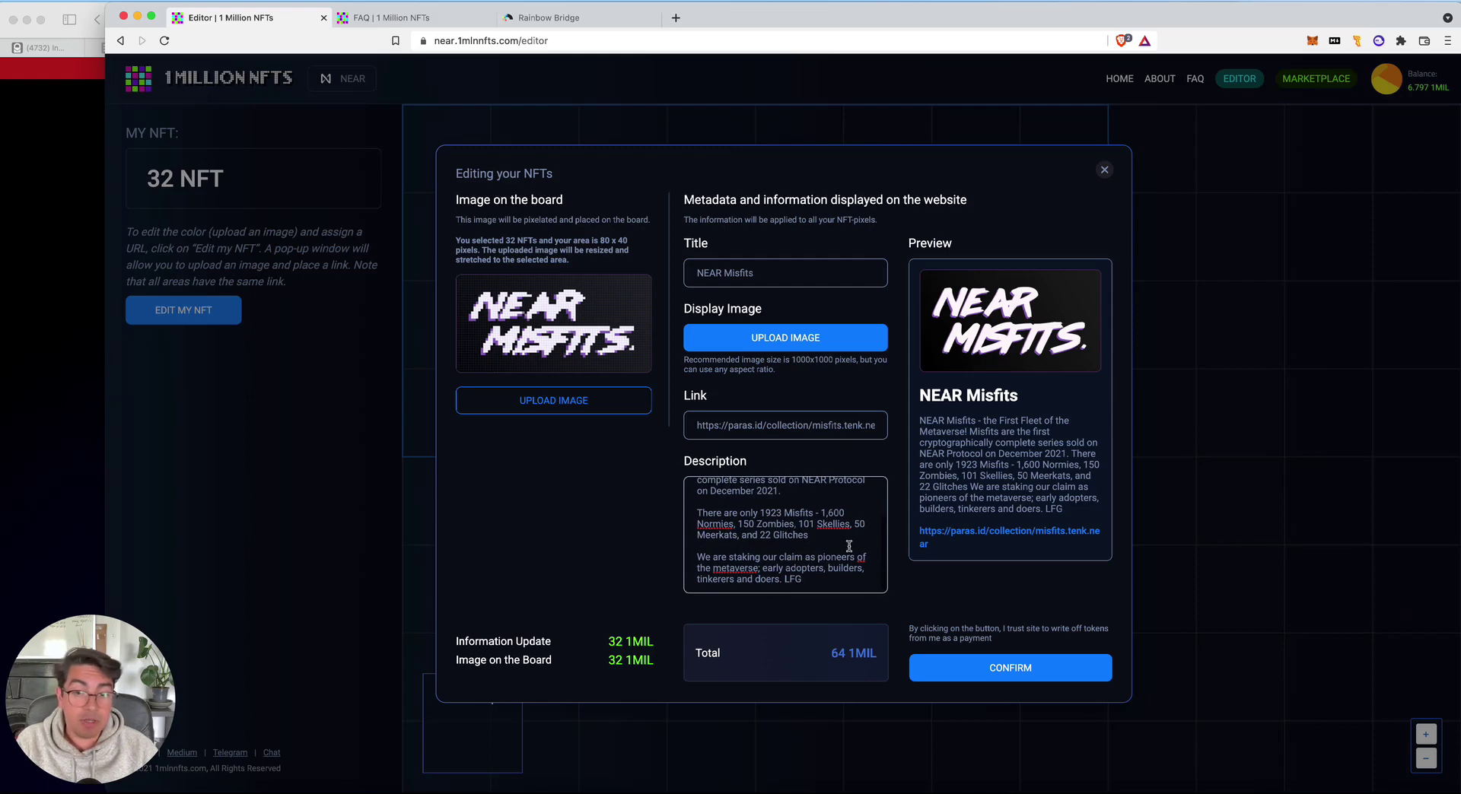
Submit the NEAR Misfits NFT edits, approving MetaMask's 1MIL access request and the Pay For Info And Colors transaction
{"action": "left_click", "coordinate": [1014, 670]}
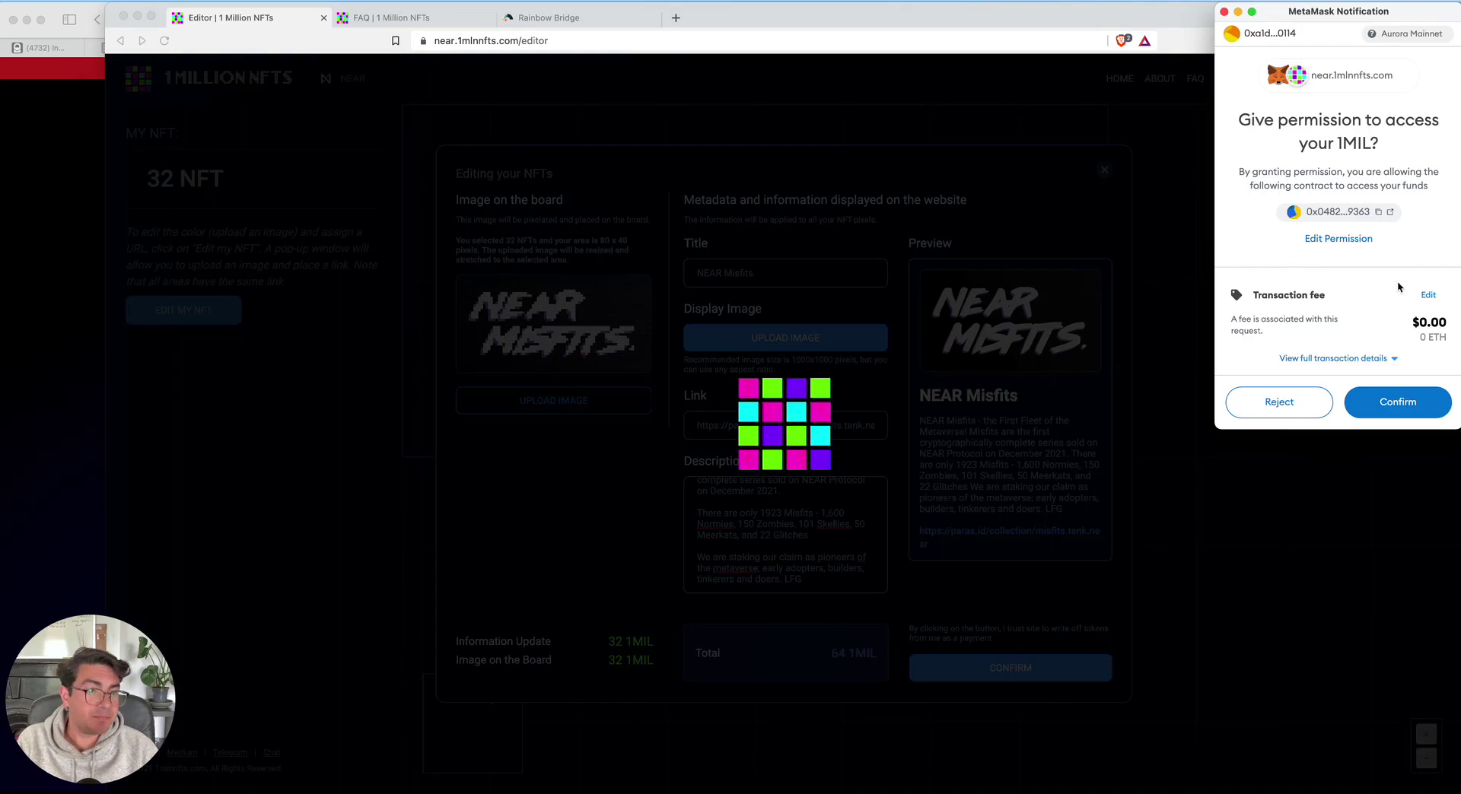
{"action": "left_click", "coordinate": [1400, 407]}
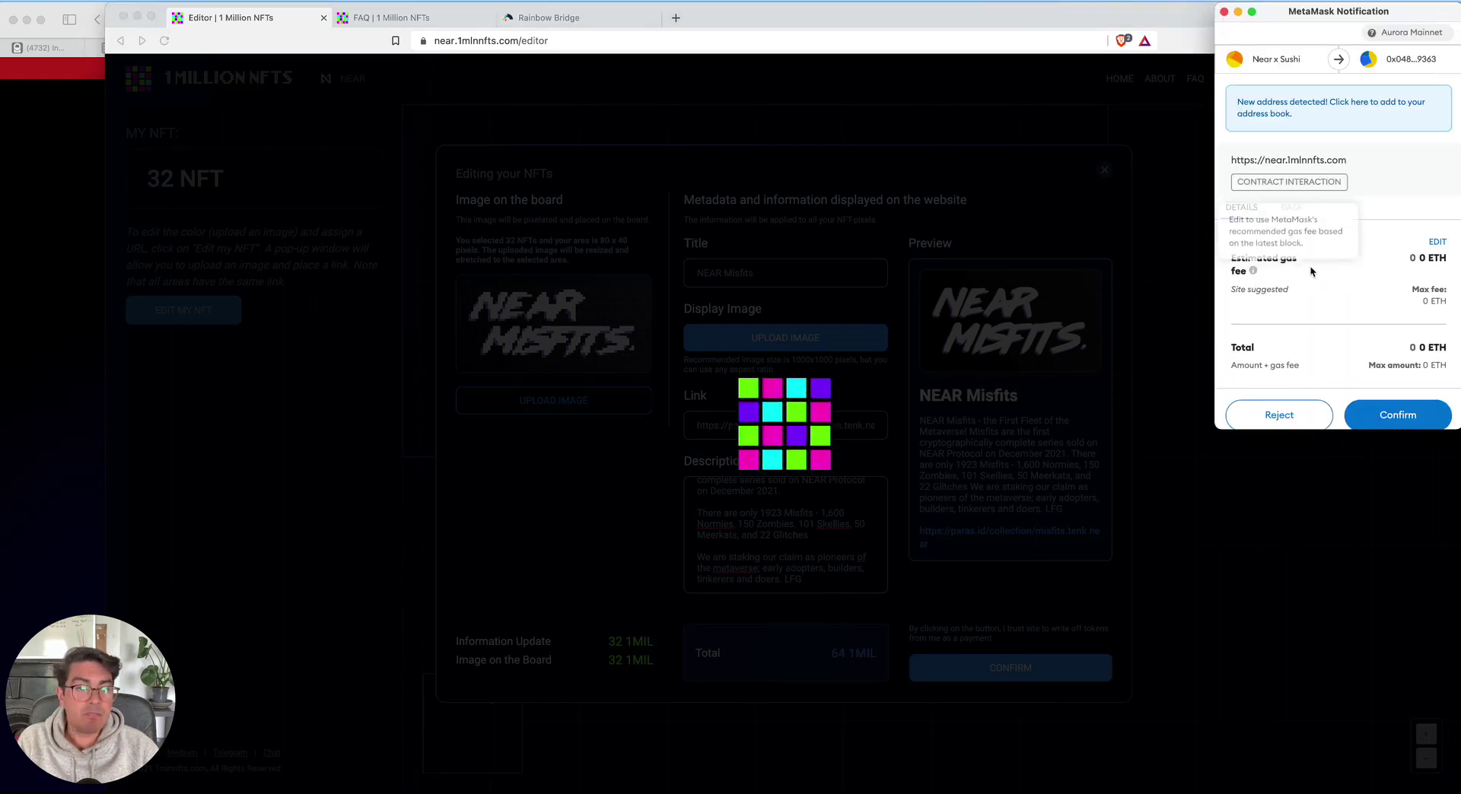
{"action": "scroll", "coordinate": [1407, 296], "scroll_direction": "down", "scroll_amount": 1}
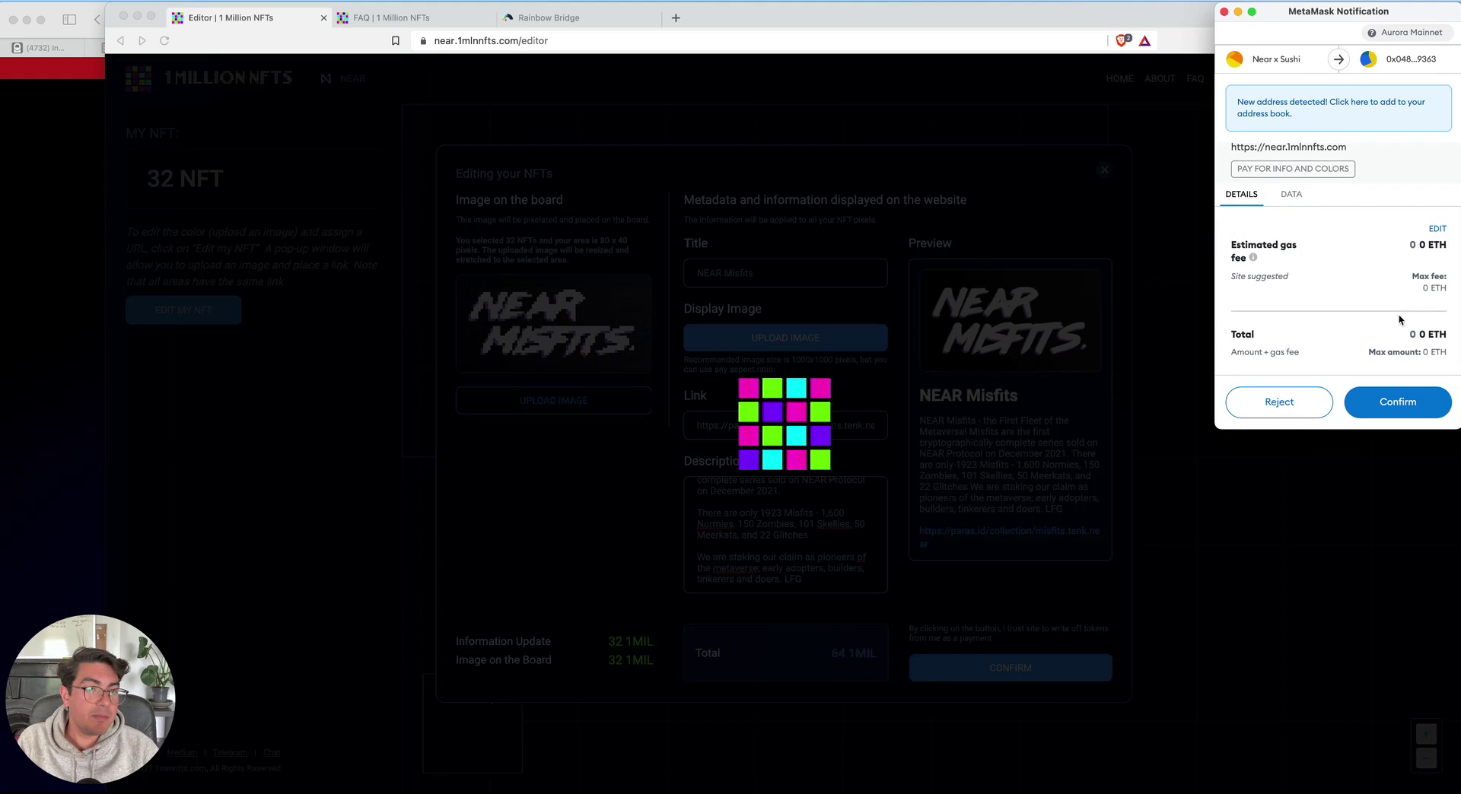
{"action": "scroll", "coordinate": [1348, 214], "scroll_direction": "up", "scroll_amount": 1}
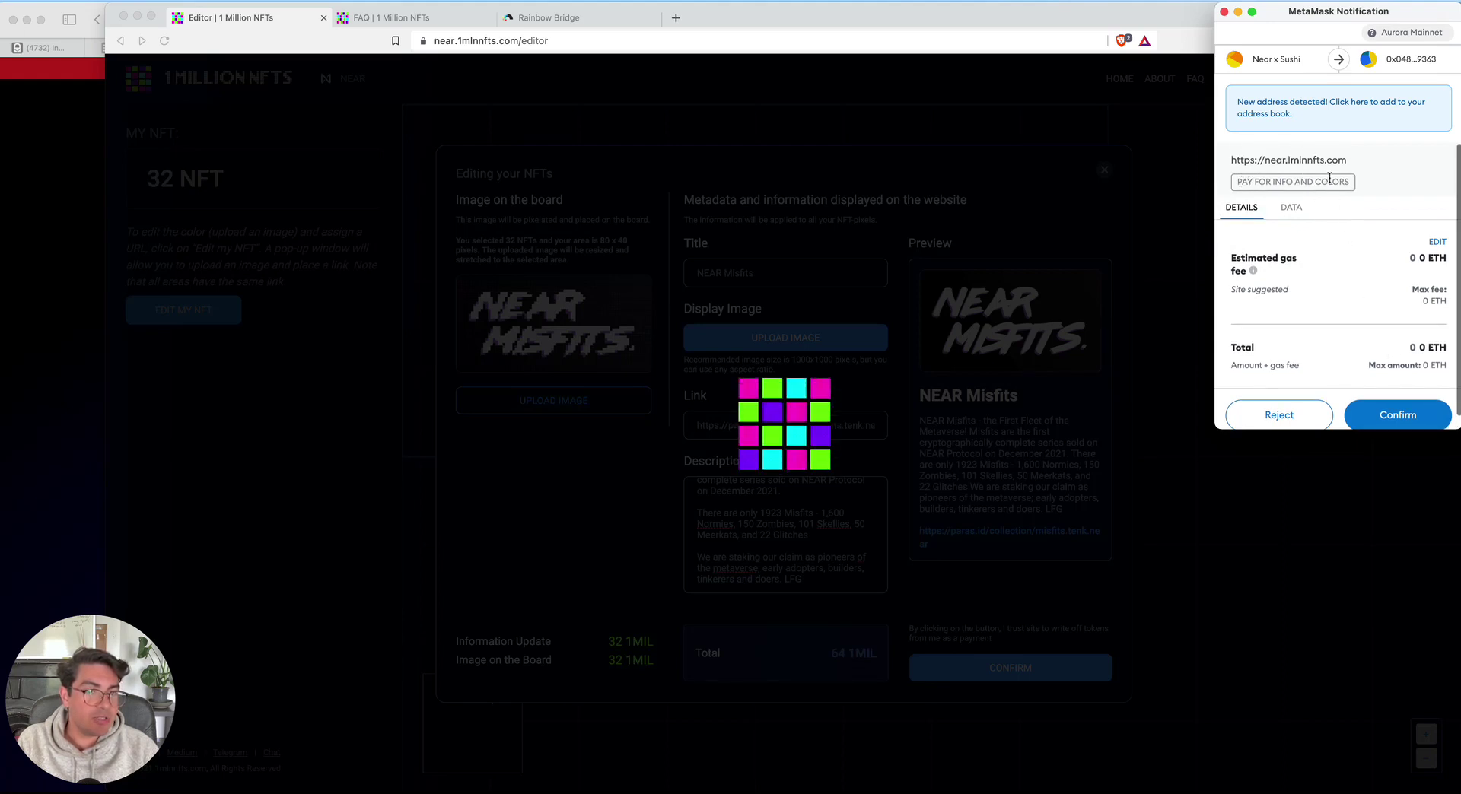
{"action": "left_click", "coordinate": [1404, 415]}
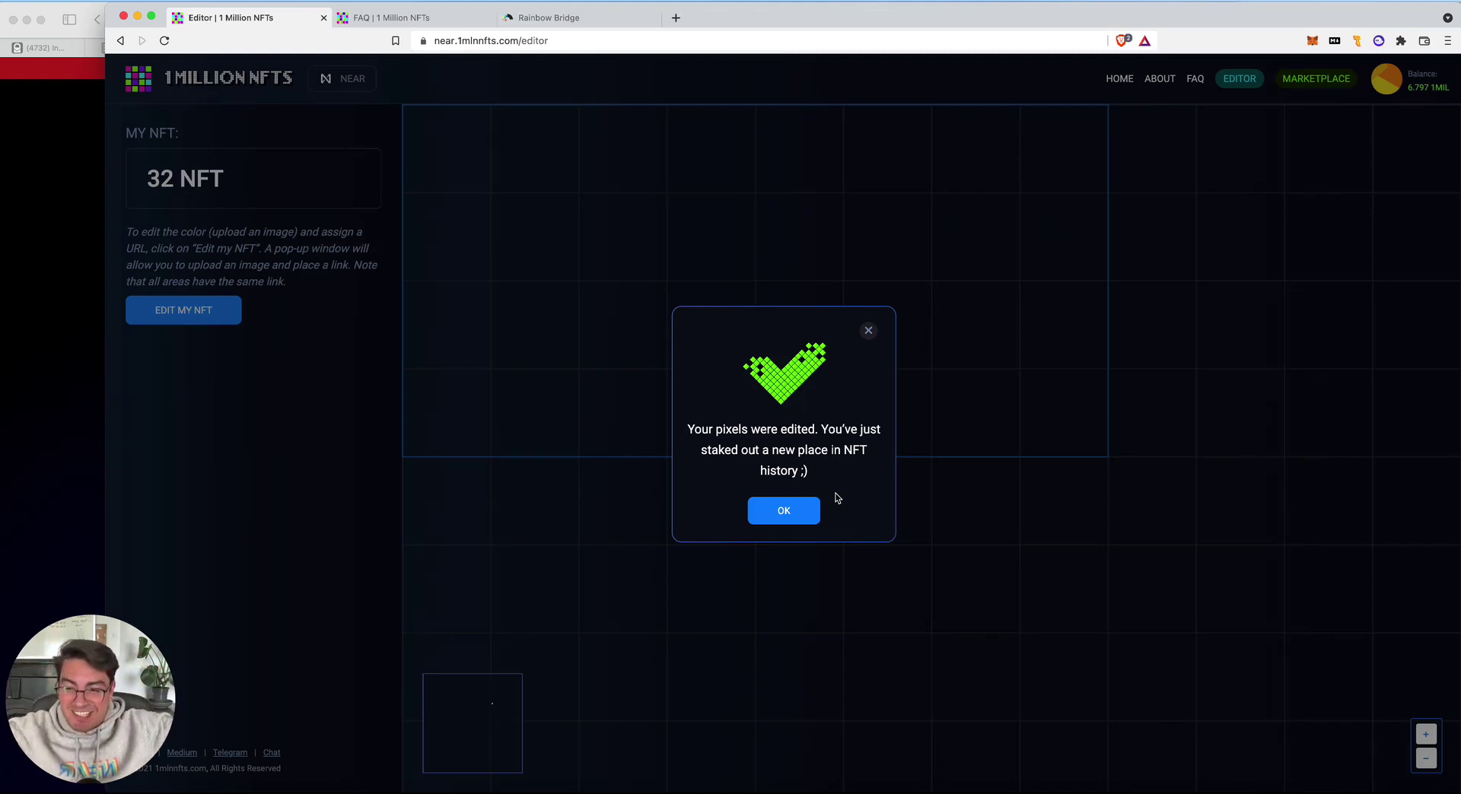
{"action": "left_click", "coordinate": [795, 518]}
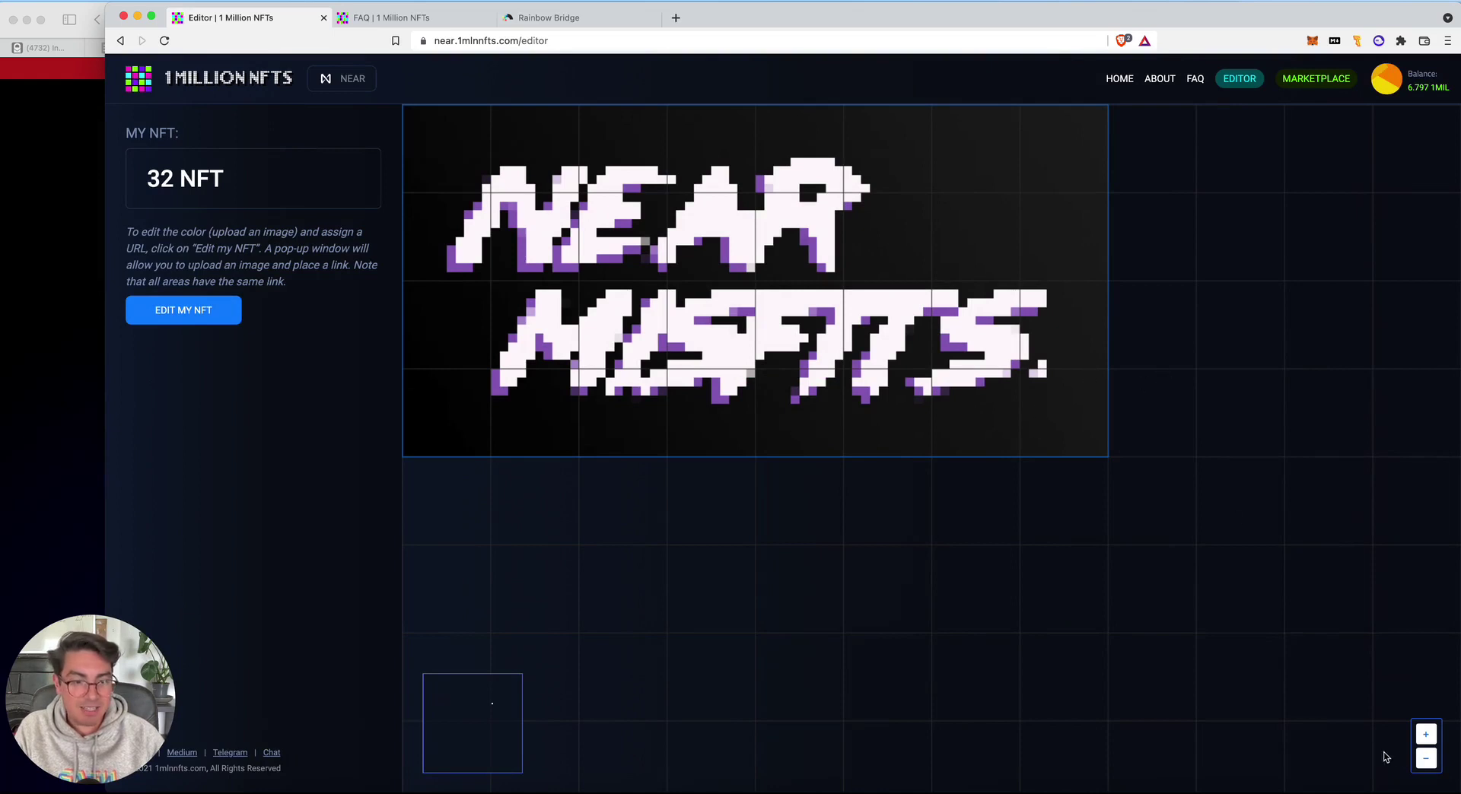
Examine the NEAR Misfits artwork's size and position on the grid from close up to the full board
{"action": "left_click", "coordinate": [1424, 760]}
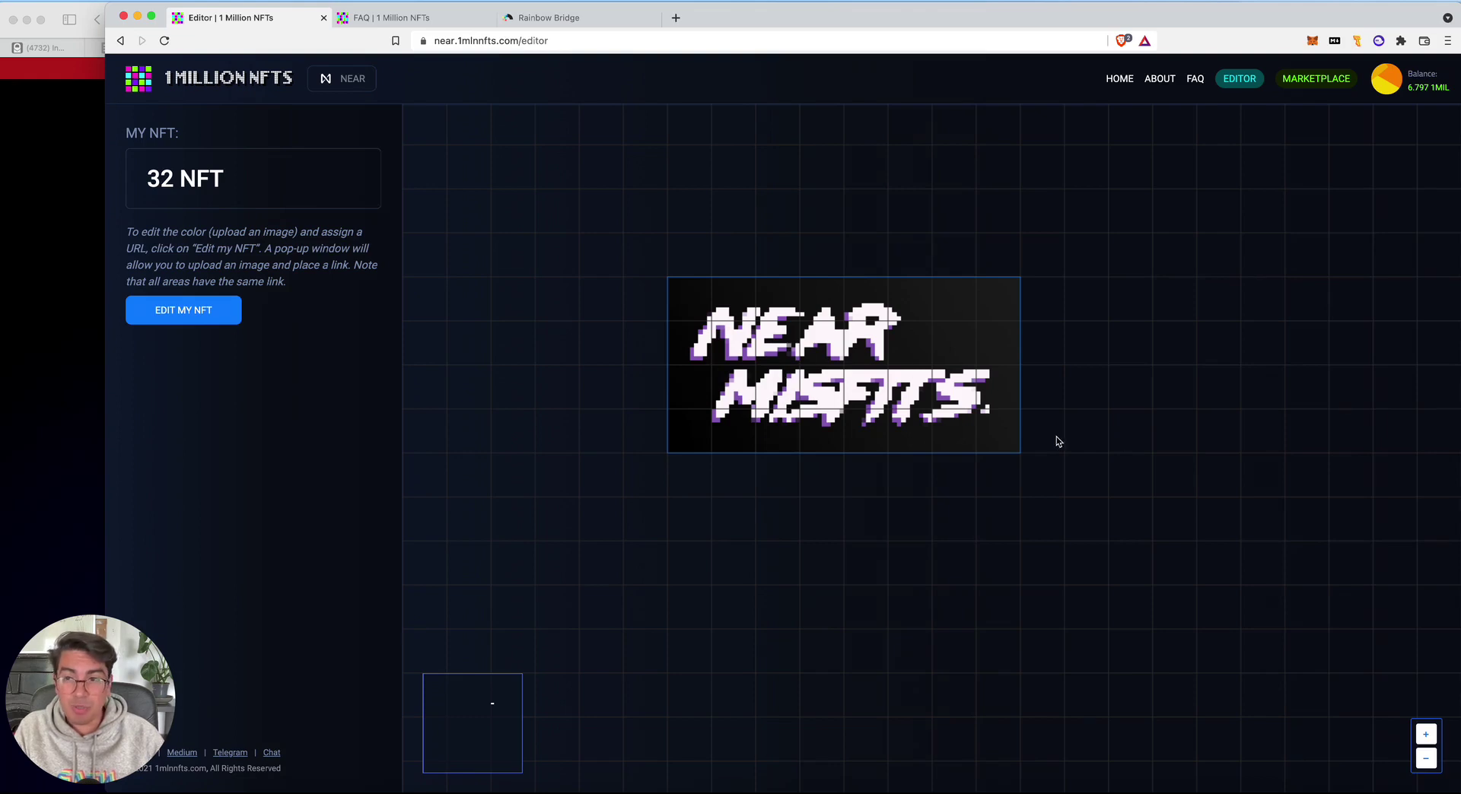
{"action": "left_click", "coordinate": [1426, 760]}
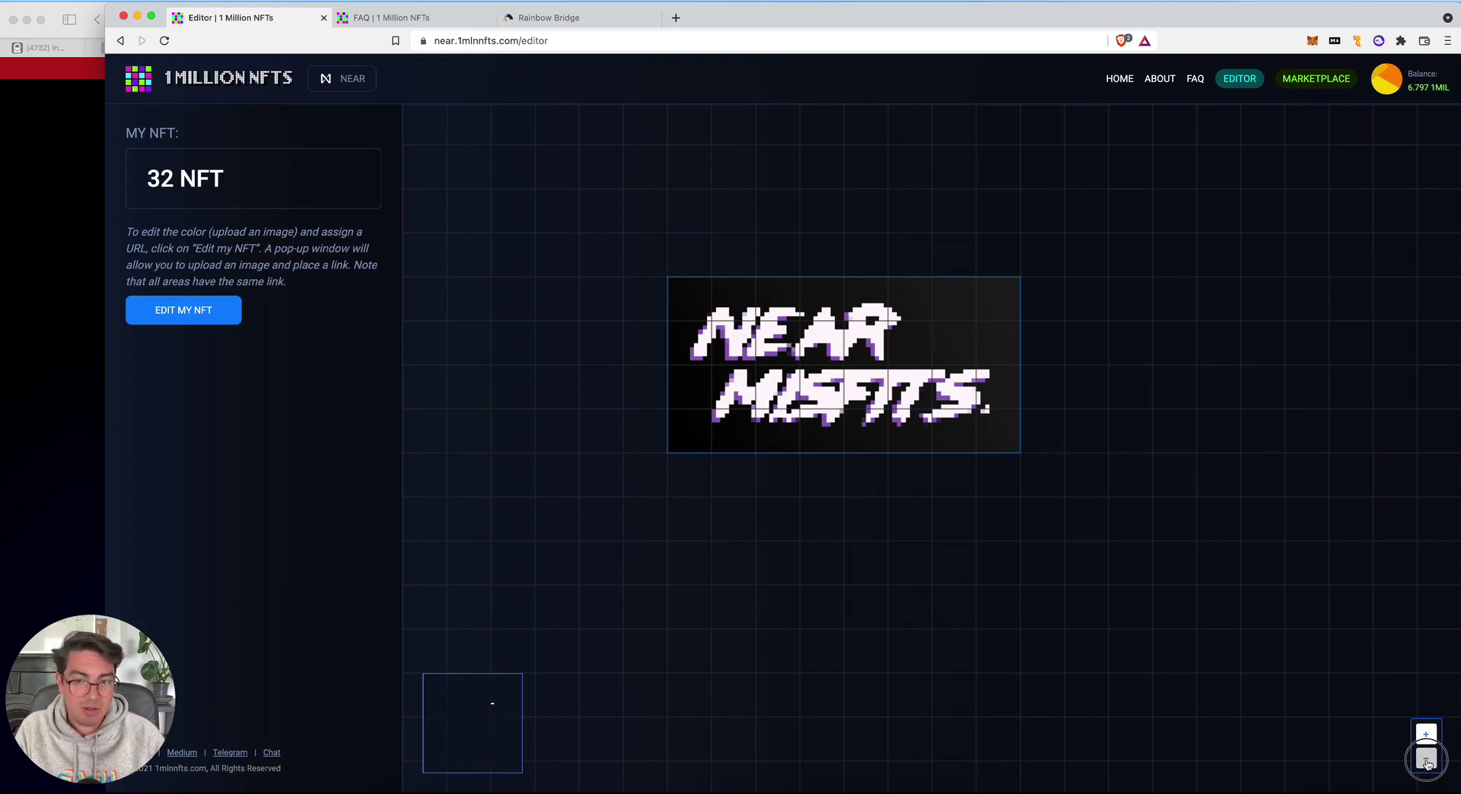
{"action": "left_click", "coordinate": [1426, 760]}
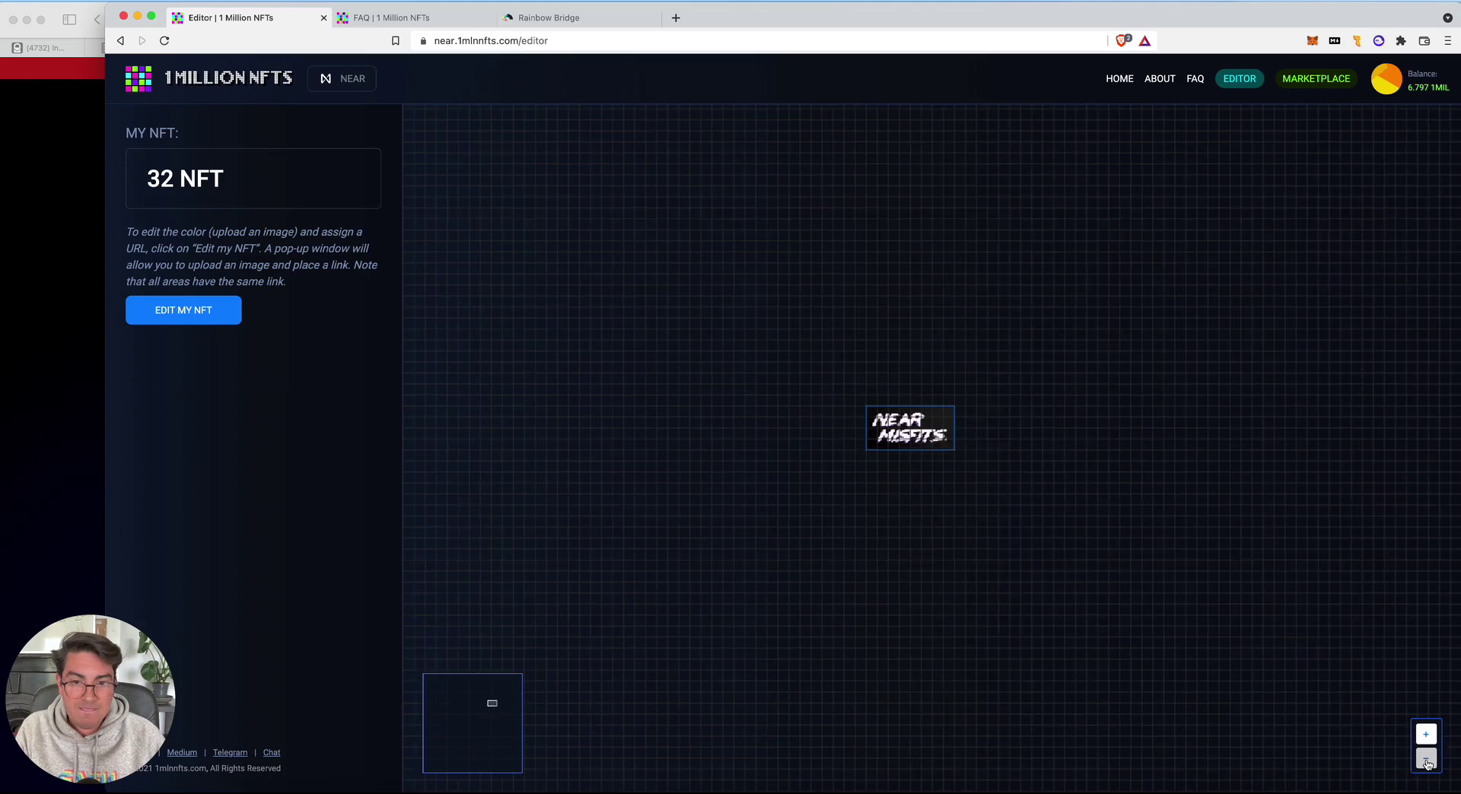
{"action": "left_click", "coordinate": [1426, 760]}
{"action": "left_click", "coordinate": [1426, 759]}
{"action": "left_click", "coordinate": [1426, 760]}
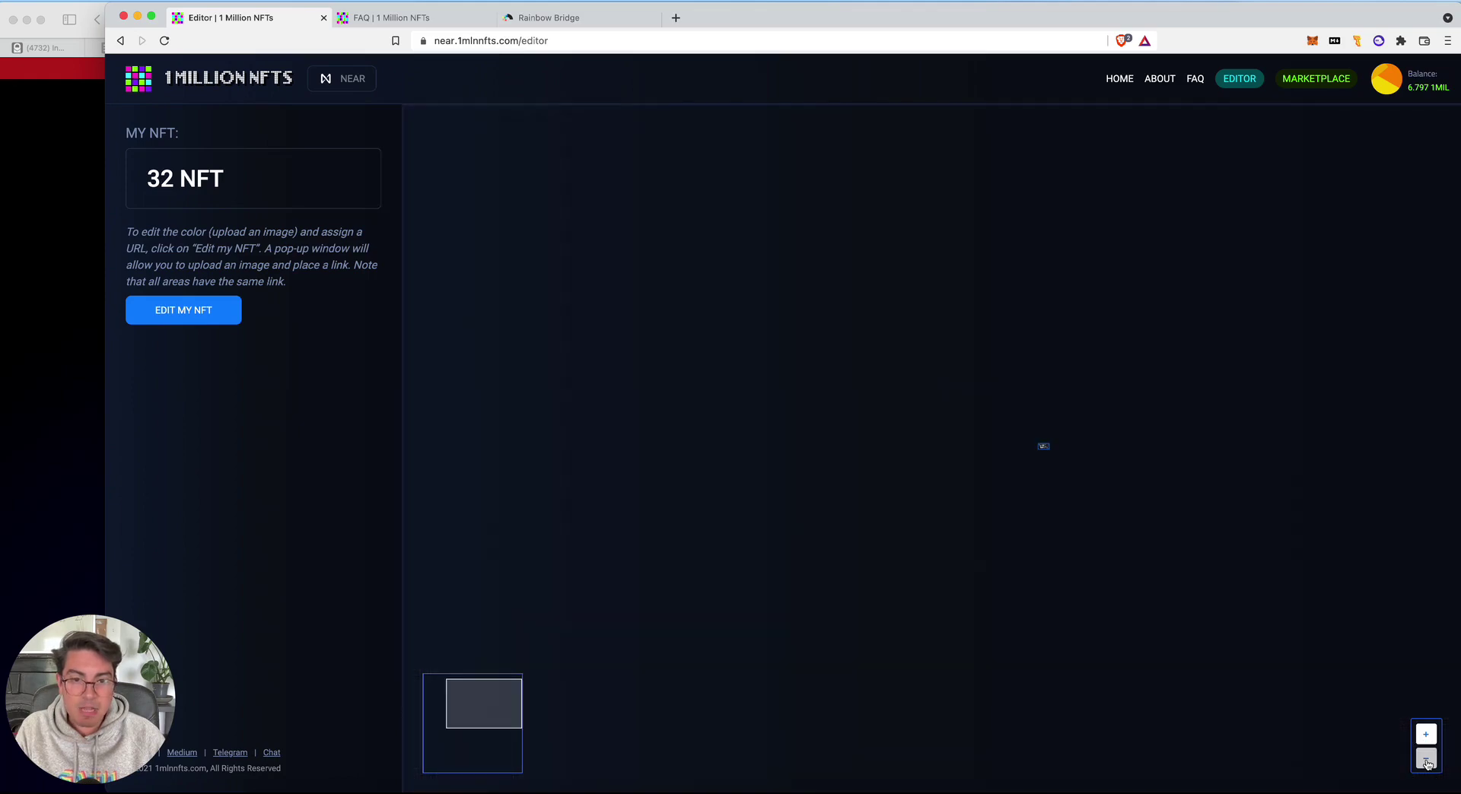
{"action": "left_click", "coordinate": [1425, 759]}
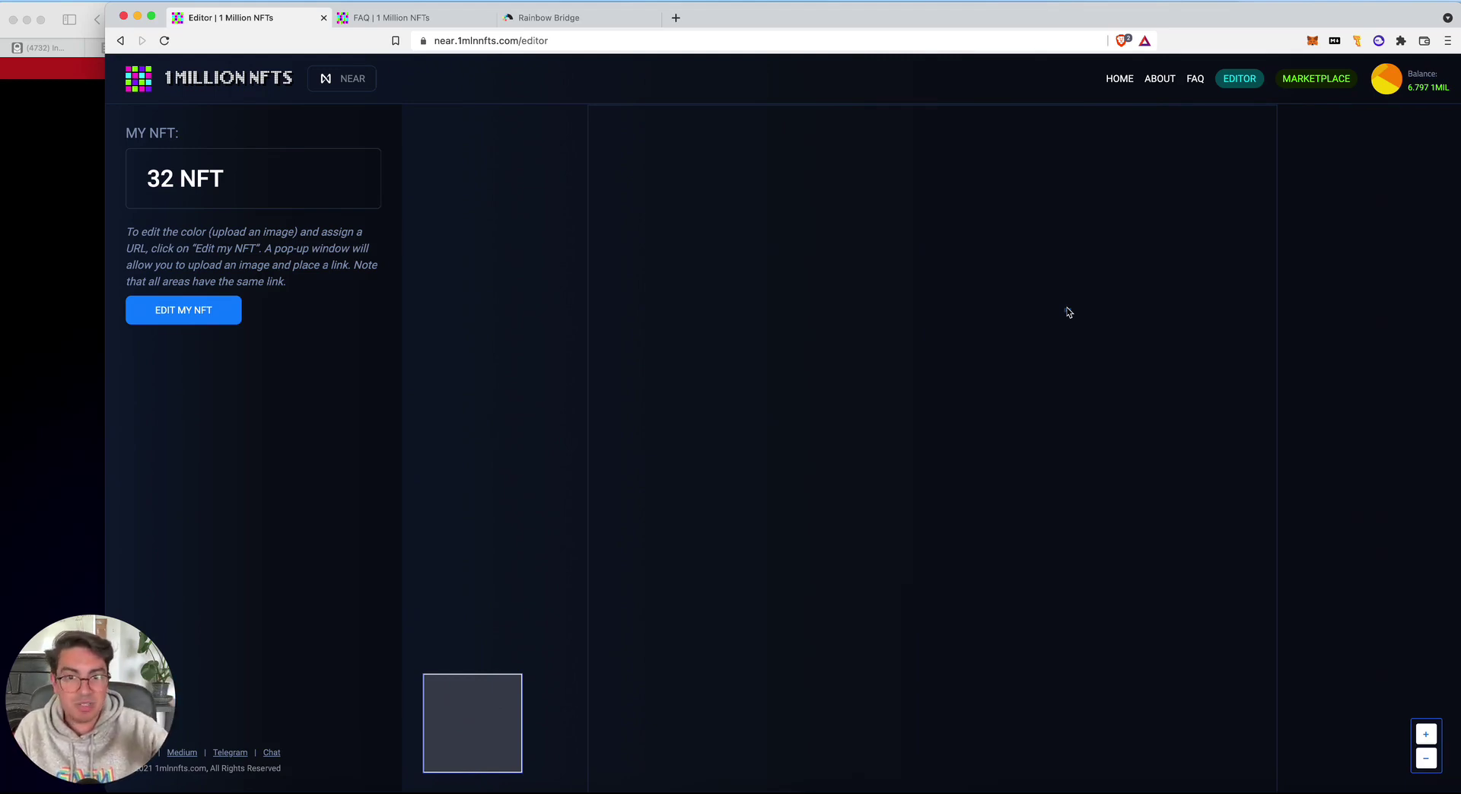
{"action": "scroll", "coordinate": [1067, 312], "scroll_direction": "up", "scroll_amount": 3}
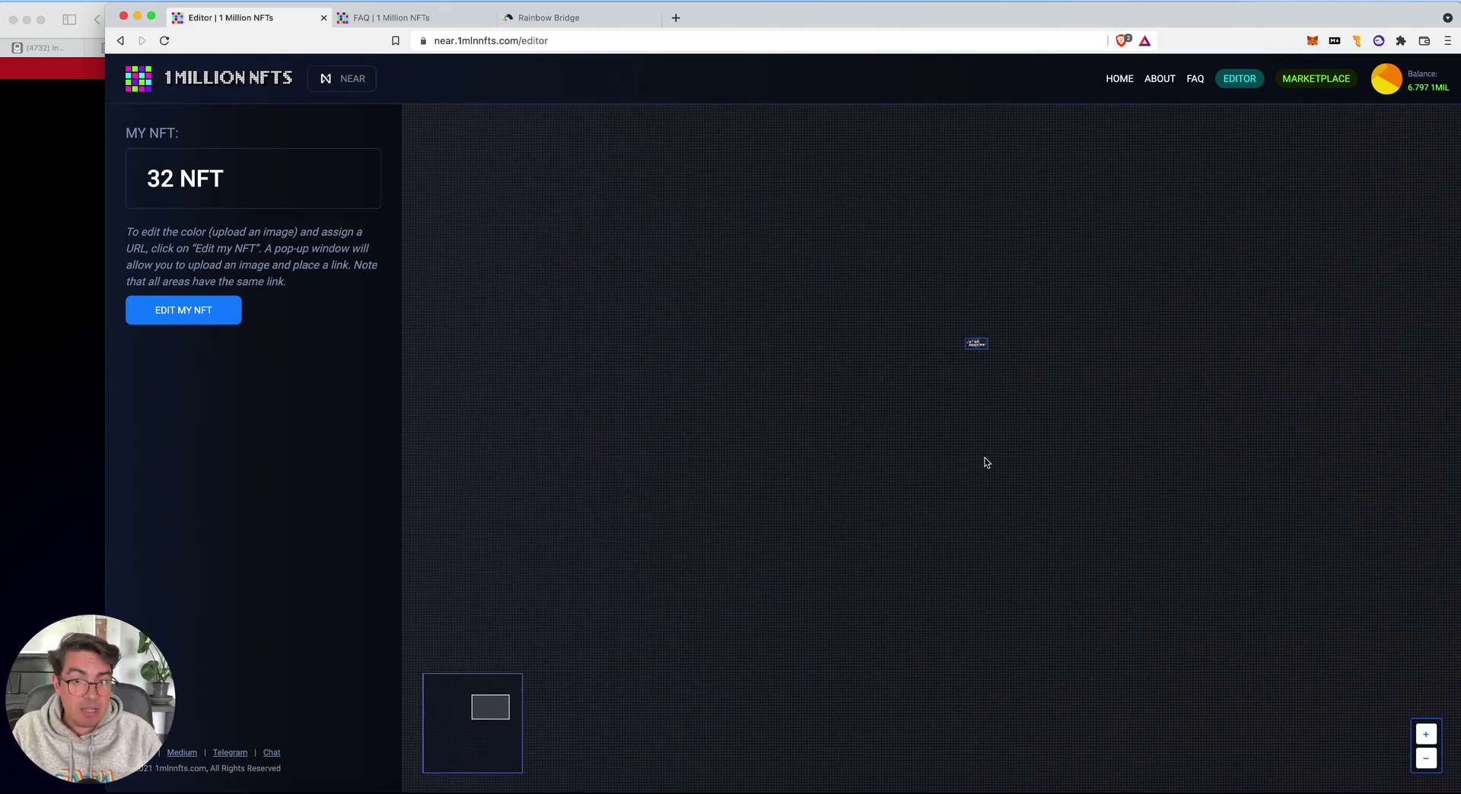
Reopen the editing form for the 32 owned NFTs, review its saved details and close it
{"action": "left_click", "coordinate": [212, 311]}
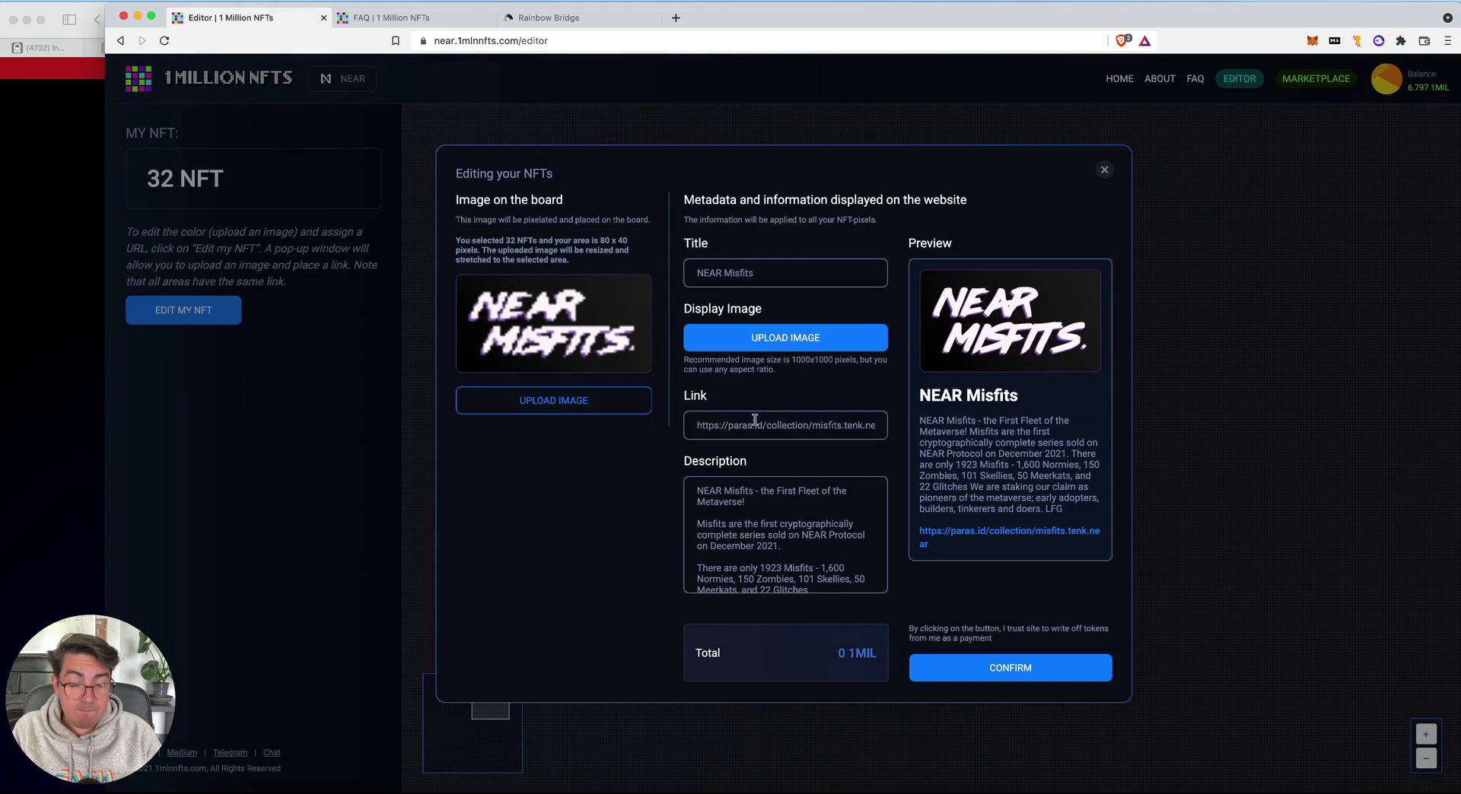
{"action": "scroll", "coordinate": [831, 517], "scroll_direction": "down", "scroll_amount": 3}
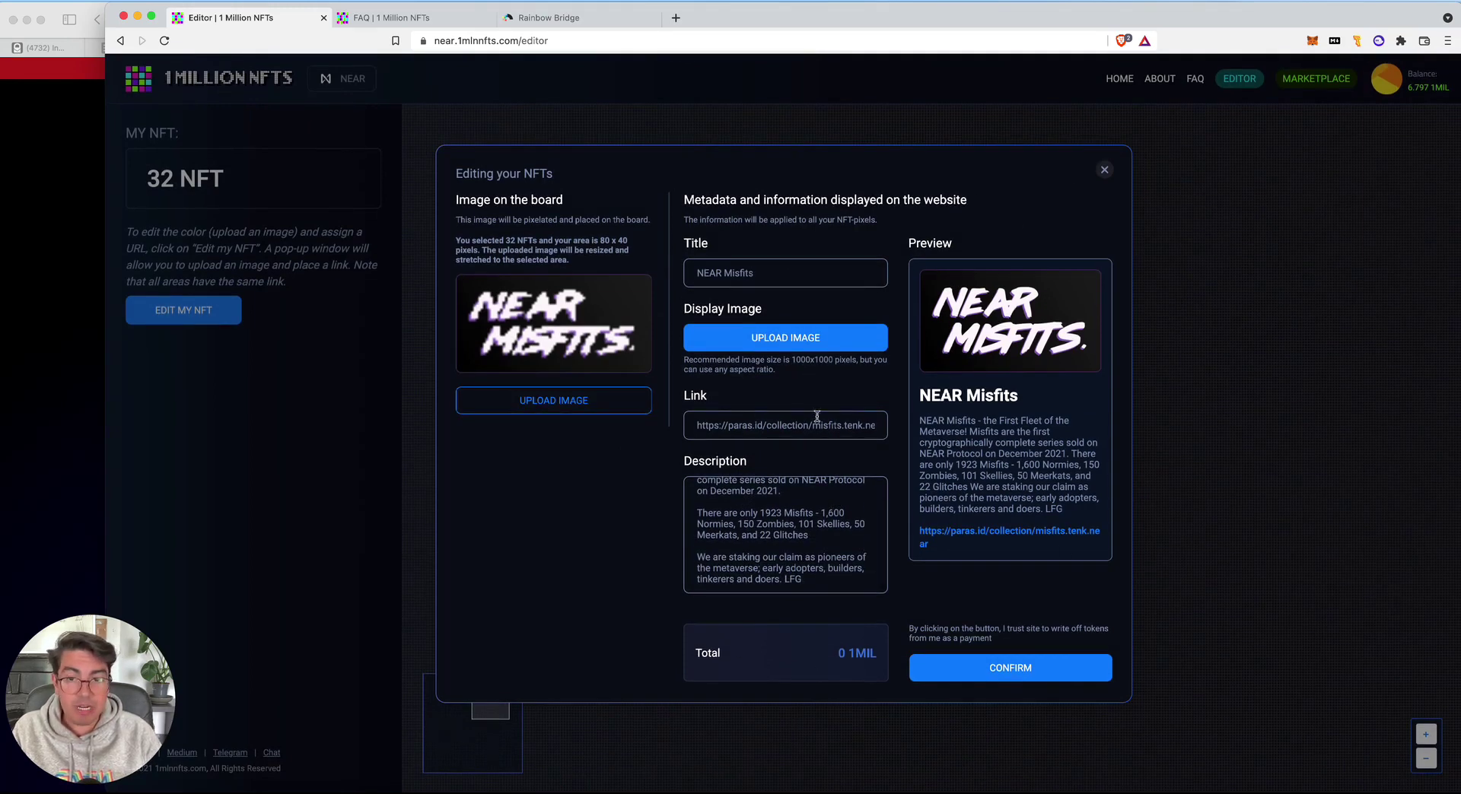
{"action": "left_click", "coordinate": [1105, 169]}
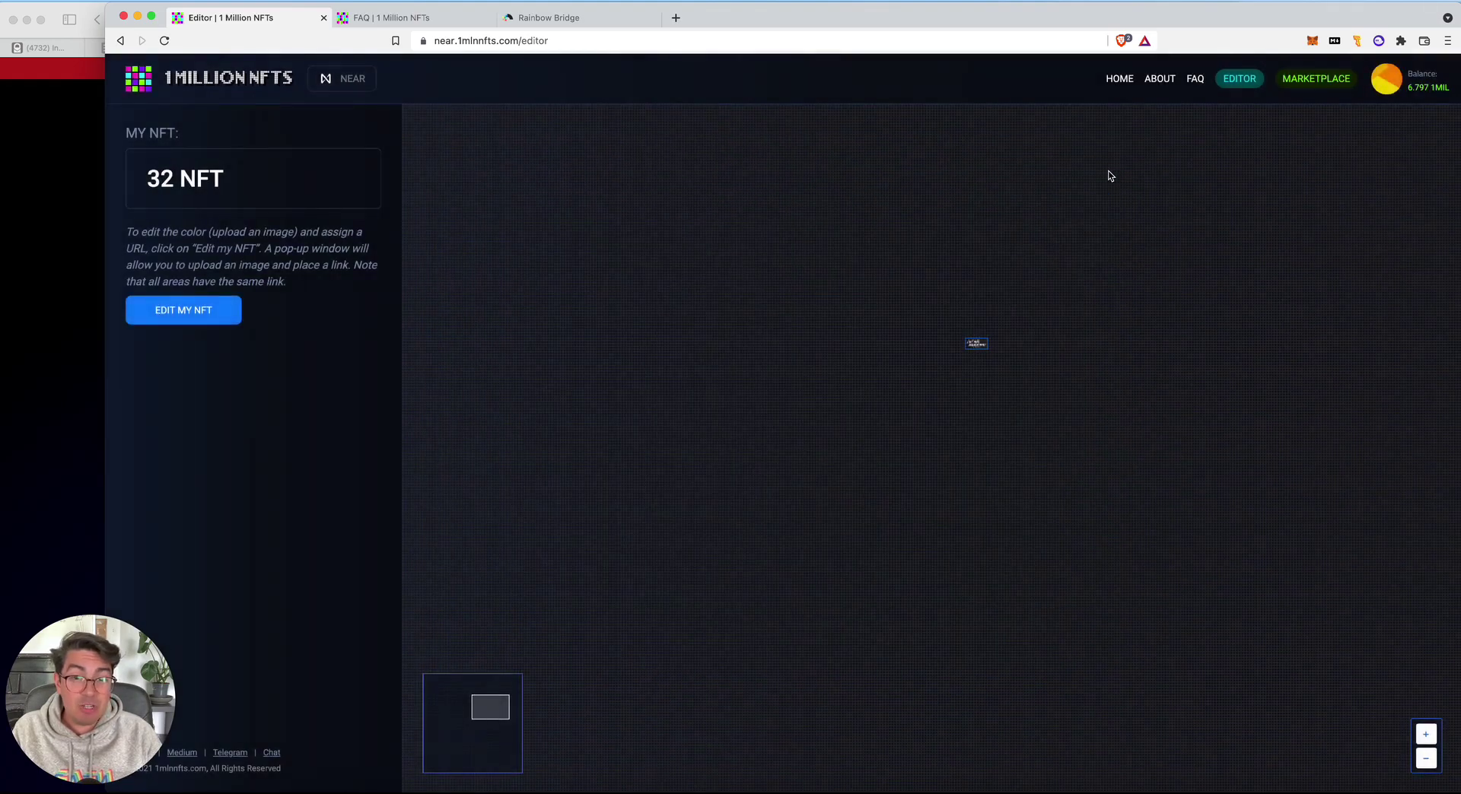
Get a closer look at the NEAR Misfits artwork on the editor grid
{"action": "left_click", "coordinate": [1428, 736]}
{"action": "left_click", "coordinate": [1427, 735]}
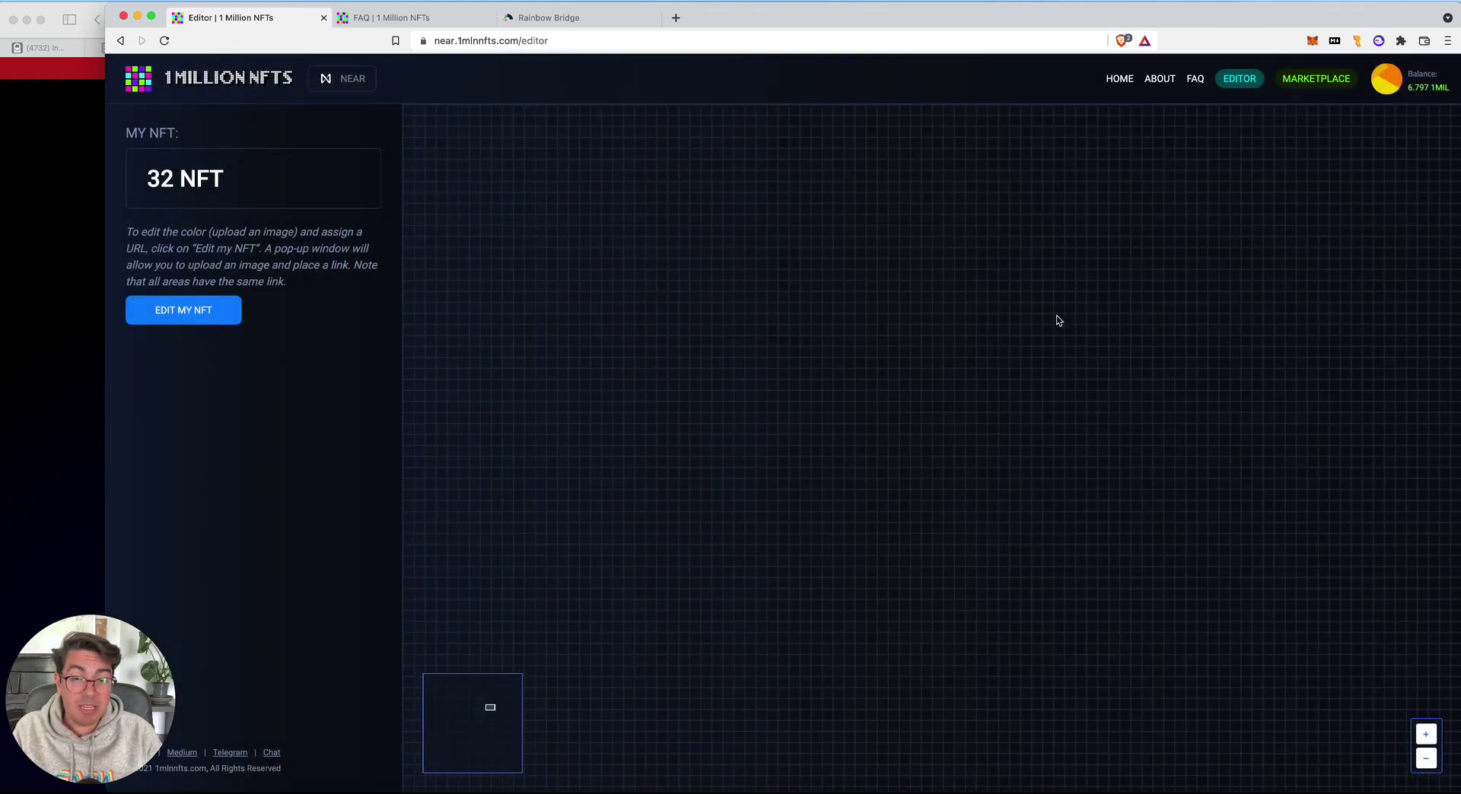
{"action": "left_click_drag", "start_coordinate": [1053, 319], "coordinate": [1092, 639]}
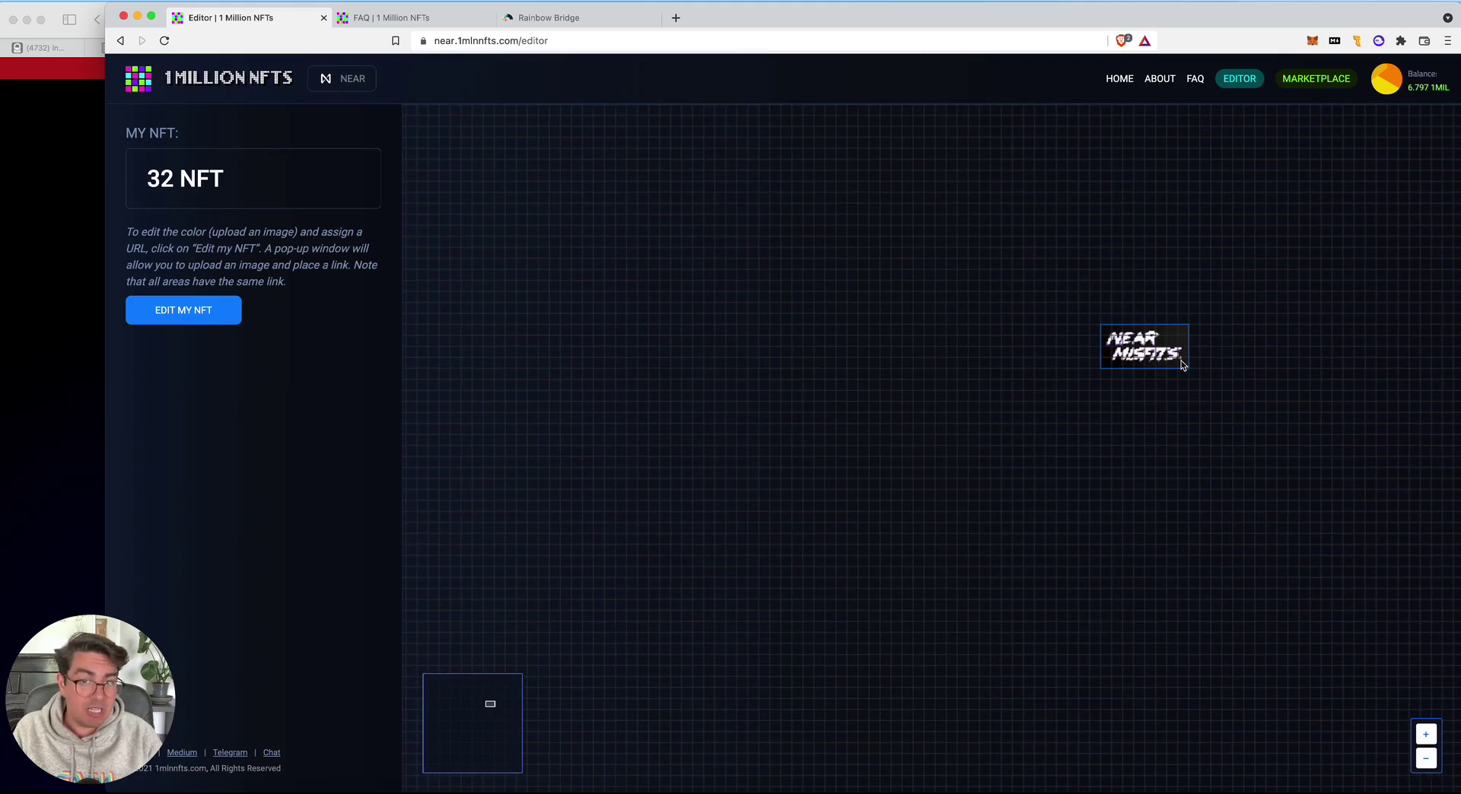
Open the Marketplace and select a free pixelblock of about 20×48 inside the central magenta zone
{"action": "left_click", "coordinate": [1328, 77]}
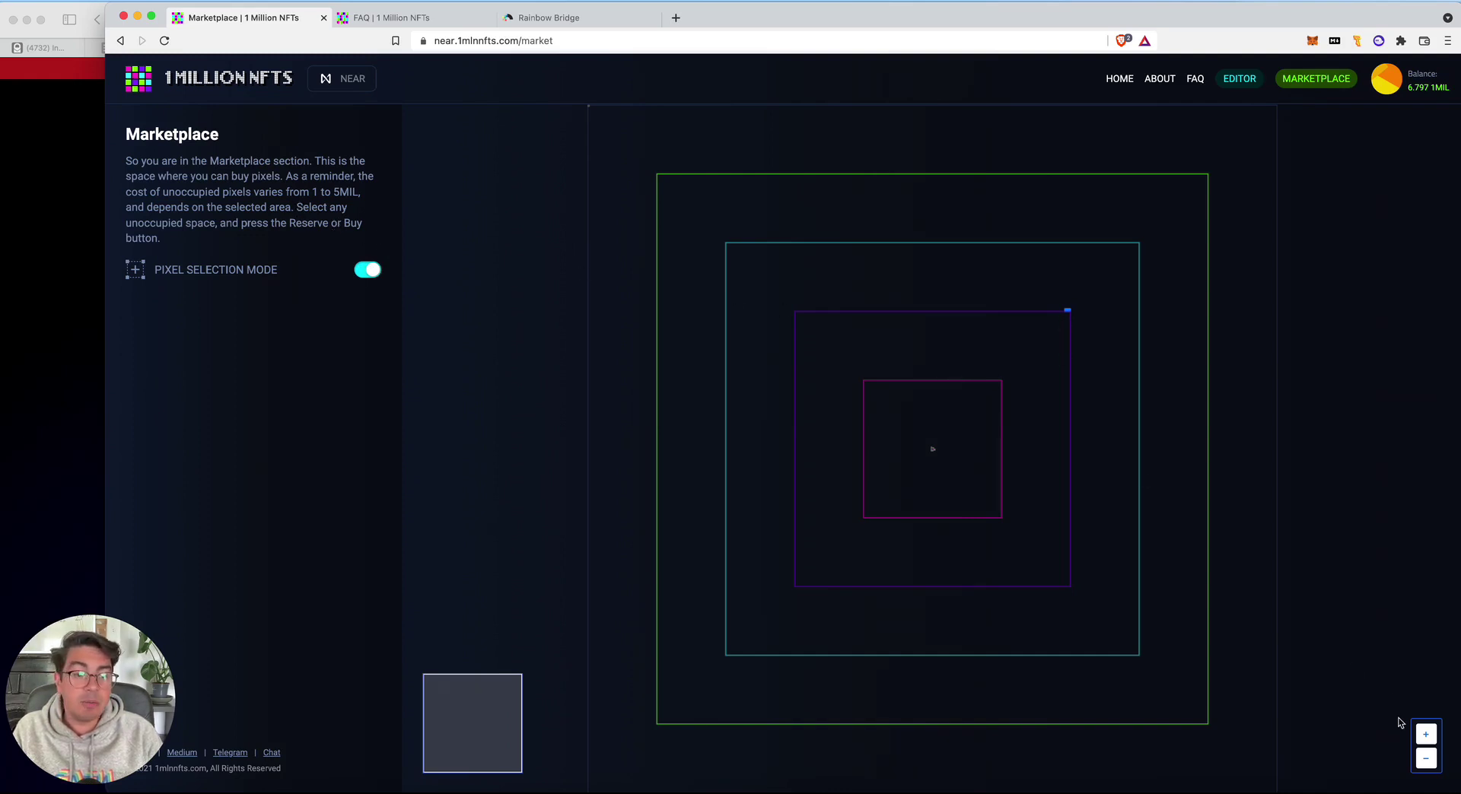
{"action": "left_click", "coordinate": [1426, 734]}
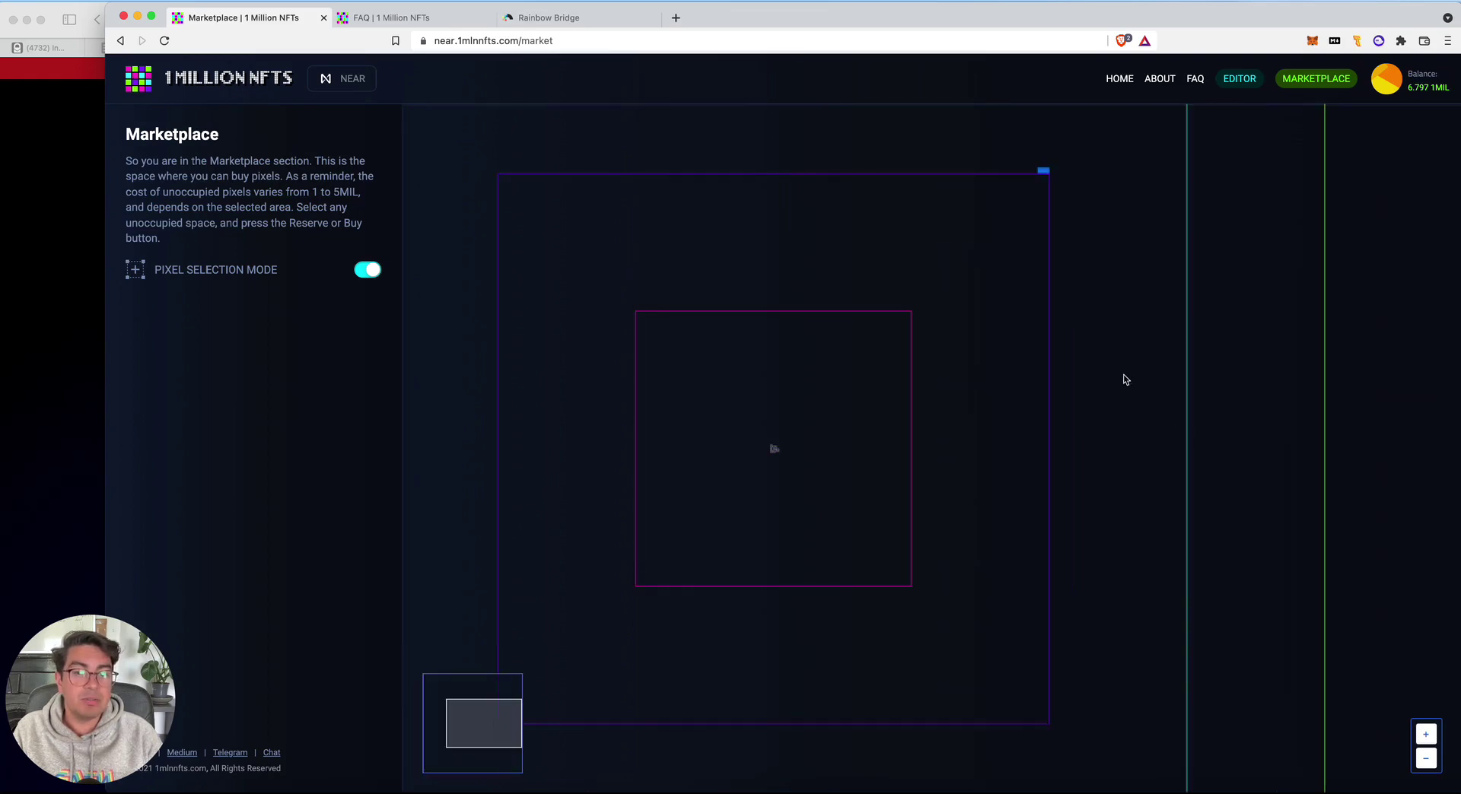
{"action": "left_click", "coordinate": [1426, 735]}
{"action": "left_click_drag", "start_coordinate": [807, 330], "coordinate": [863, 462]}
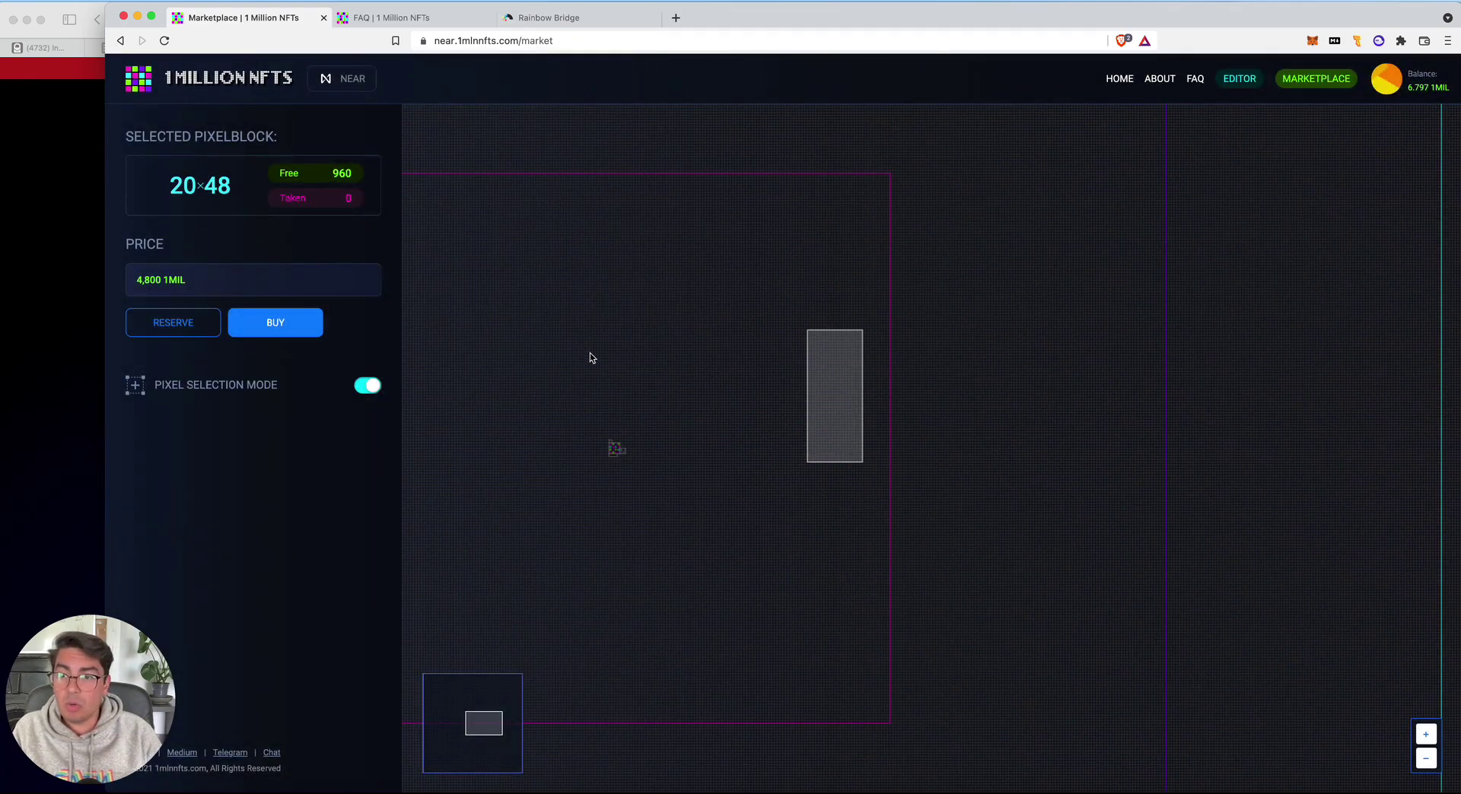
Turn off pixel selection mode and inspect where the owned block sits at the corner of the purple zone
{"action": "left_click", "coordinate": [373, 389]}
{"action": "scroll", "coordinate": [769, 457], "scroll_direction": "up", "scroll_amount": 10}
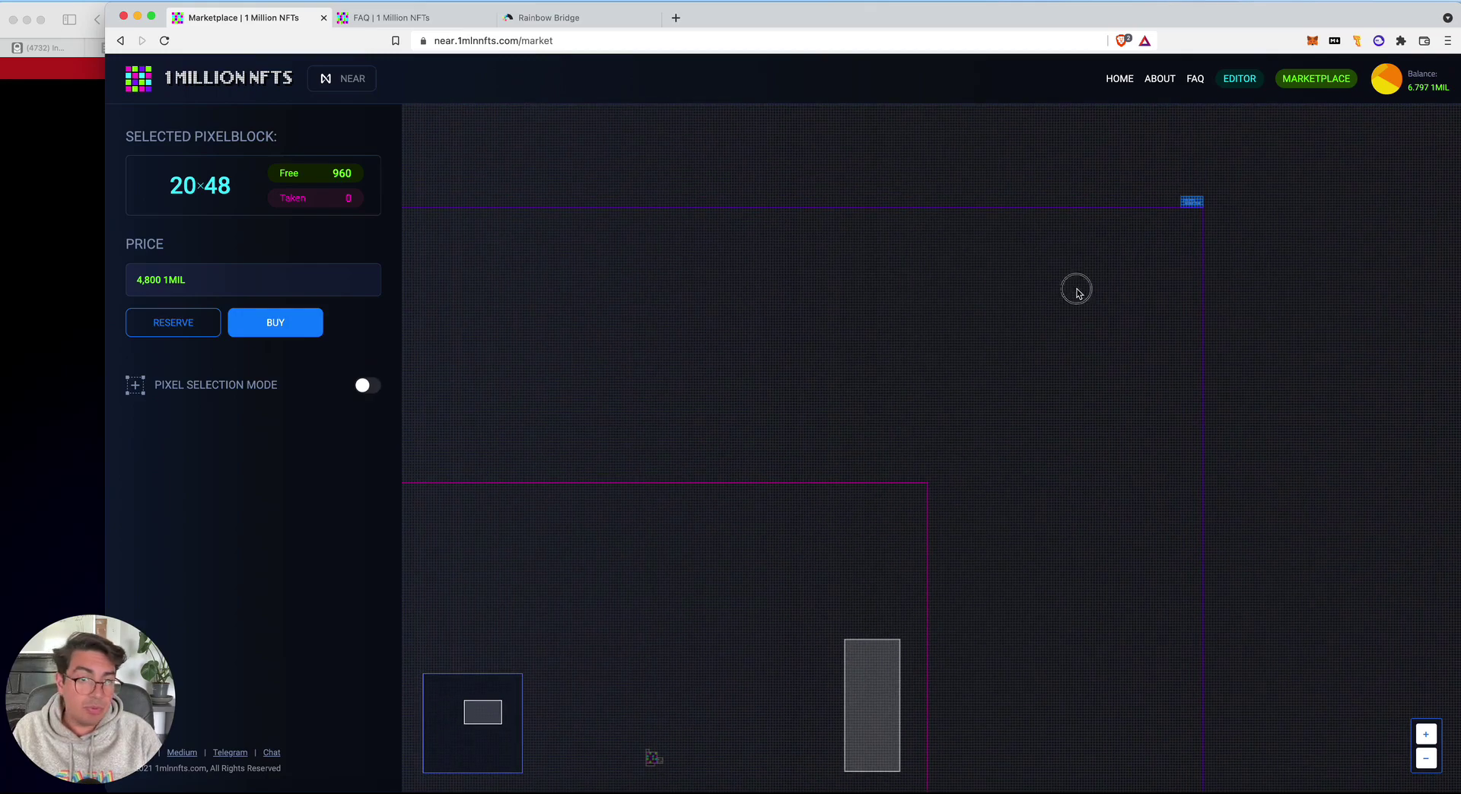
{"action": "scroll", "coordinate": [1112, 305], "scroll_direction": "down", "scroll_amount": 5}
{"action": "scroll", "coordinate": [1140, 304], "scroll_direction": "down", "scroll_amount": 5}
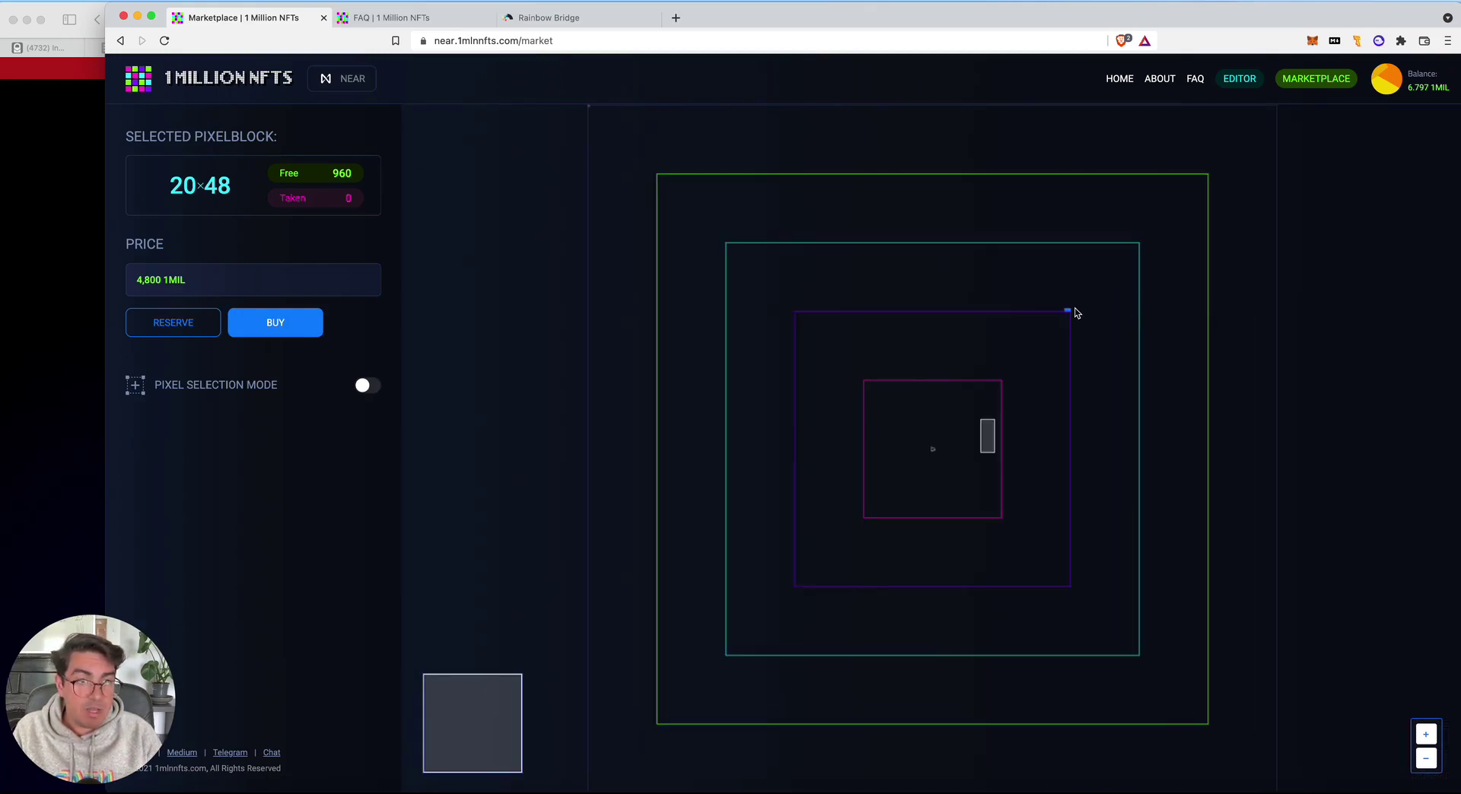
{"action": "scroll", "coordinate": [1076, 313], "scroll_direction": "up", "scroll_amount": 5}
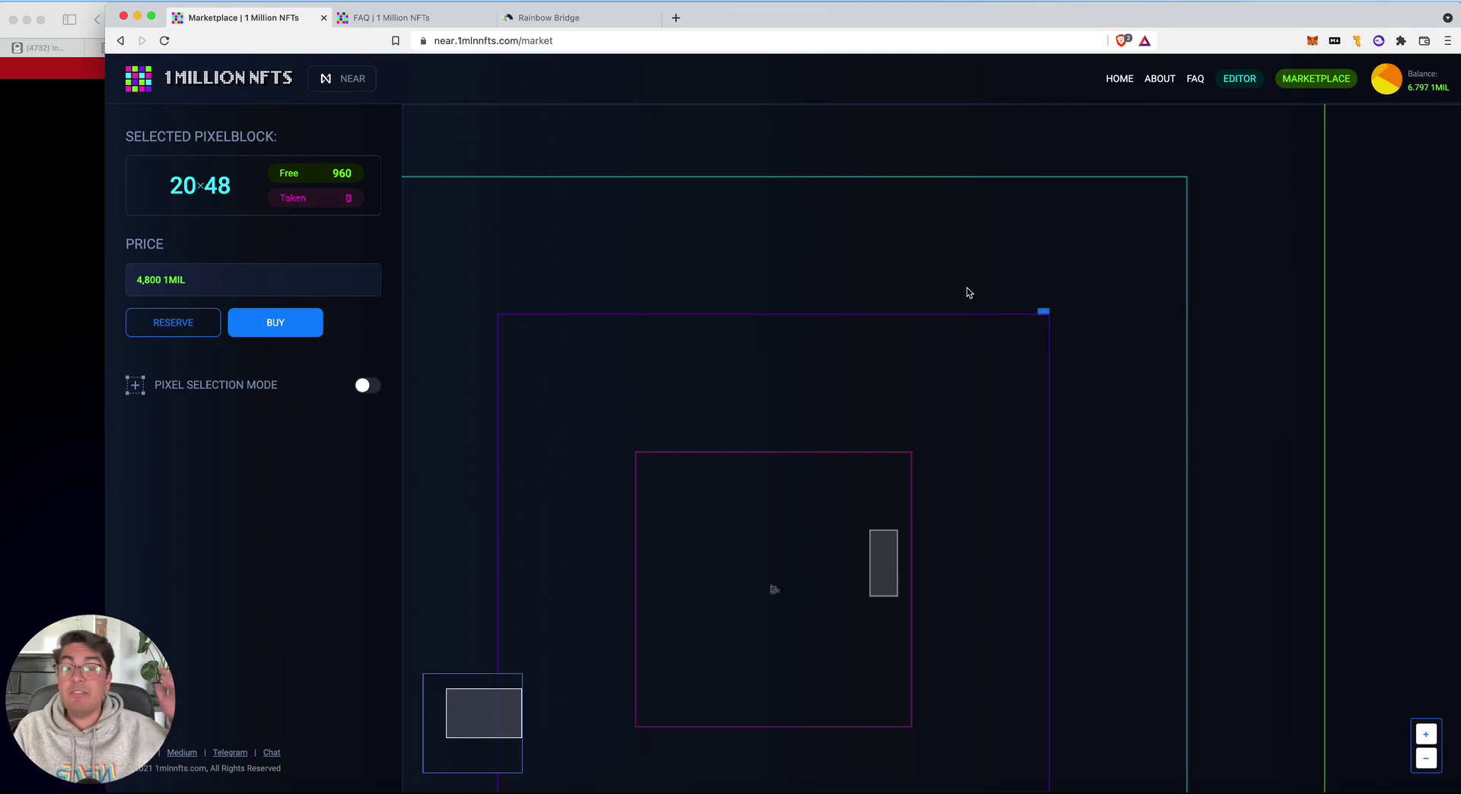